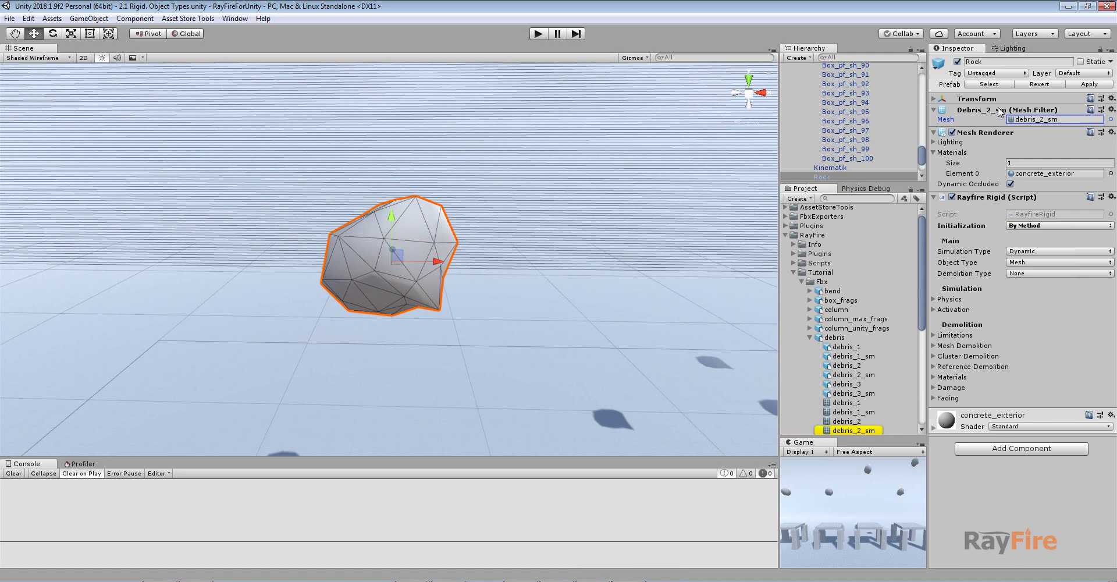
Frame the rock above the first fragmented slab, run the scene and initialize the Rock's Rayfire Rigid component
scroll(571, 366, "down", 6)
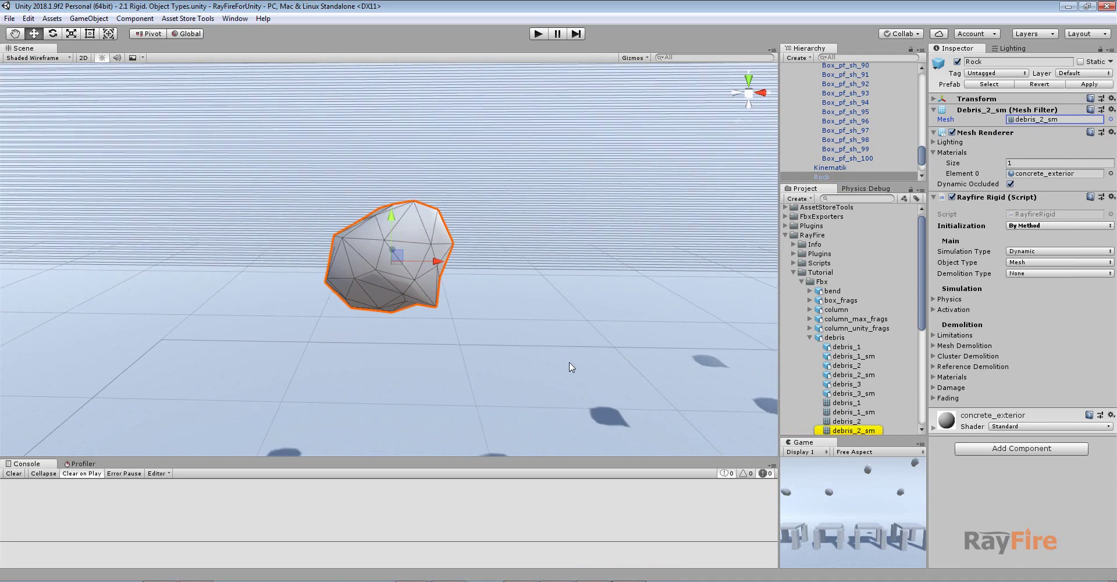
middle_click_drag(504, 342, 486, 286)
right_click_drag(490, 301, 491, 312)
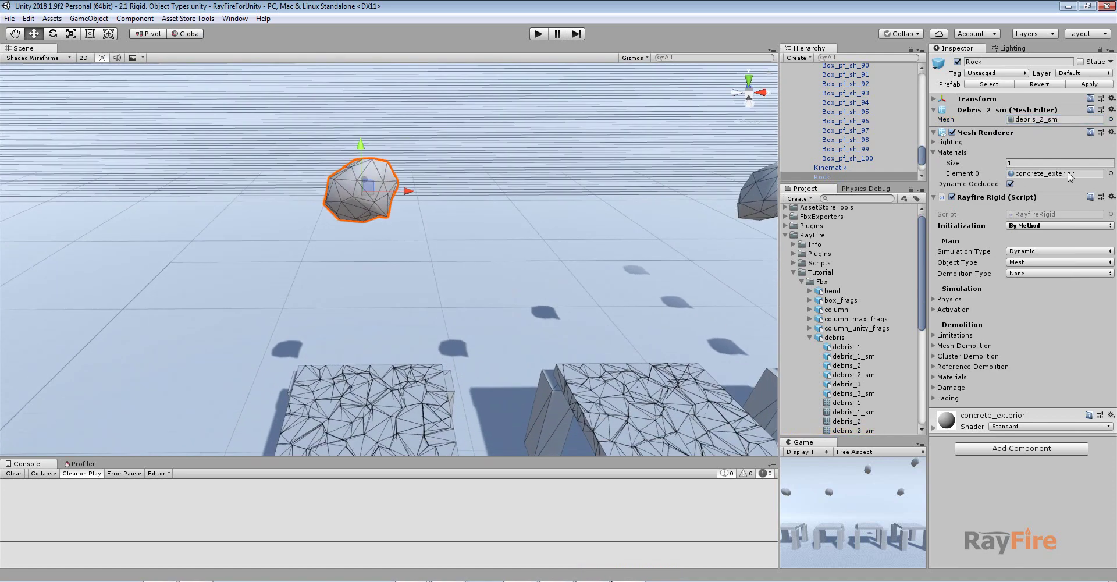
middle_click_drag(392, 328, 386, 272)
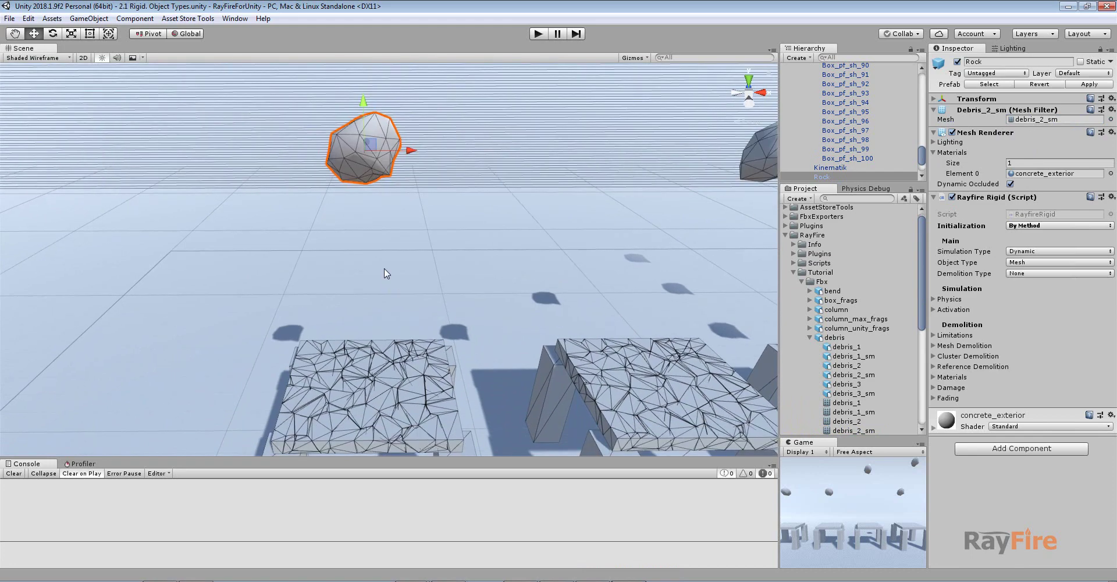
scroll(381, 245, "down", 3)
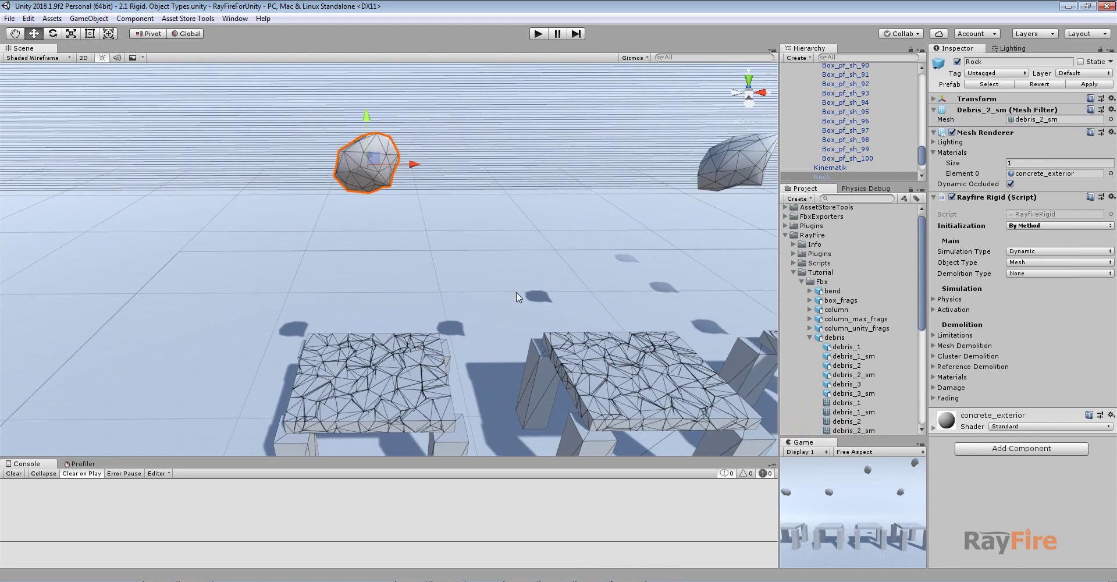
middle_click_drag(317, 350, 329, 320)
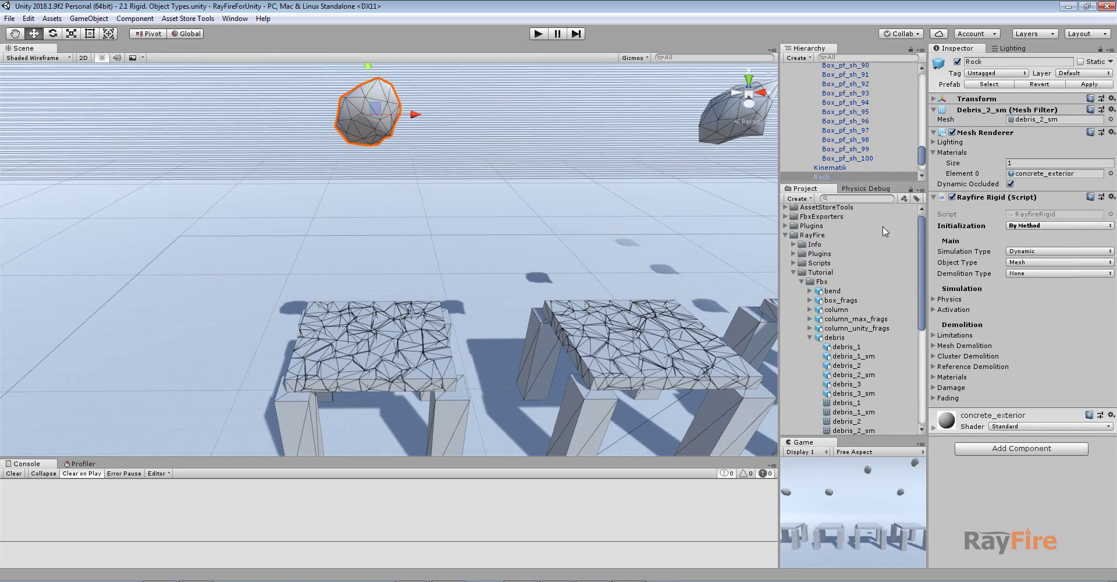
left_click(537, 36)
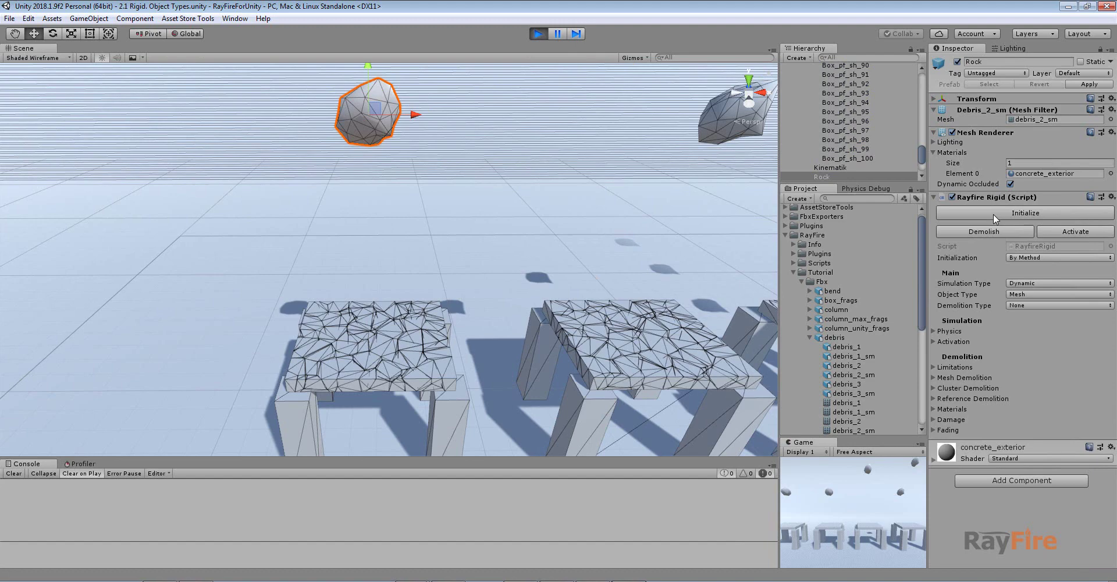
left_click(993, 214)
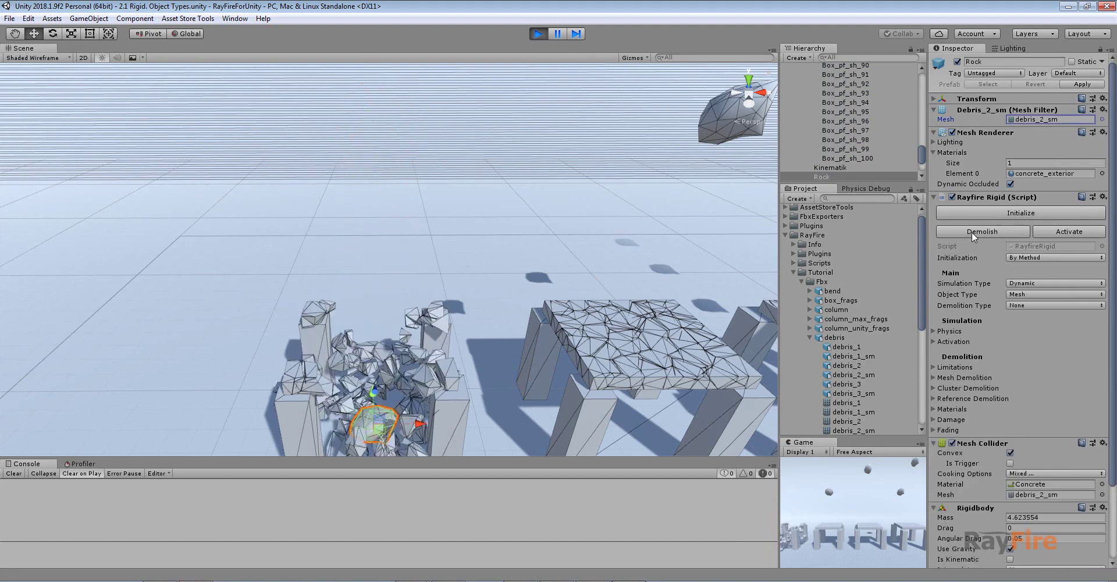
Examine the fallen rock's Mesh Collider mesh and Rigidbody settings, move the rock slightly on the debris, and stop the simulation
middle_click_drag(347, 425, 381, 251)
scroll(336, 339, "up", 8)
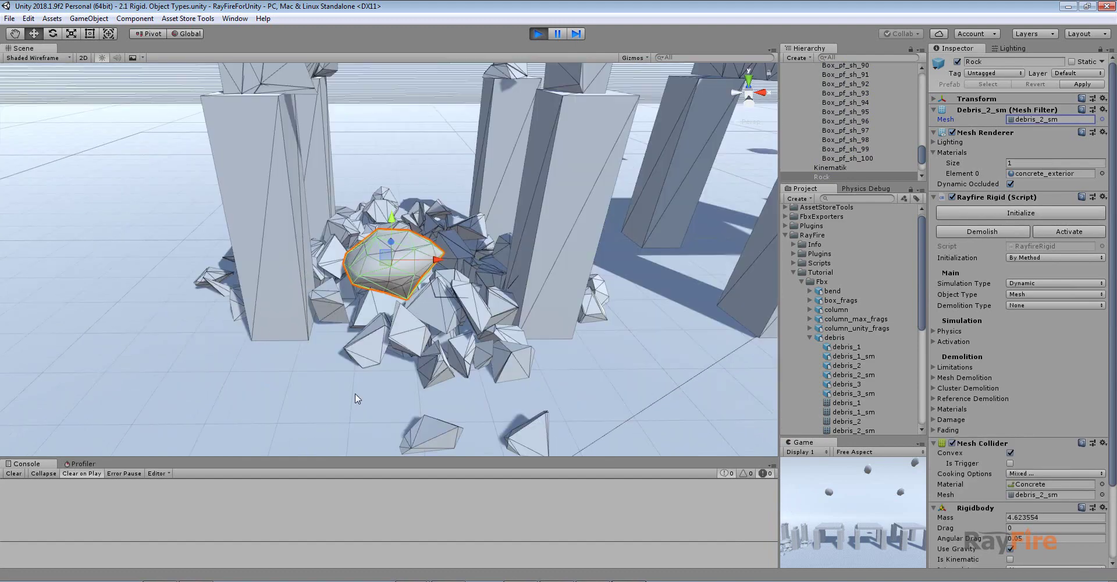
scroll(391, 316, "up", 7)
scroll(994, 437, "down", 1)
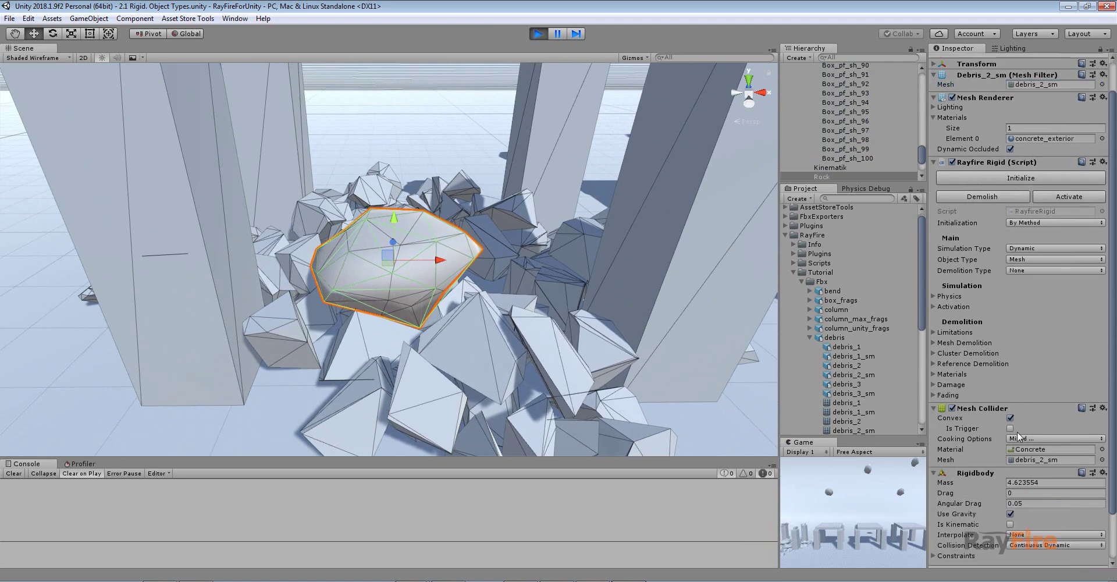
left_click(1035, 460)
scroll(1024, 517, "down", 3)
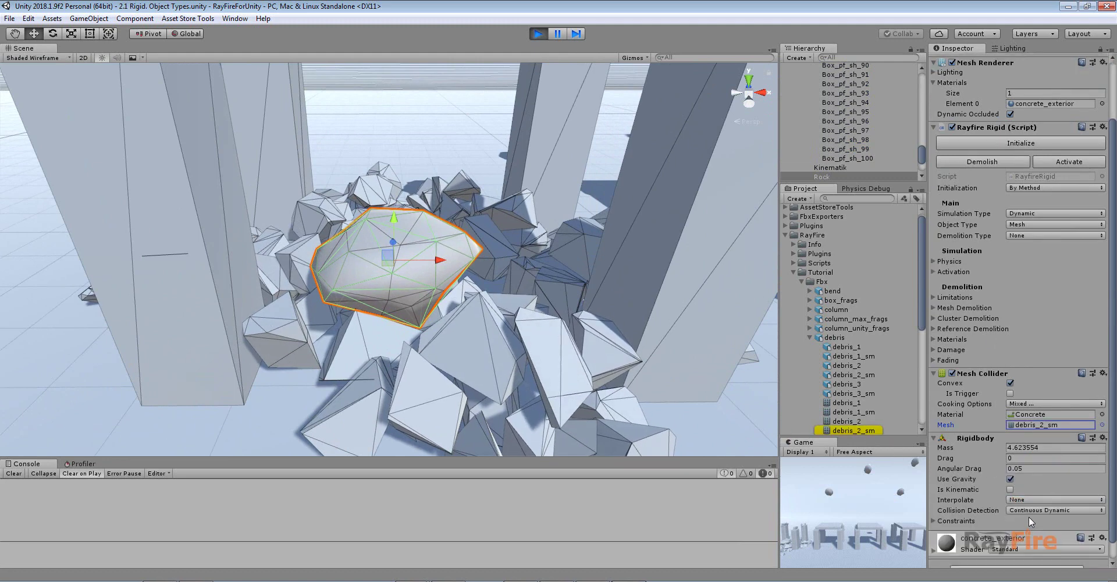
left_click_drag(389, 257, 381, 186)
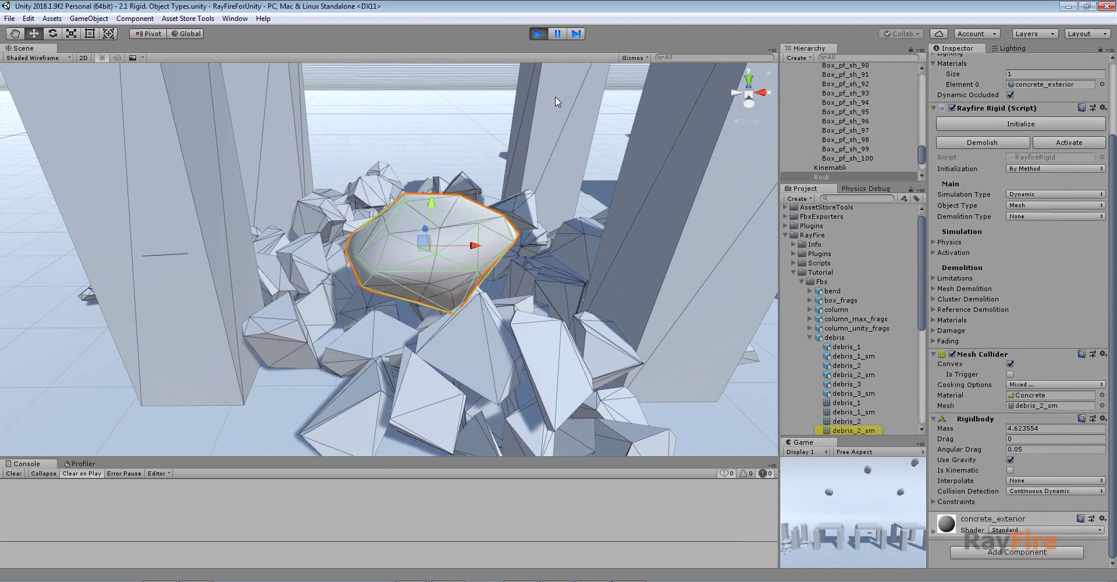
key("ctrl+p")
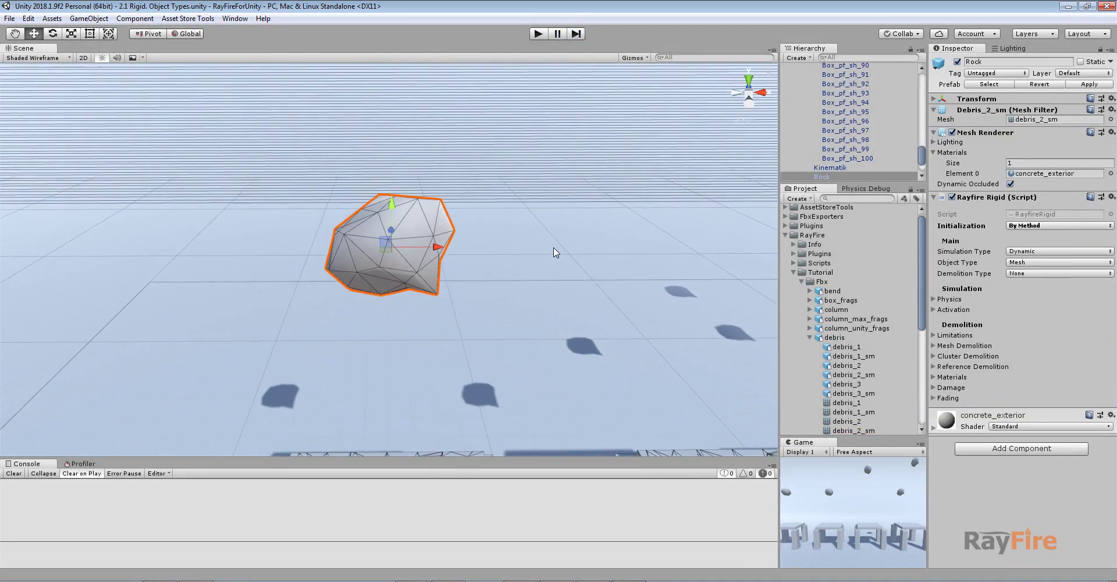
Set the Rock's Demolition Type to Runtime, then test its fall onto the slab by initializing it in a play session
left_click(1056, 273)
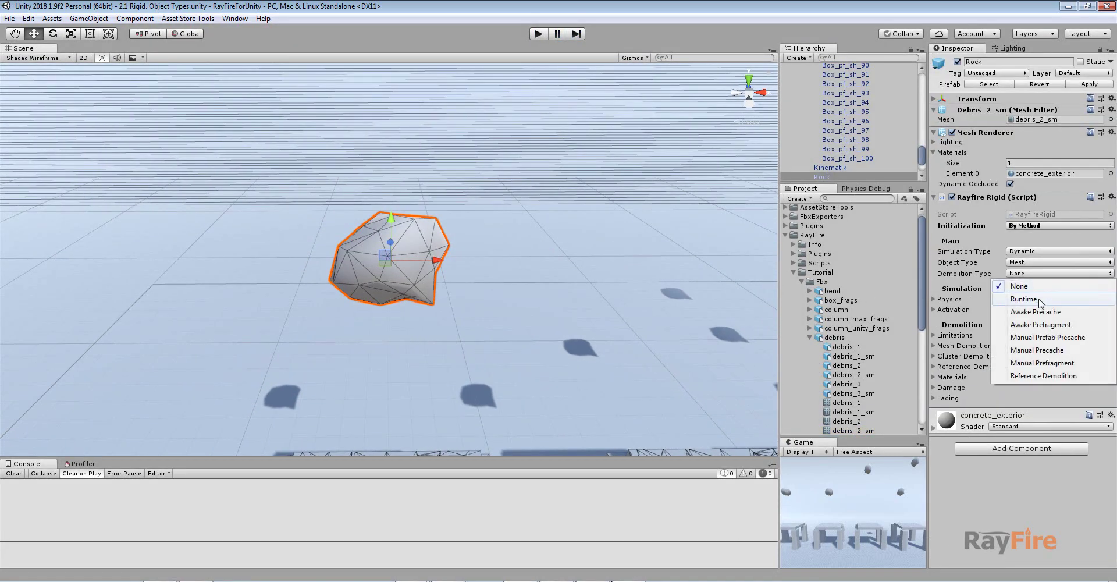
left_click(1042, 300)
scroll(499, 316, "down", 5)
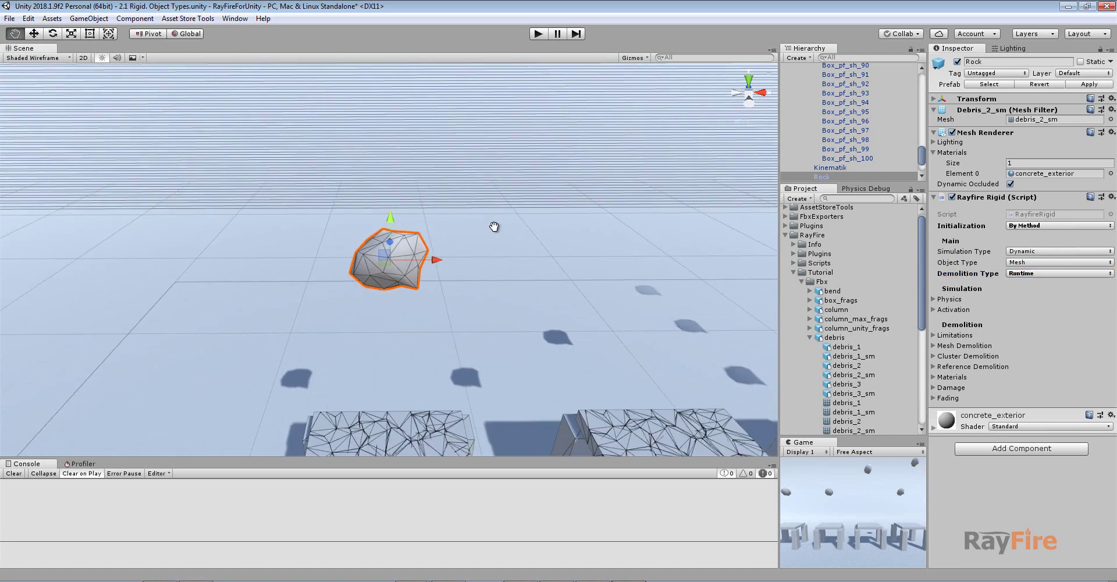
middle_click_drag(494, 227, 493, 140)
left_click(537, 35)
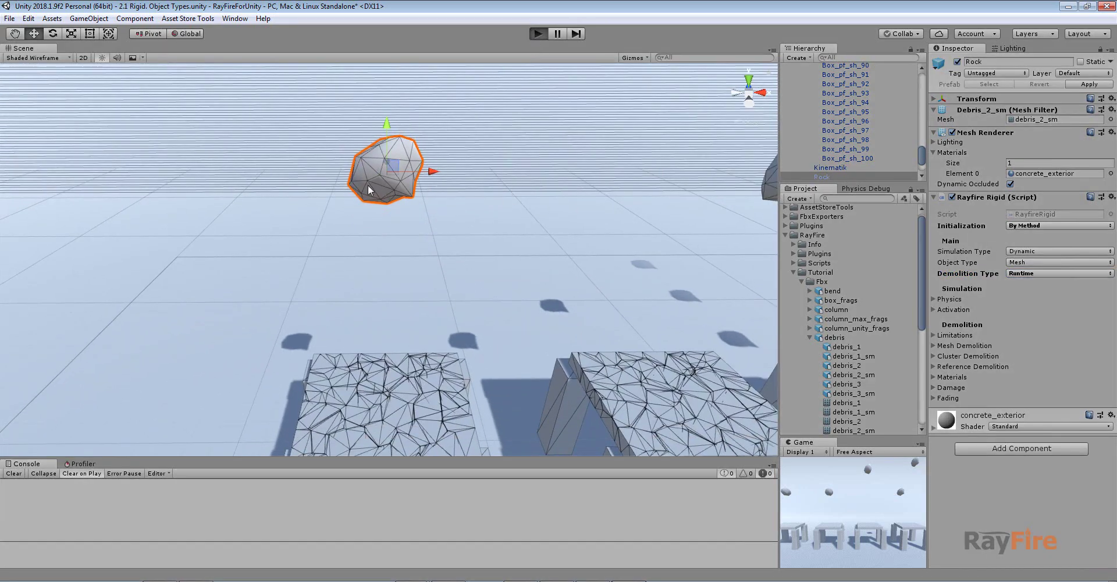
middle_click_drag(488, 260, 490, 189)
scroll(489, 231, "down", 2)
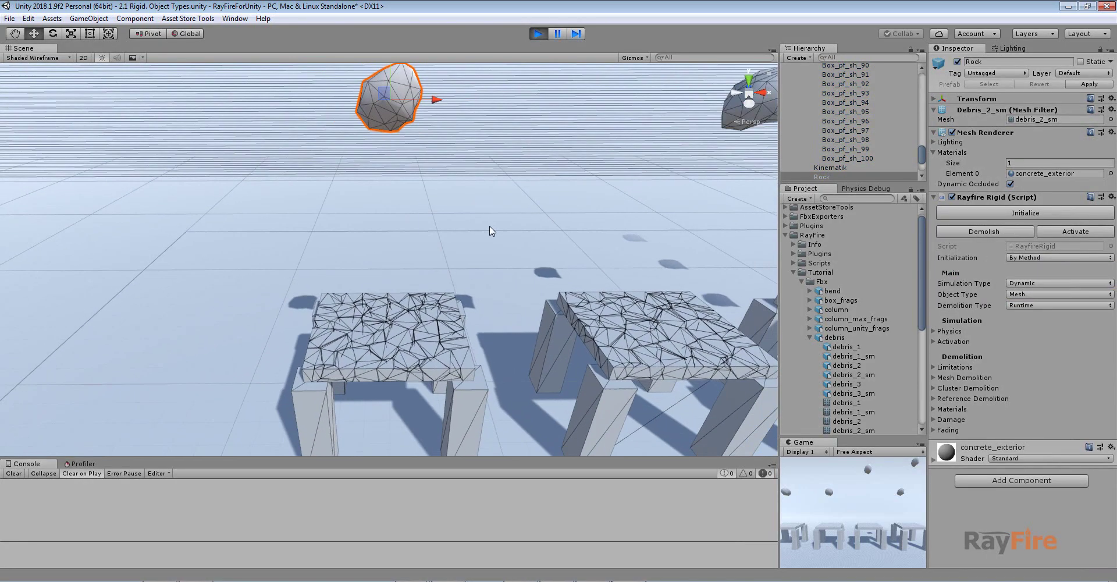
left_click(1034, 212)
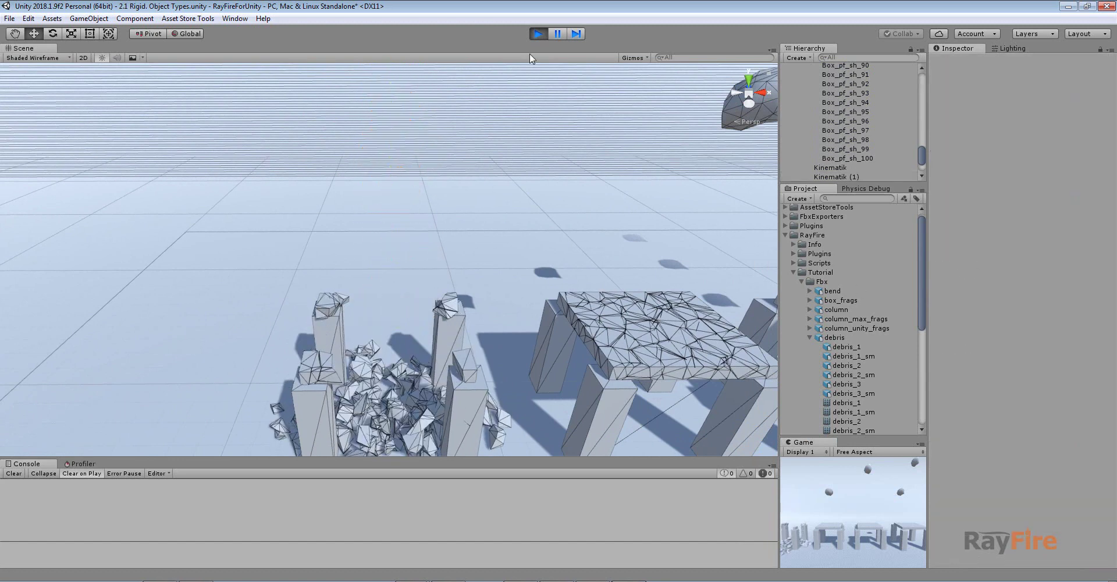
left_click(537, 35)
Select individual fragments on top of the first slab and frame one to inspect its Rayfire Rigid settings
left_click(373, 316)
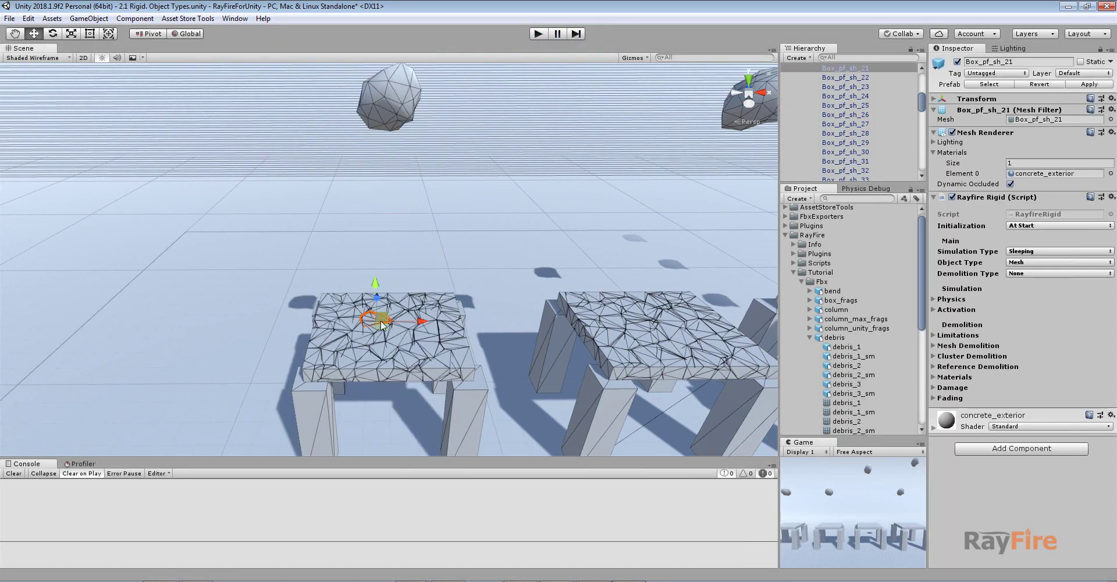
left_click(389, 344)
key("f")
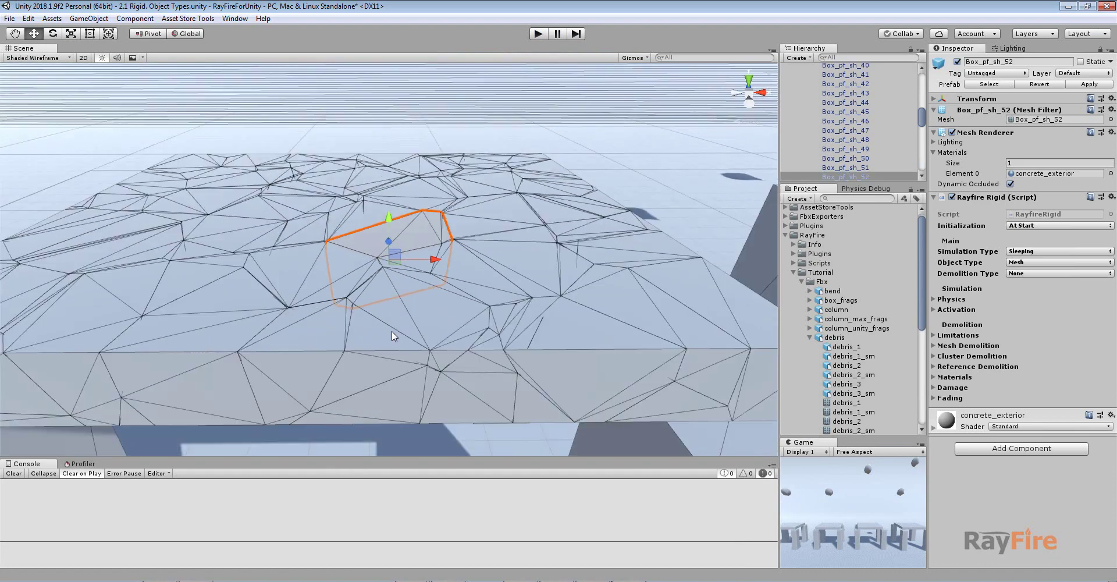
scroll(444, 259, "down", 3)
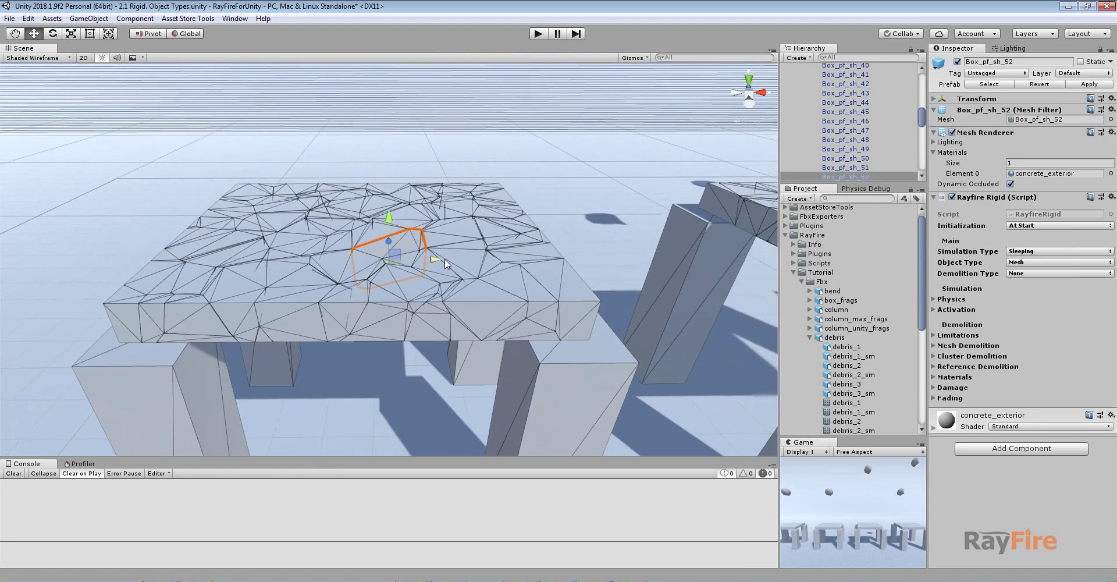
Enlarge the Hierarchy area and select fragments Box_pf_sh_1 through Box_pf_sh_100 in the Mesh group's box_frags
left_click(895, 178)
left_click_drag(896, 184, 895, 318)
scroll(873, 174, "up", 15)
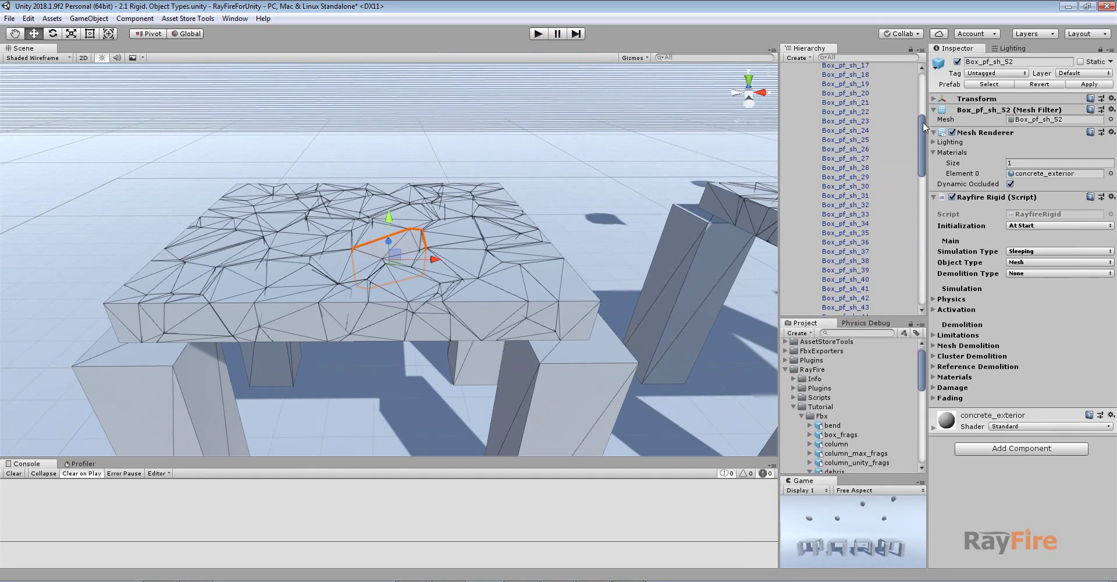
left_click(832, 105)
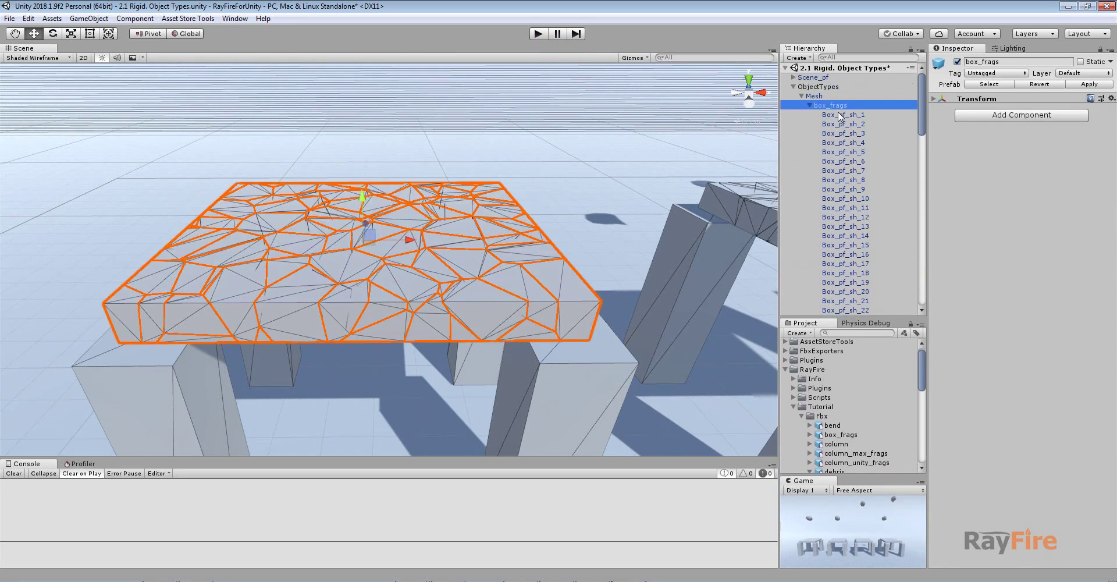
left_click(839, 117)
scroll(899, 135, "down", 20)
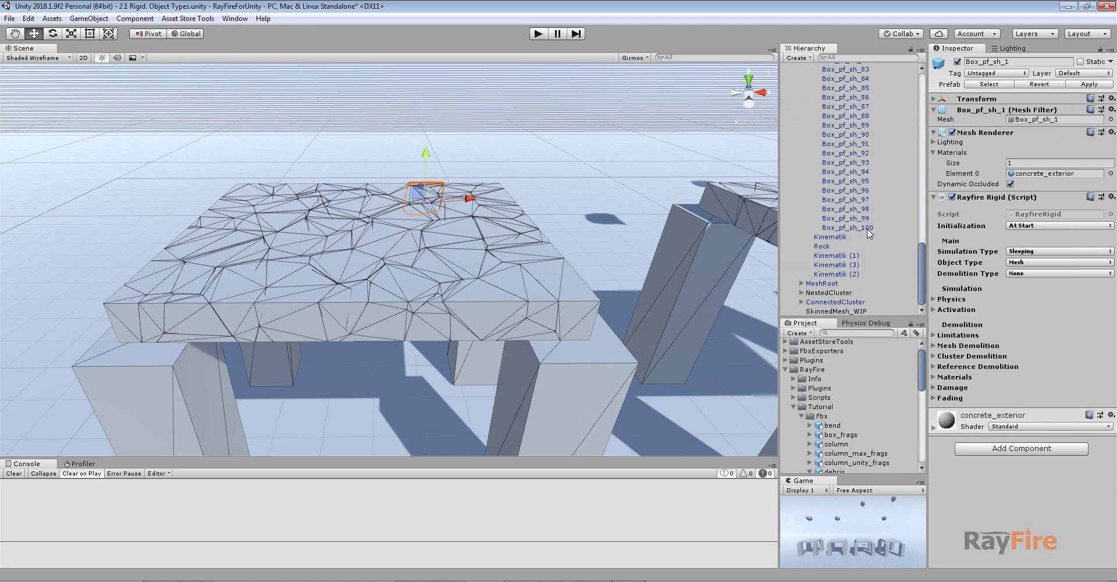
left_click(869, 228, "shift")
Try to select the first slab's fragments with a selection box from a low side view
left_click(409, 245)
scroll(364, 312, "down", 3)
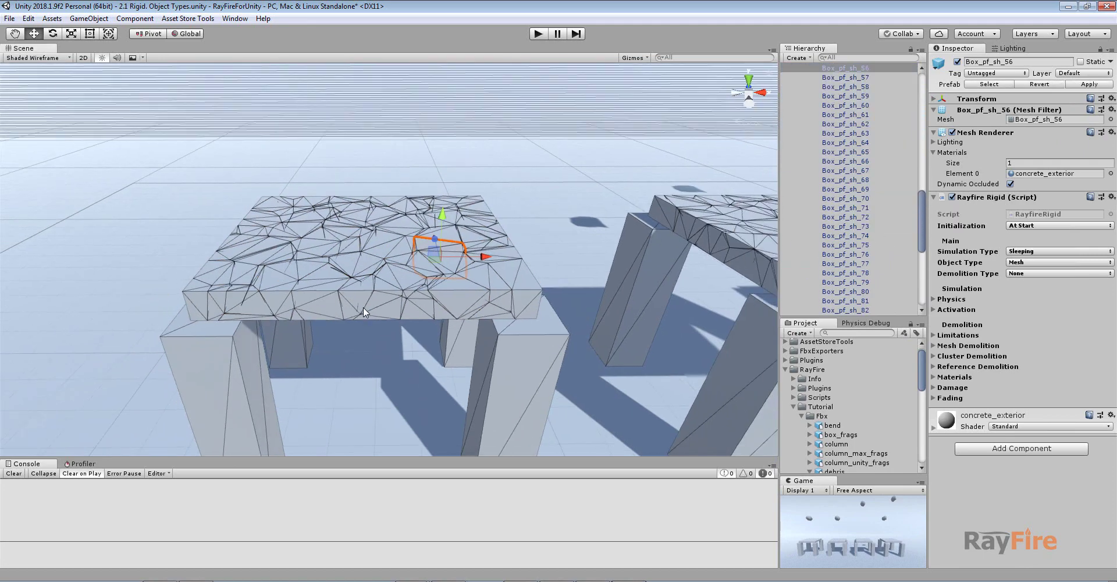
left_click_drag(364, 308, 343, 221, "alt")
left_click_drag(114, 223, 553, 281)
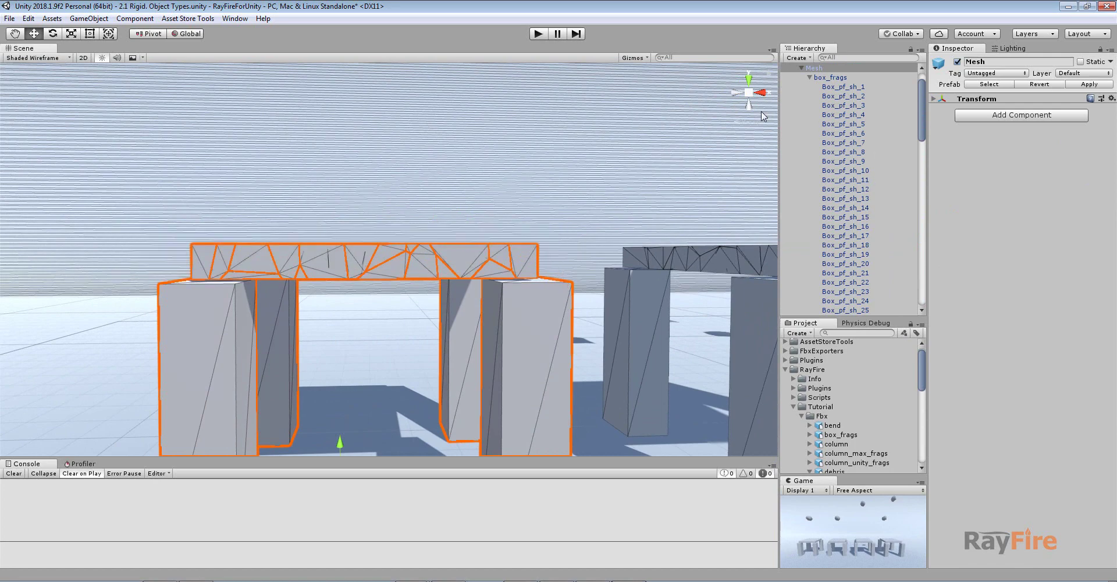
Reselect the whole range Box_pf_sh_1 to Box_pf_sh_100 to inspect the fragments' shared Rayfire Rigid settings
left_click(842, 86)
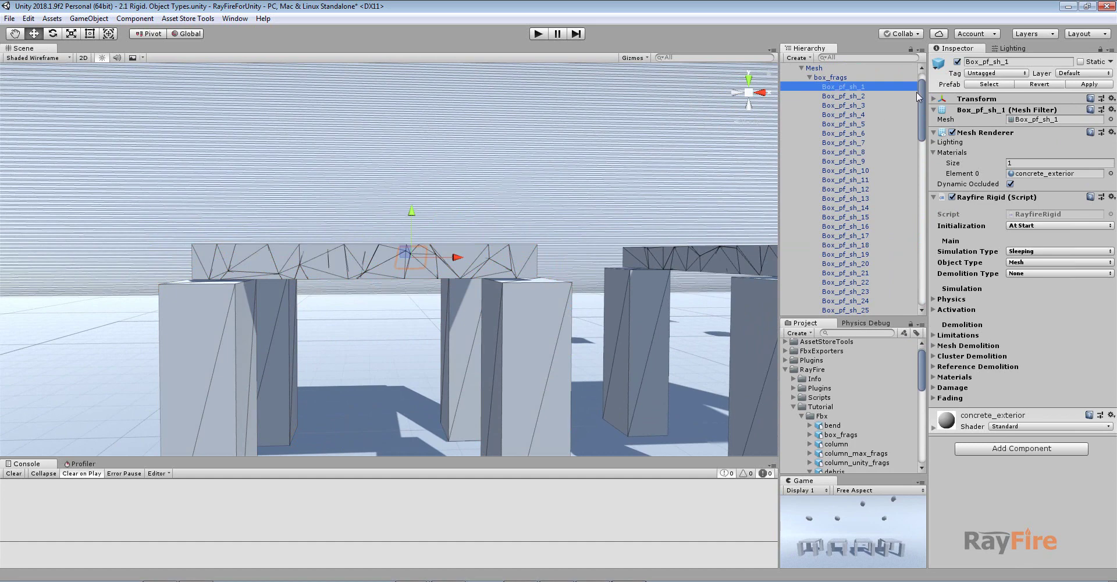
left_click_drag(924, 92, 915, 257)
left_click(866, 256, "shift")
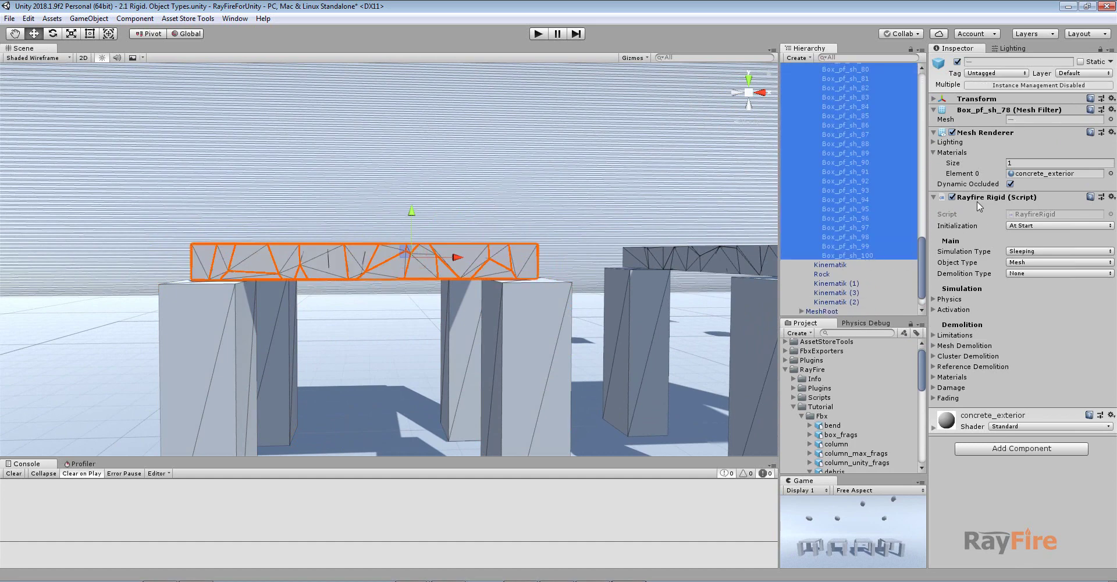
Check the Rayfire Rigid component on several individual fragments along the first slab's front edge
left_click(323, 269)
left_click(274, 263)
left_click(387, 260)
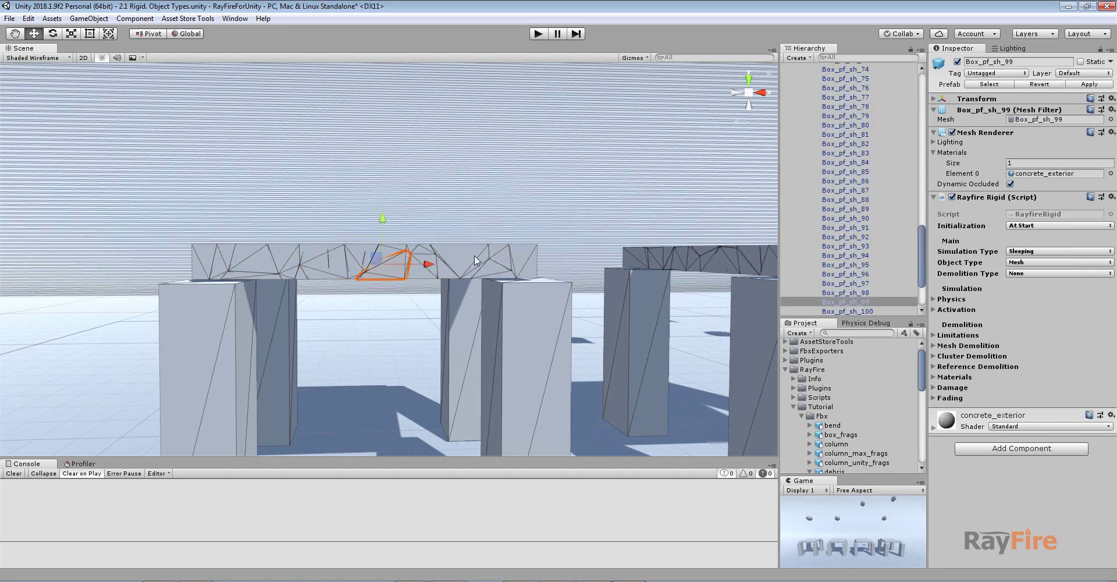
left_click(495, 260)
left_click_drag(533, 210, 541, 266, "alt")
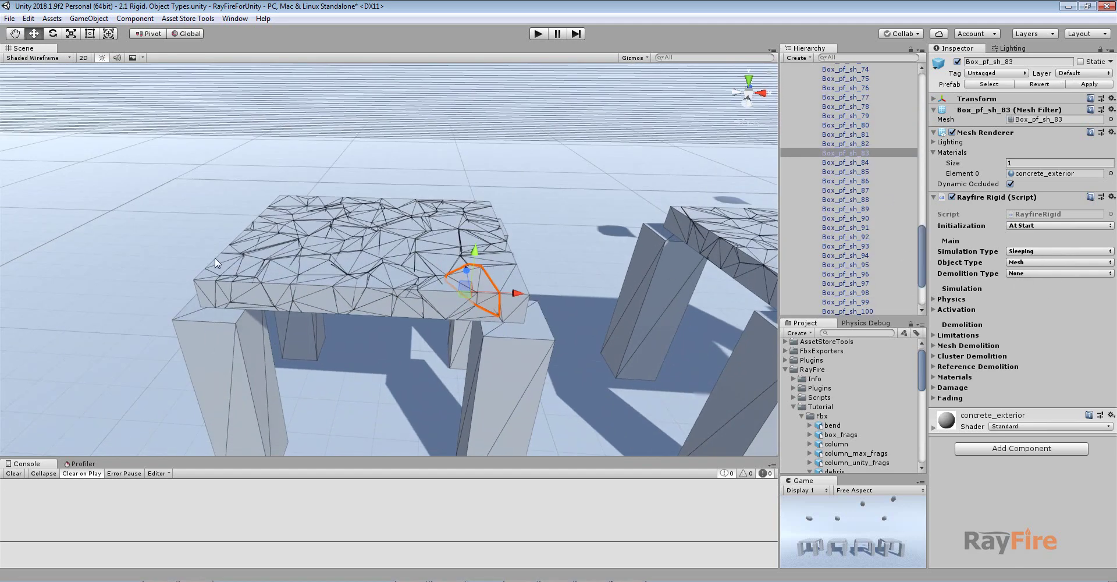
left_click(849, 153)
scroll(852, 174, "down", 3)
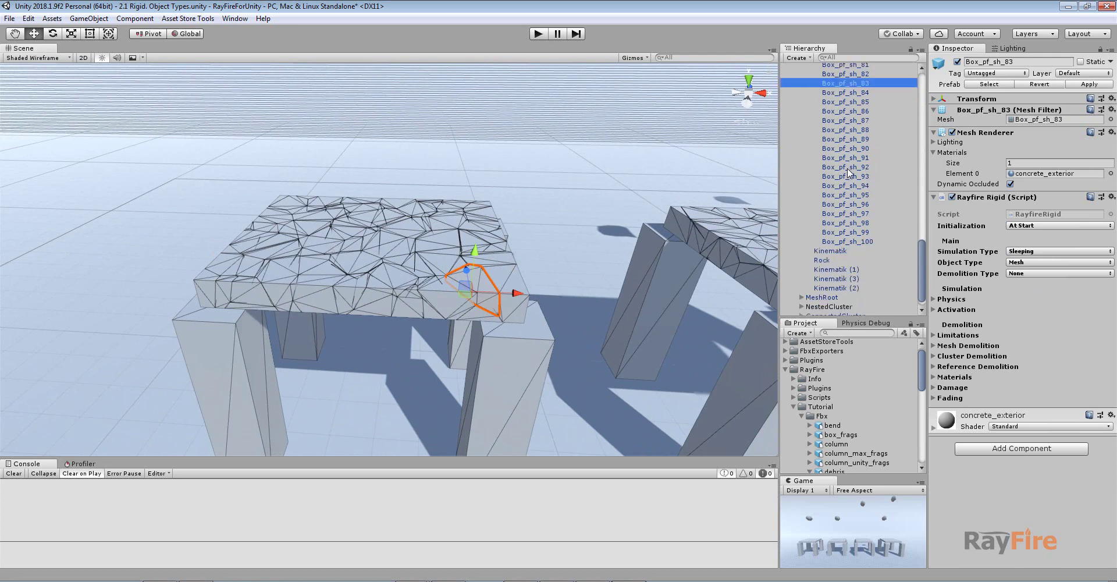
scroll(516, 228, "down", 4)
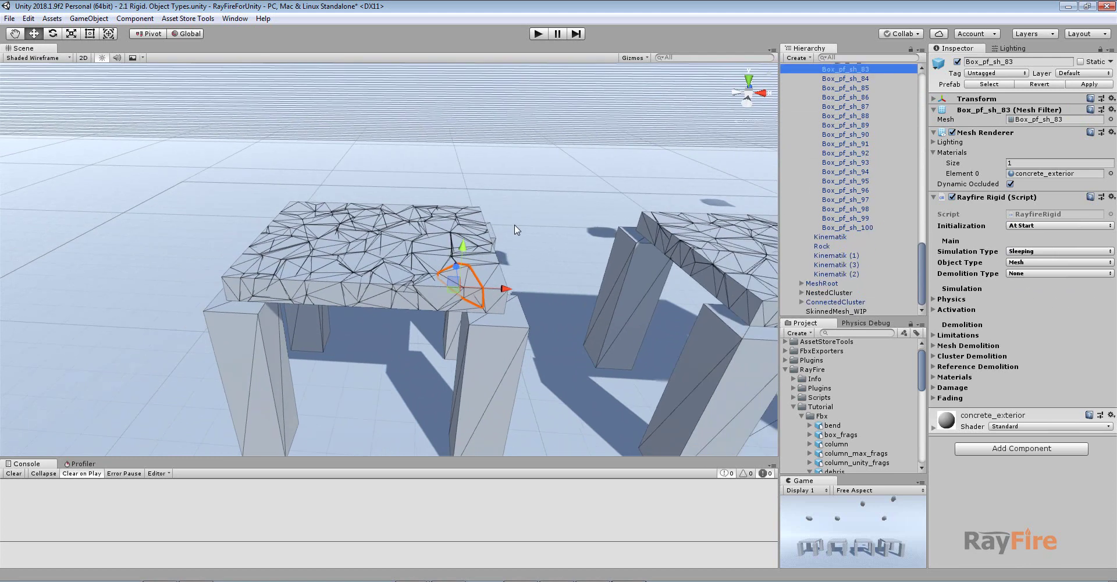
Select and frame the second slab's box_frags root, and inspect its Rayfire Rigid Object Type
middle_click_drag(504, 234, 541, 239)
left_click(664, 250)
key("f")
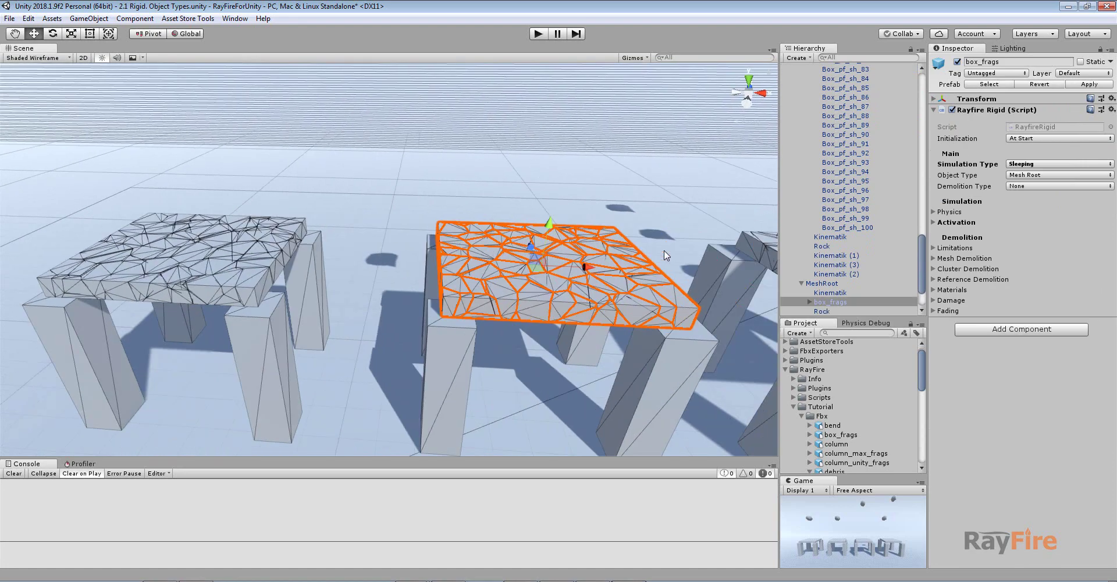
left_click(1025, 175)
Collapse the Mesh group's box_frags, expand the one under MeshRoot, and inspect the components of its first child fragments
left_click_drag(922, 251, 919, 88)
left_click(809, 105)
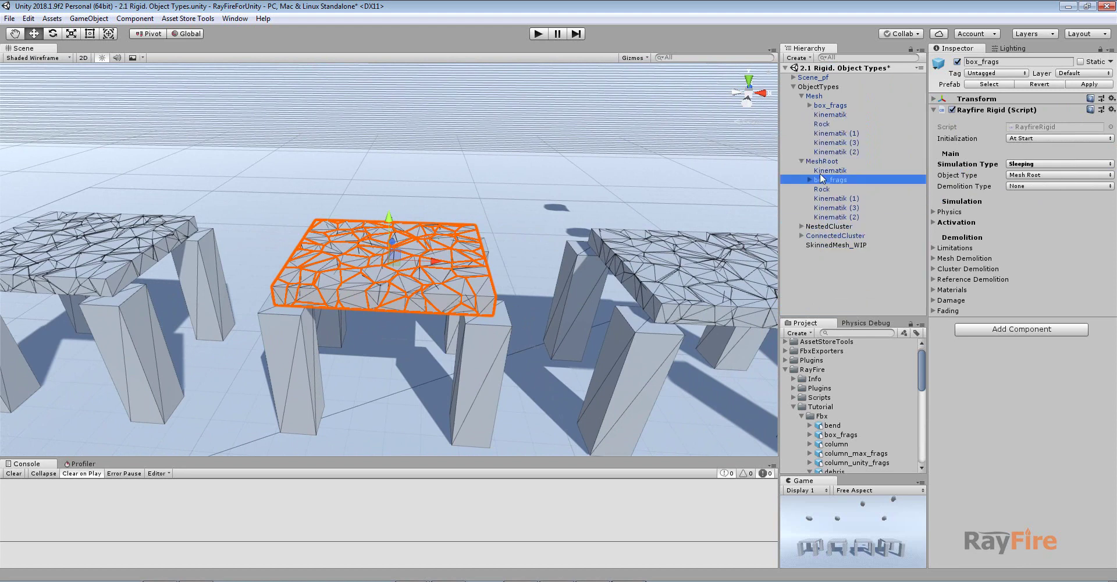
left_click(809, 179)
left_click(838, 189)
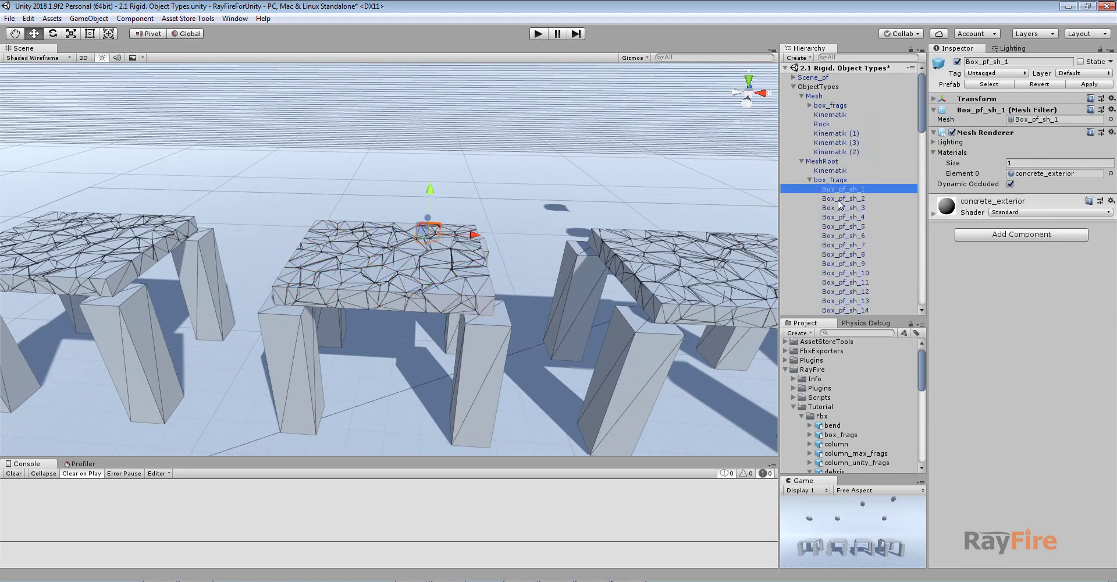
left_click(842, 217)
left_click(847, 191)
left_click(852, 200)
left_click(844, 190)
left_click(845, 207)
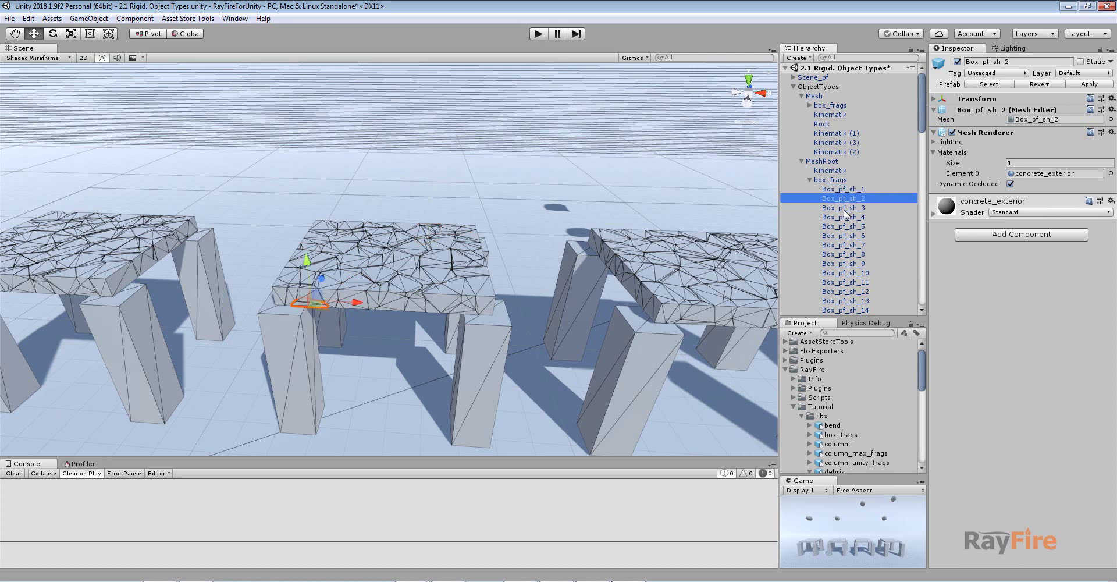
Check further fragments under MeshRoot's box_frags, then select the box_frags root and view its Rayfire Rigid Object Type options
left_click(845, 217)
left_click(849, 226)
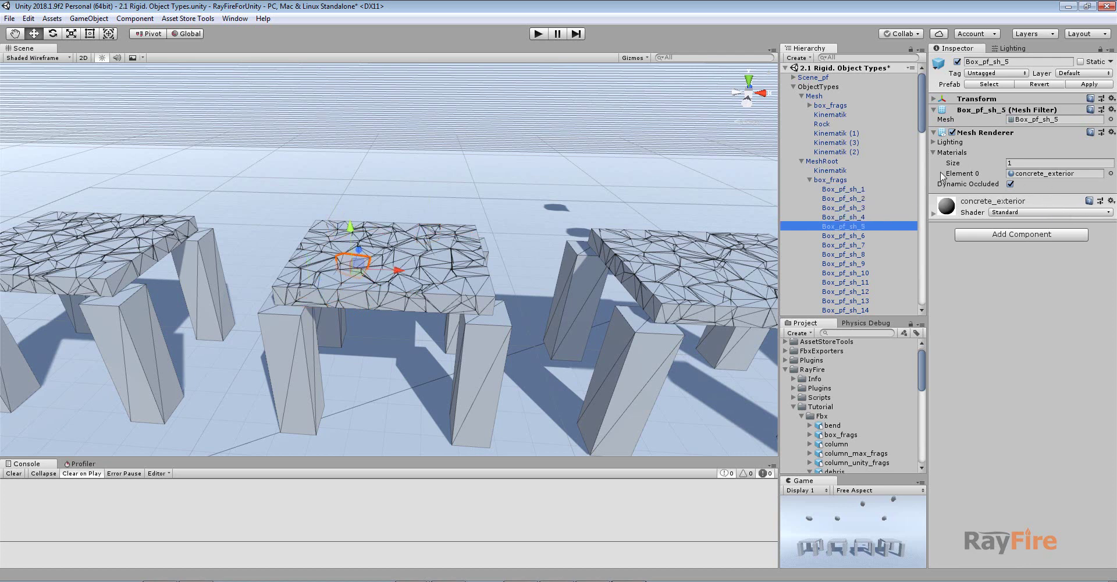
left_click(835, 180)
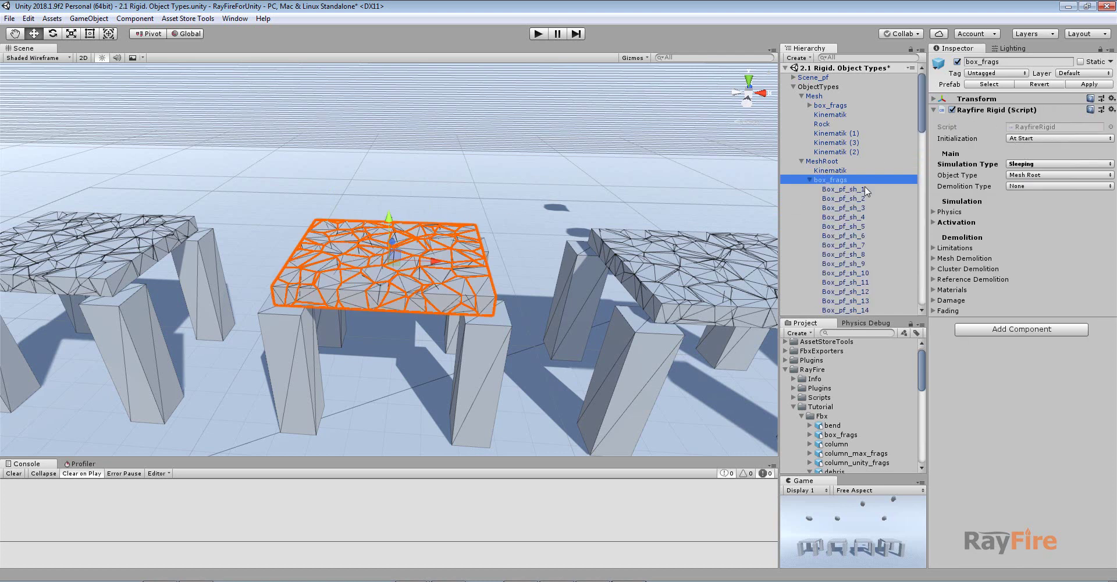
left_click(1019, 176)
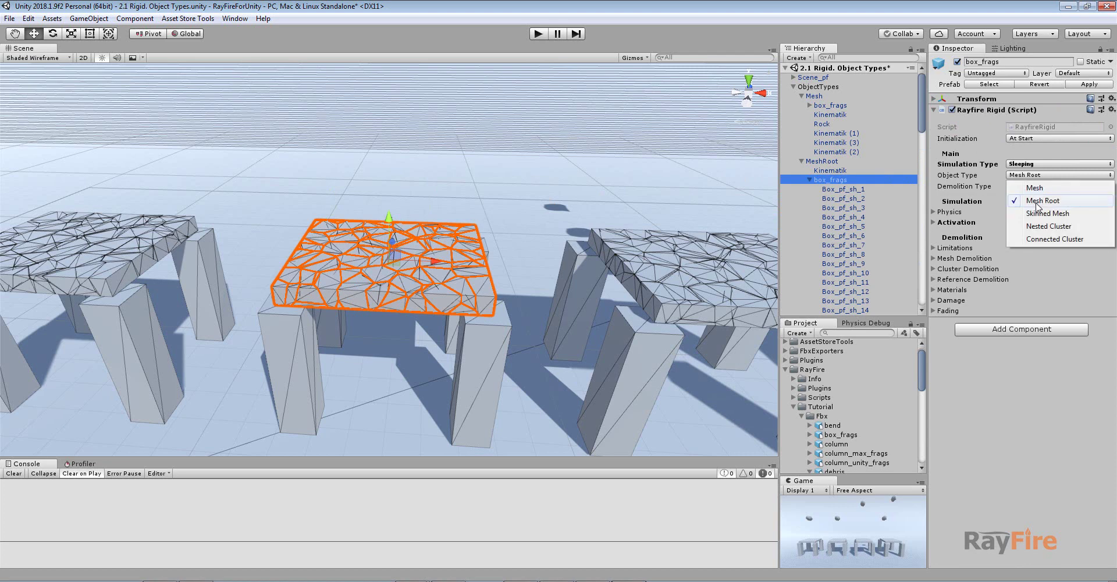
Run and pause the simulation, then compare the runtime components on MeshRoot's first fragments with those on the box_frags root
left_click(539, 34)
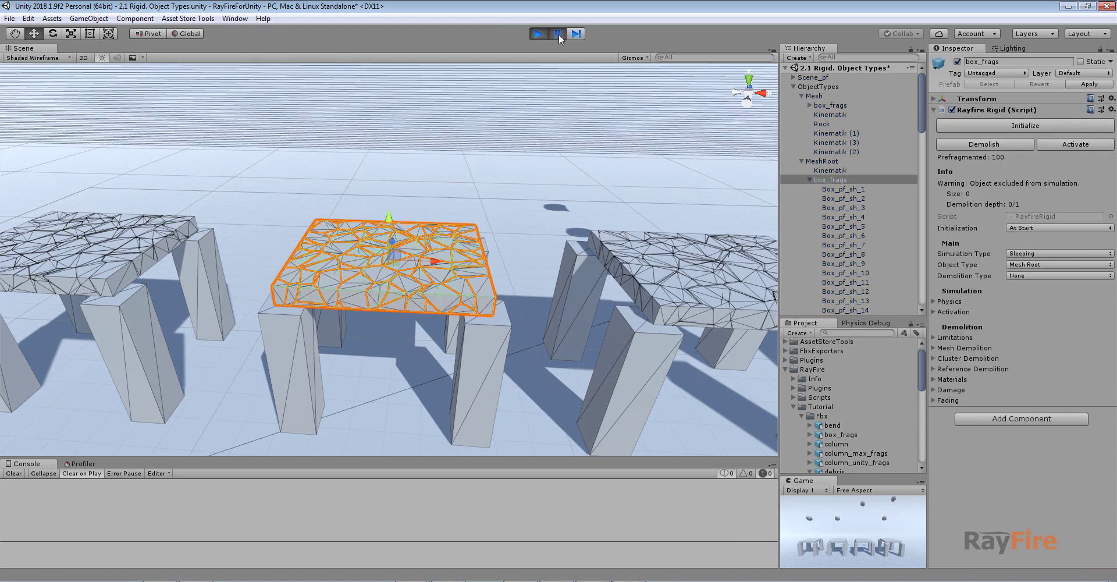
left_click(838, 199)
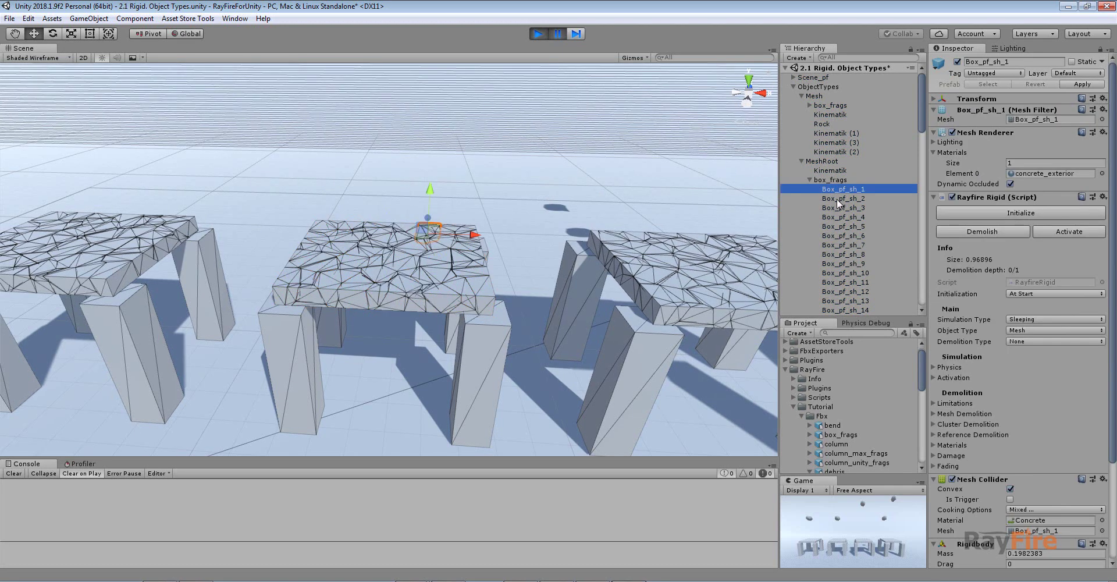
scroll(998, 336, "down", 5)
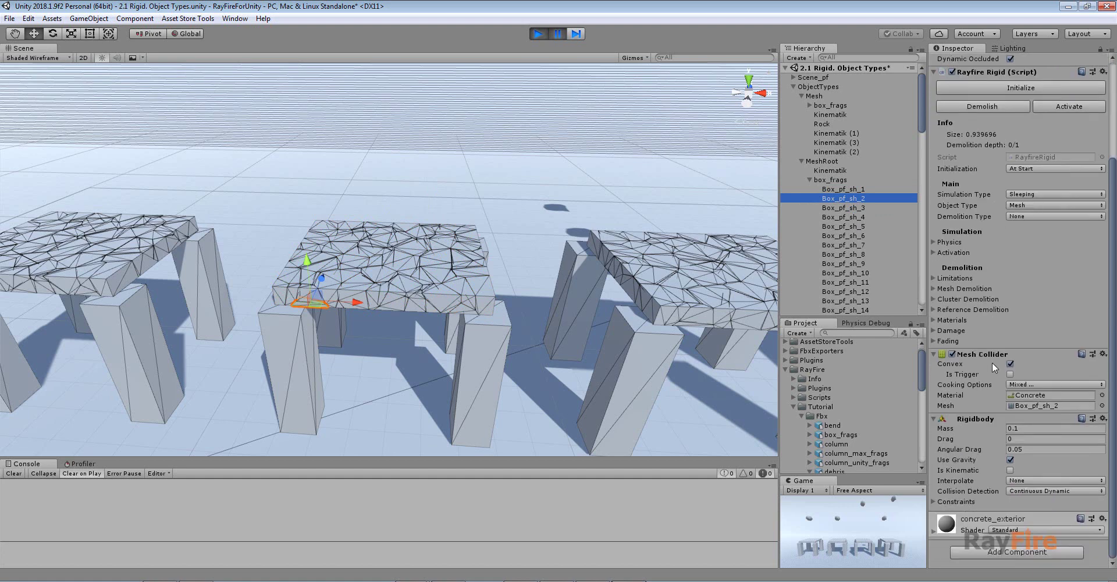
left_click(838, 181)
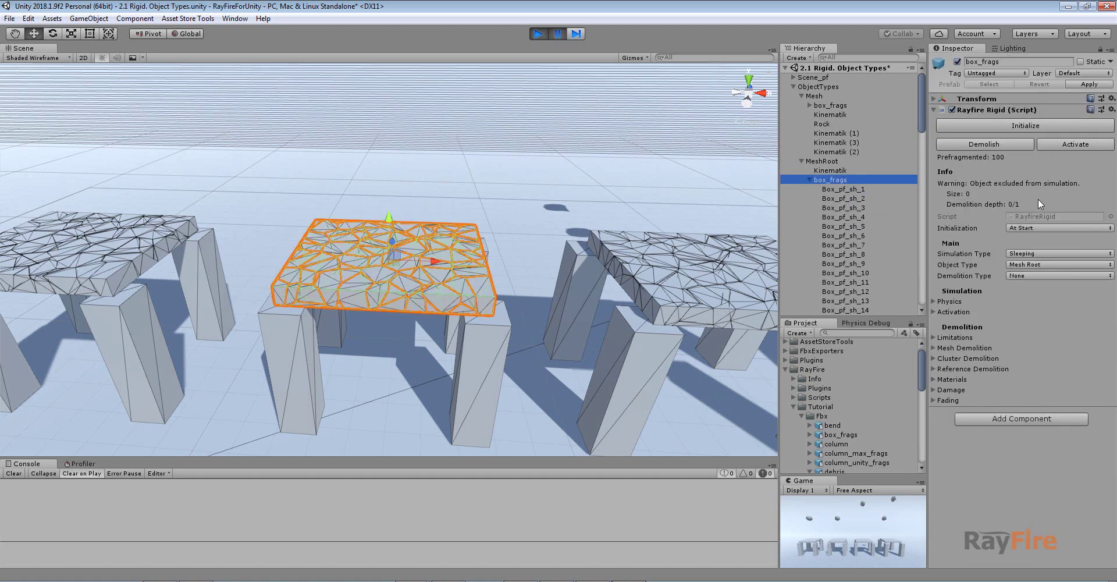
left_click(810, 179)
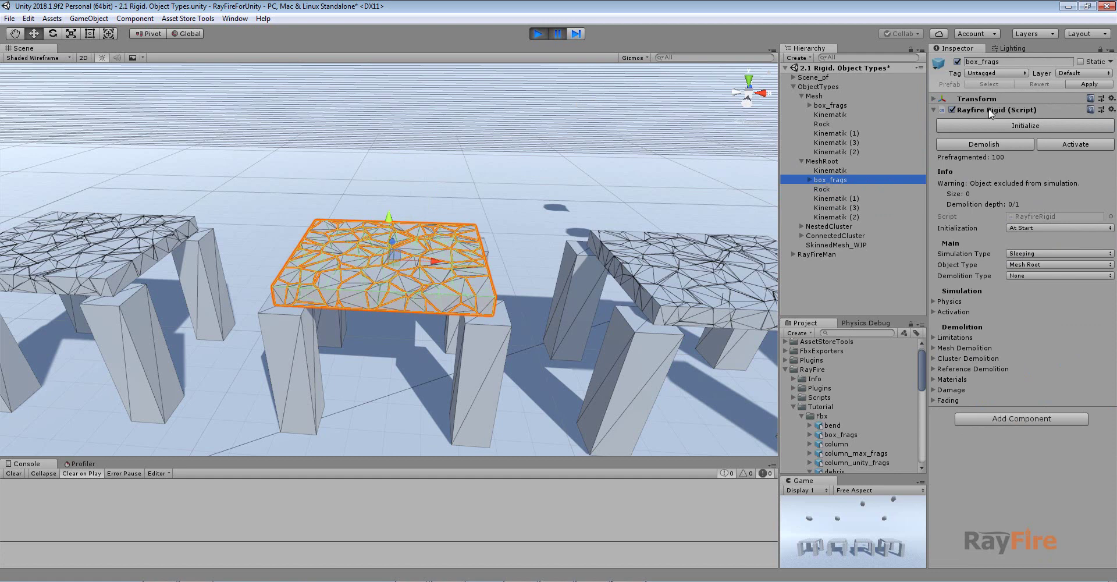
Inspect the runtime Rayfire Rigid and Mesh Collider components of several individual fragments across the second slab
left_click(355, 253)
left_click(350, 272)
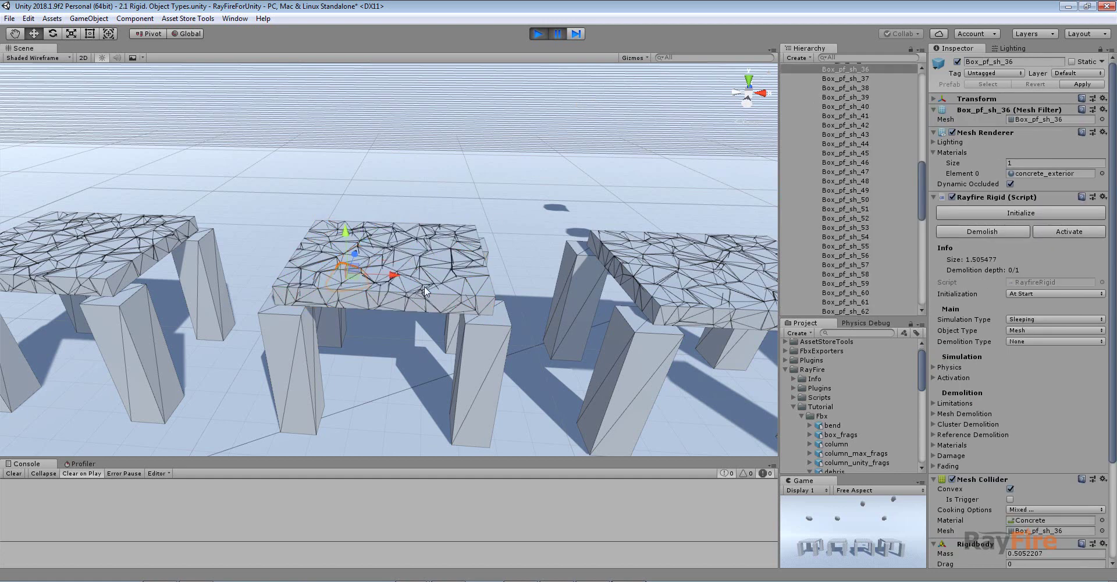
left_click(424, 285)
left_click(432, 238)
left_click(379, 254)
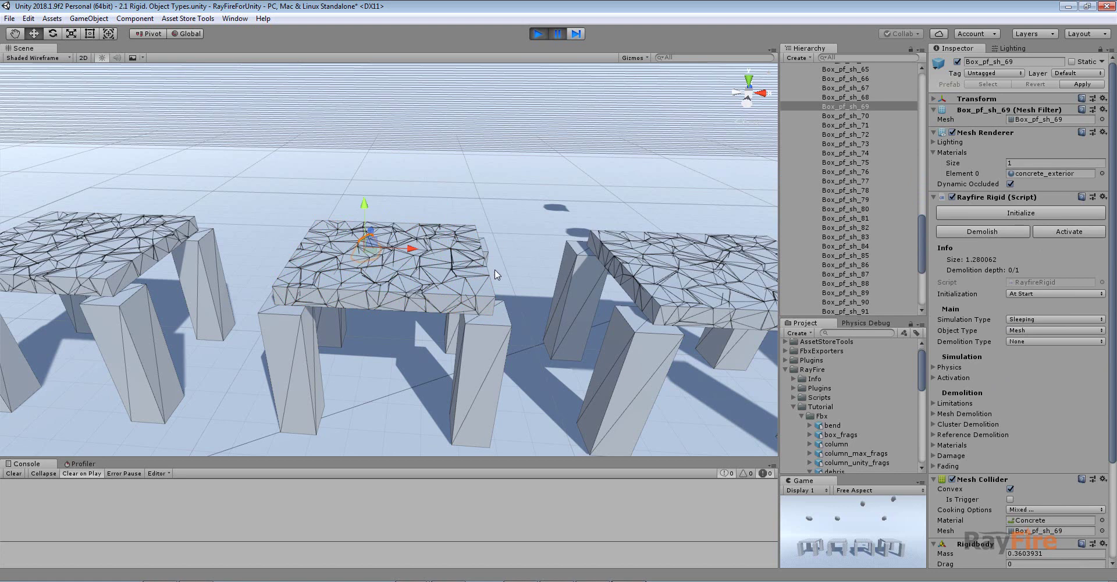
scroll(542, 246, "down", 3)
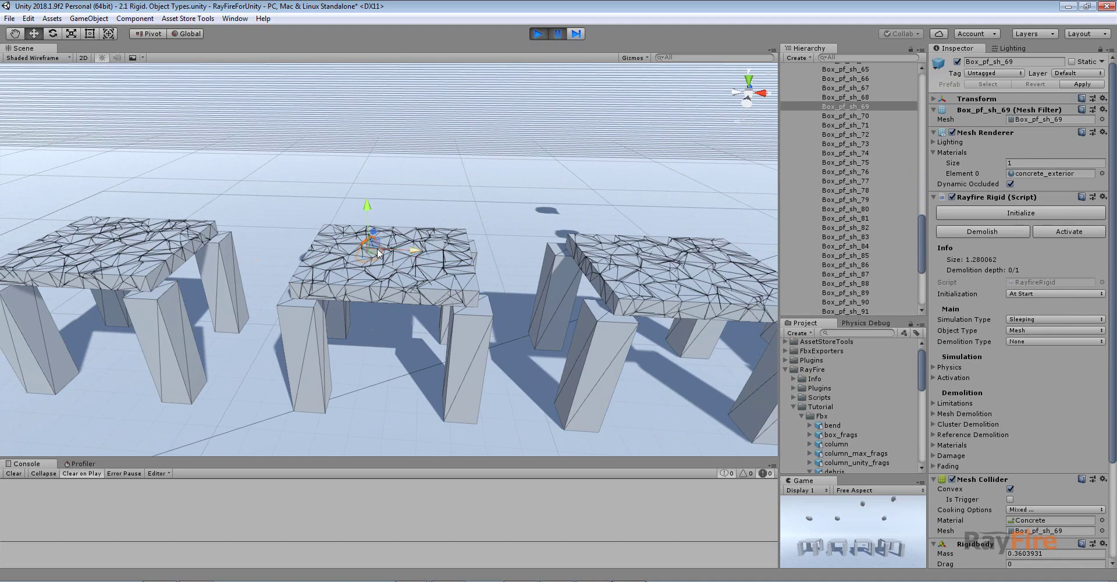
left_click(341, 257)
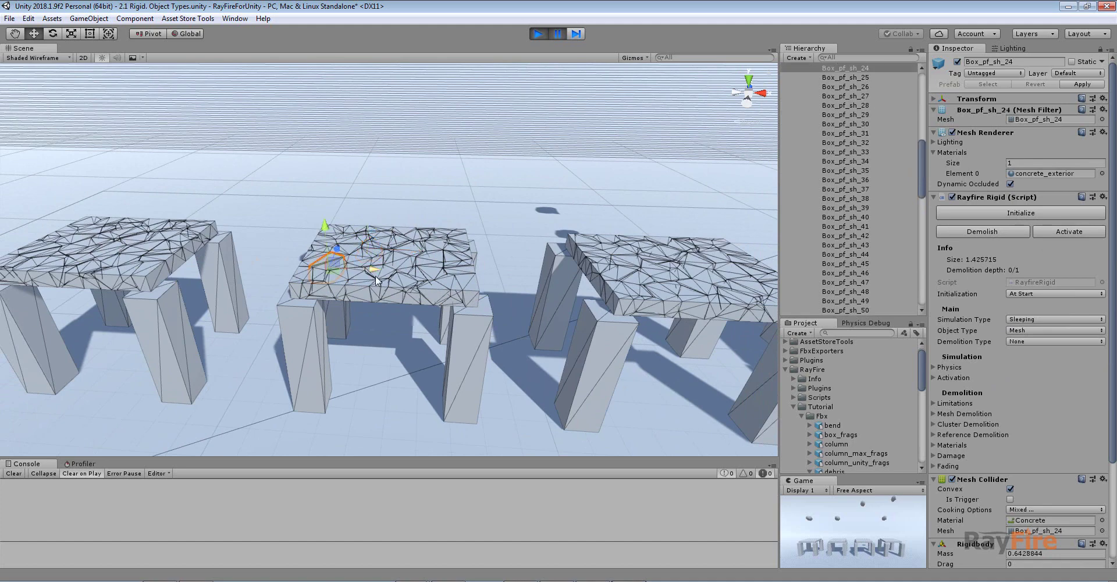
left_click(412, 252)
Collapse the Mesh and MeshRoot groups, expand NestedCluster, and select the third slab's Box_nest_pf to inspect its Rayfire Rigid settings
middle_click_drag(609, 204, 389, 208)
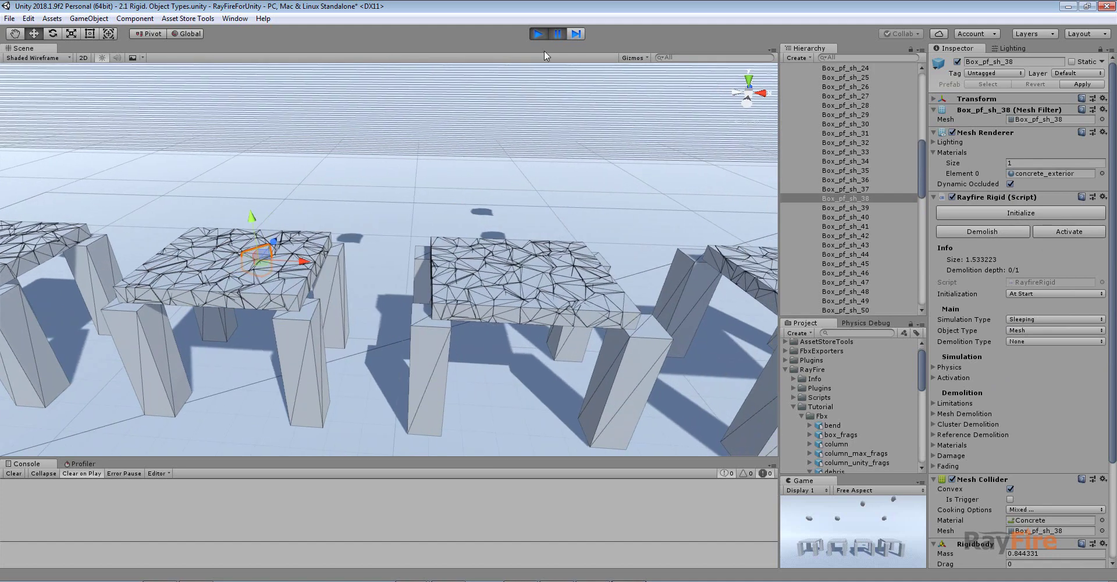
middle_click_drag(515, 140, 461, 120)
left_click_drag(919, 155, 922, 78)
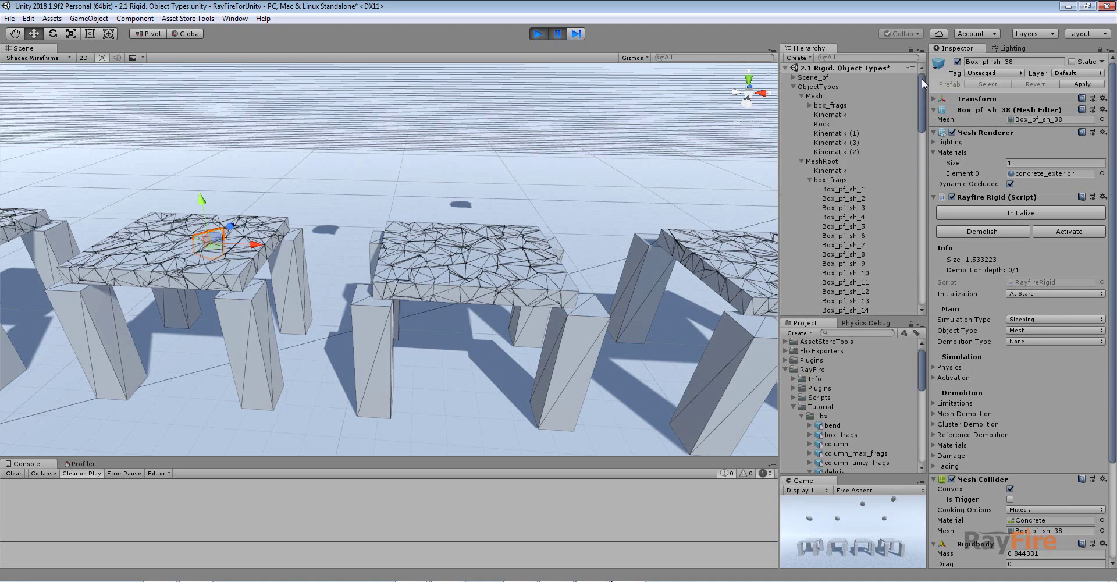
left_click(802, 161)
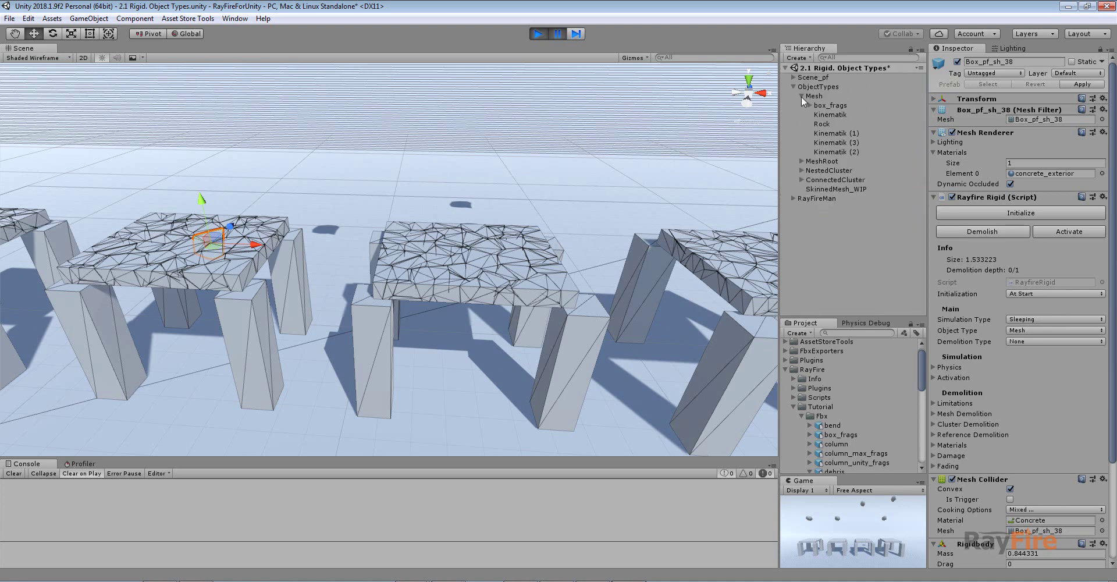
left_click(801, 96)
left_click(814, 115)
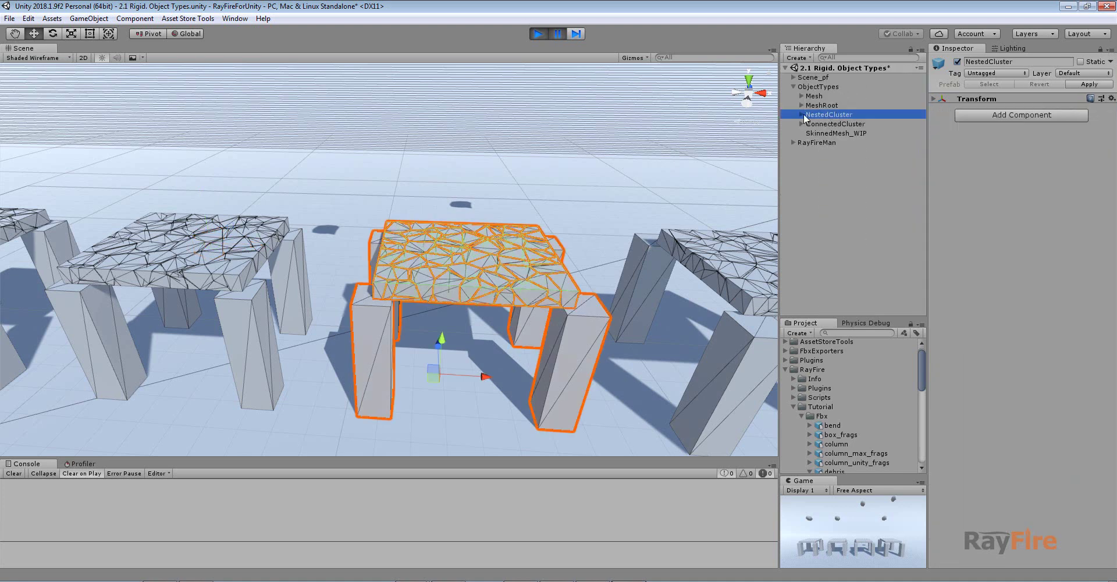
left_click(802, 116)
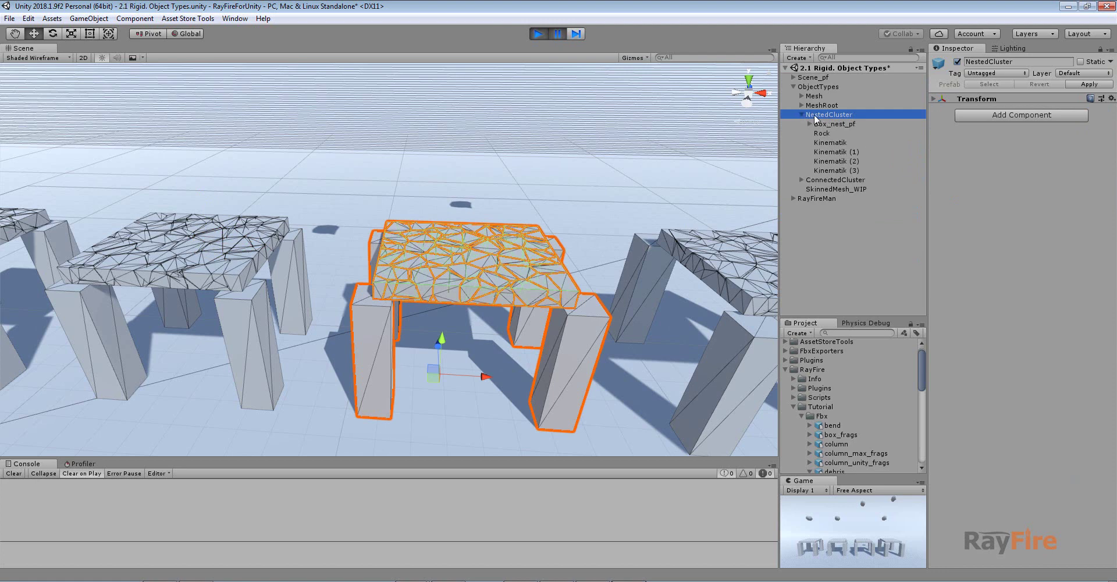
left_click(451, 271)
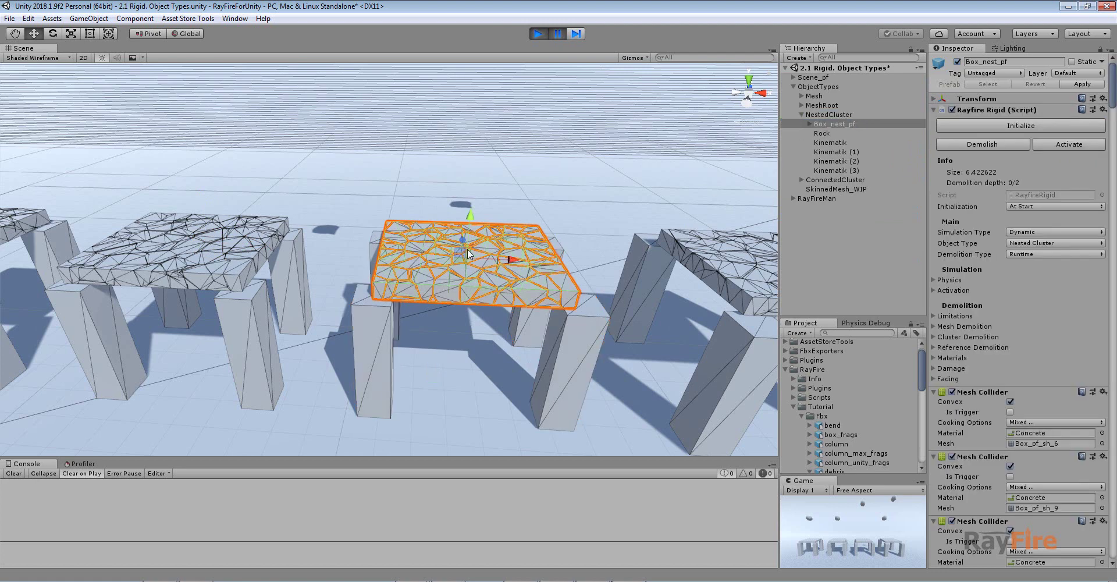
Stop the simulation, expand Box_nest_pf, and highlight its child groups Nest_2 and Nest_1 in the scene
left_click(536, 34)
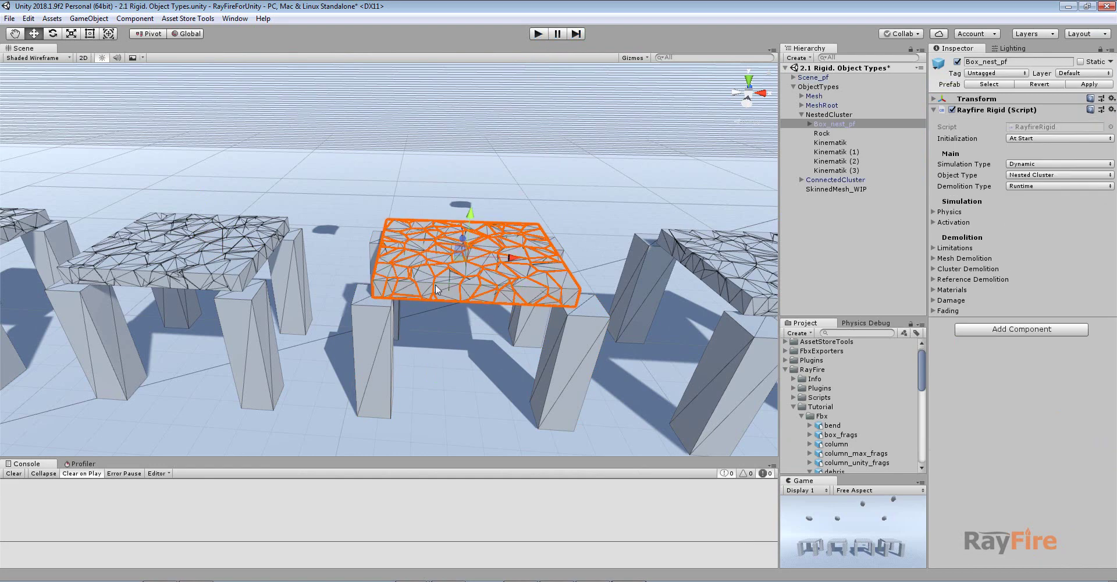
scroll(524, 291, "down", 3)
scroll(707, 212, "down", 3)
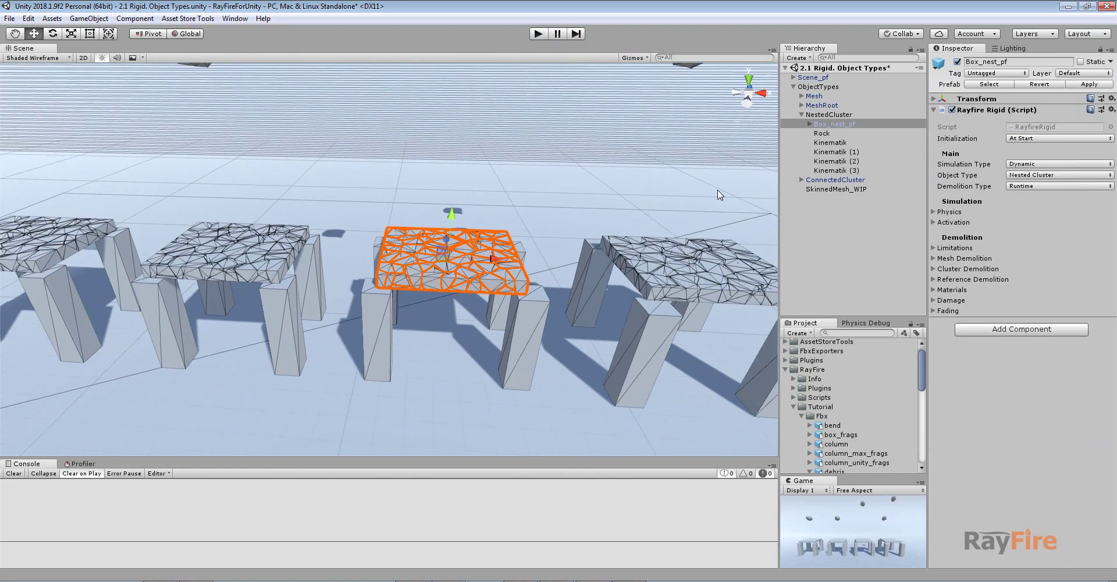
left_click(809, 124)
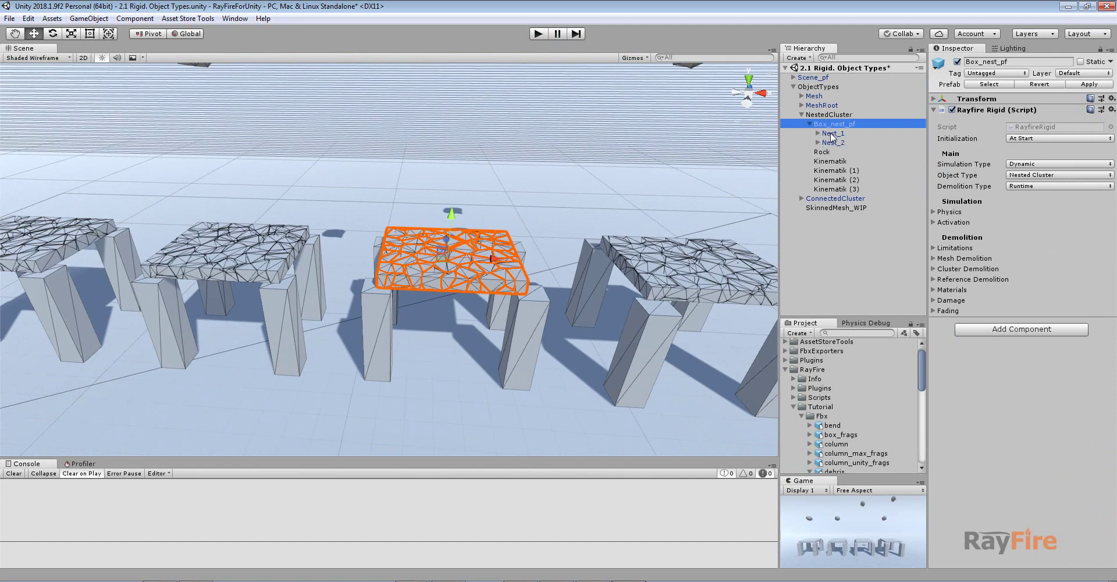
left_click(832, 142)
scroll(724, 197, "up", 5)
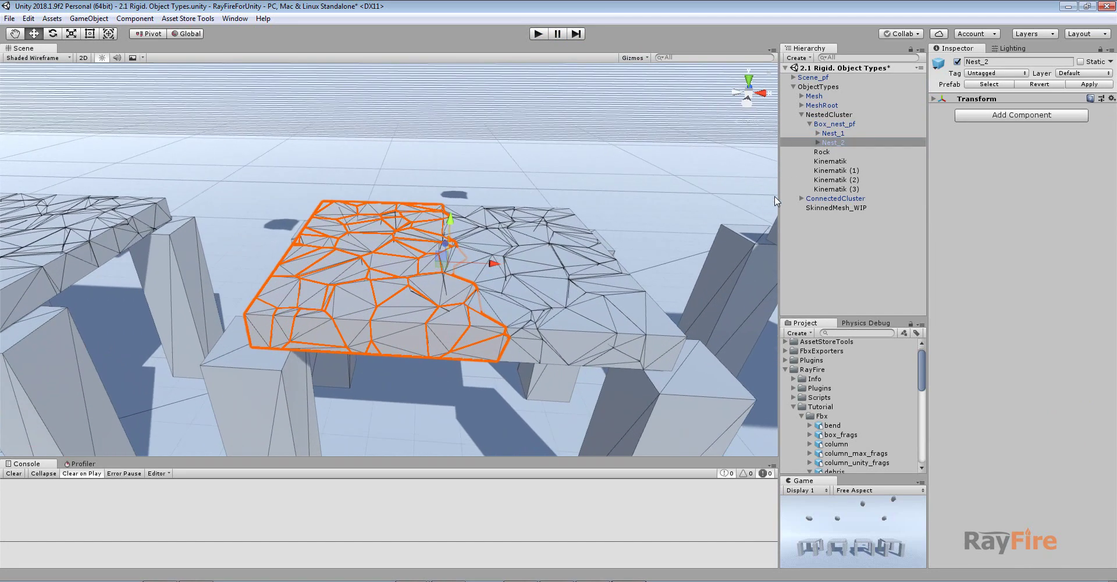
left_click(835, 134)
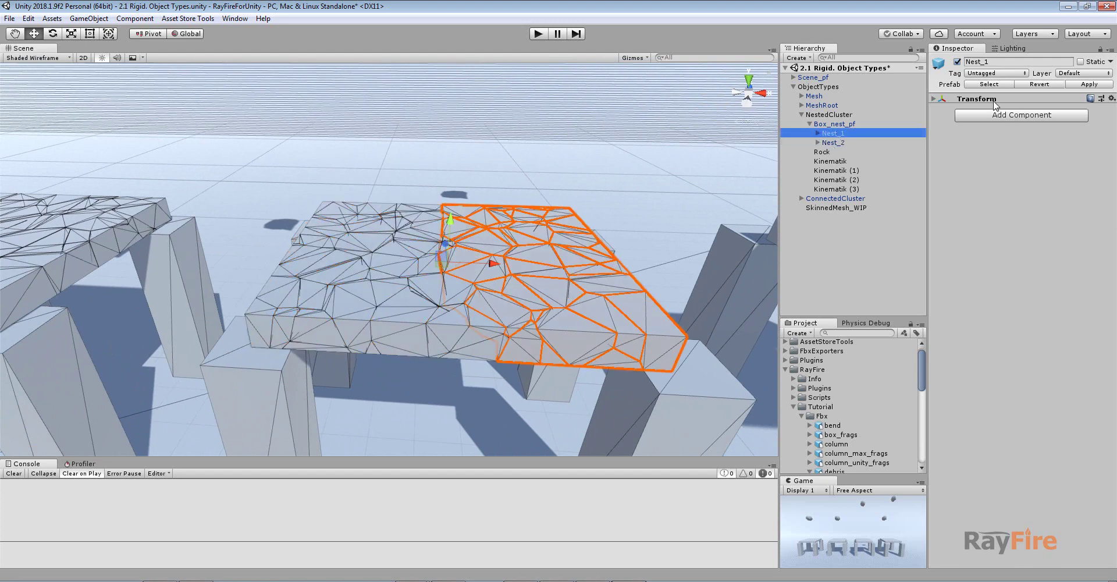
Show Nest_1's Transform values, expand the Nest_1 and Nest_2 groups, and highlight the subgroup Nest_1_1
left_click(935, 99)
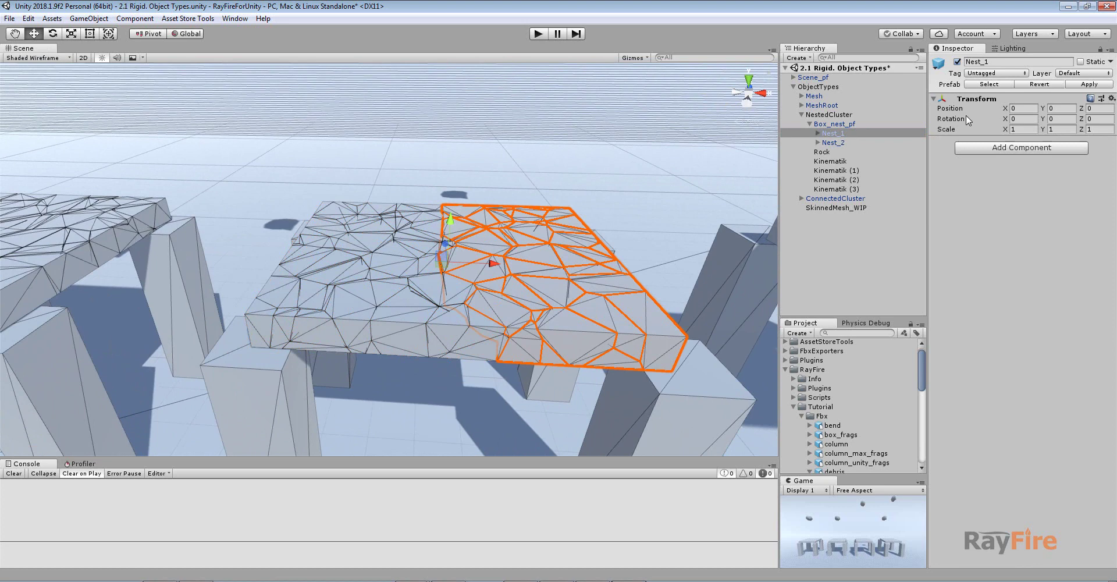
left_click(817, 134)
left_click(818, 161)
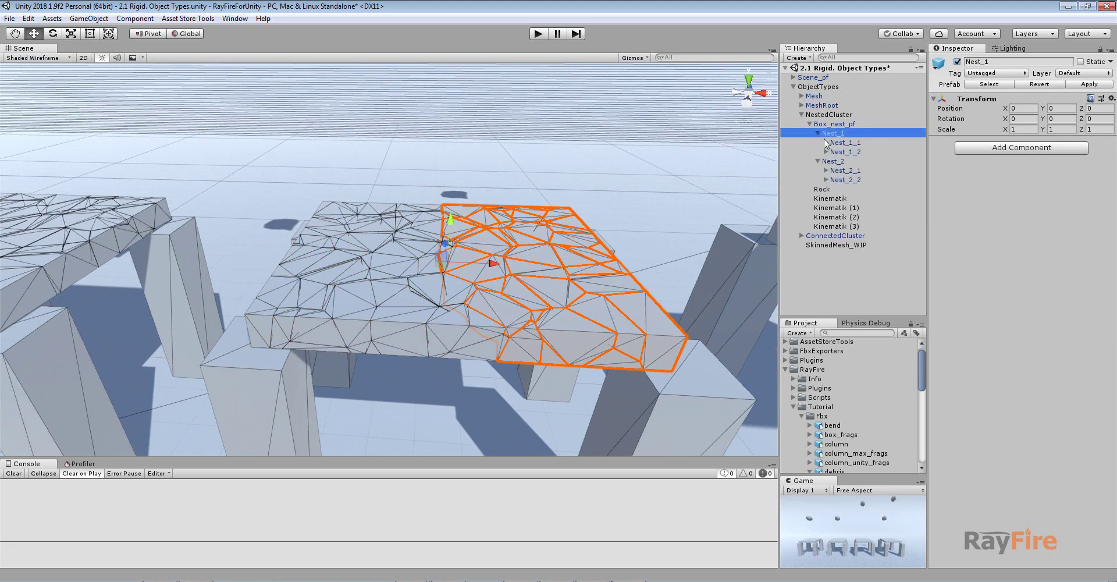
left_click(836, 143)
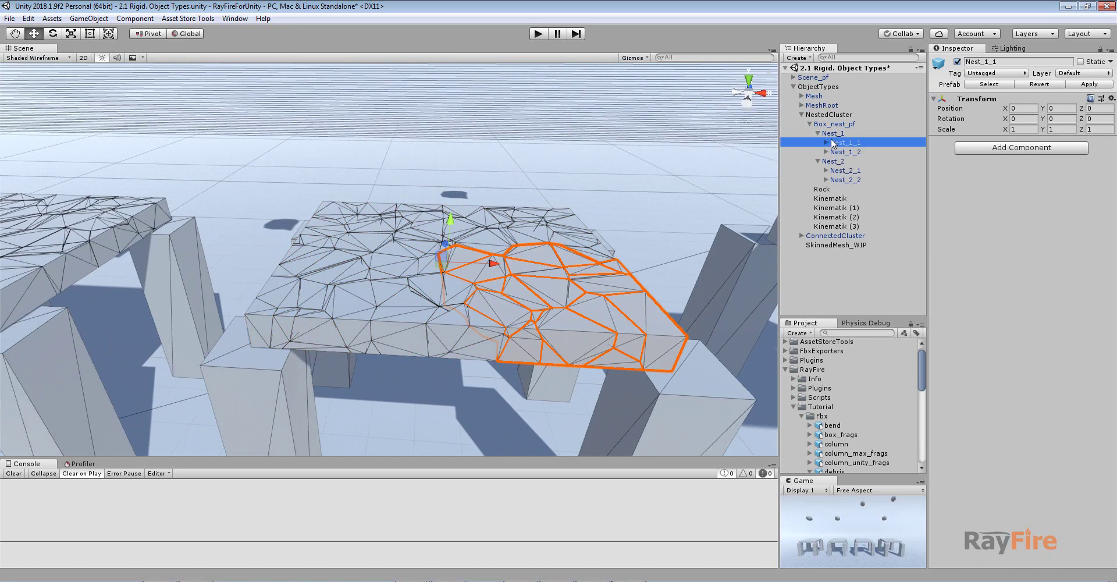
Reselect Box_nest_pf, collapse its Nest_1 and Nest_2 groups, and examine the slab half formed by Nest_2
left_click(829, 126)
left_click(818, 134)
left_click(818, 143)
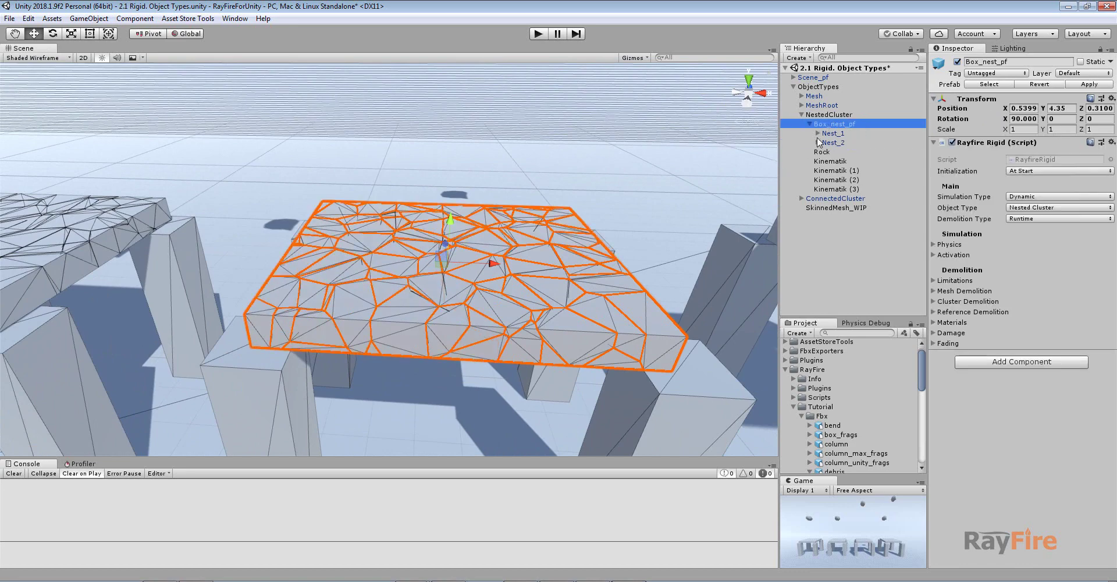
scroll(551, 260, "down", 3)
left_click_drag(425, 193, 417, 285, "alt")
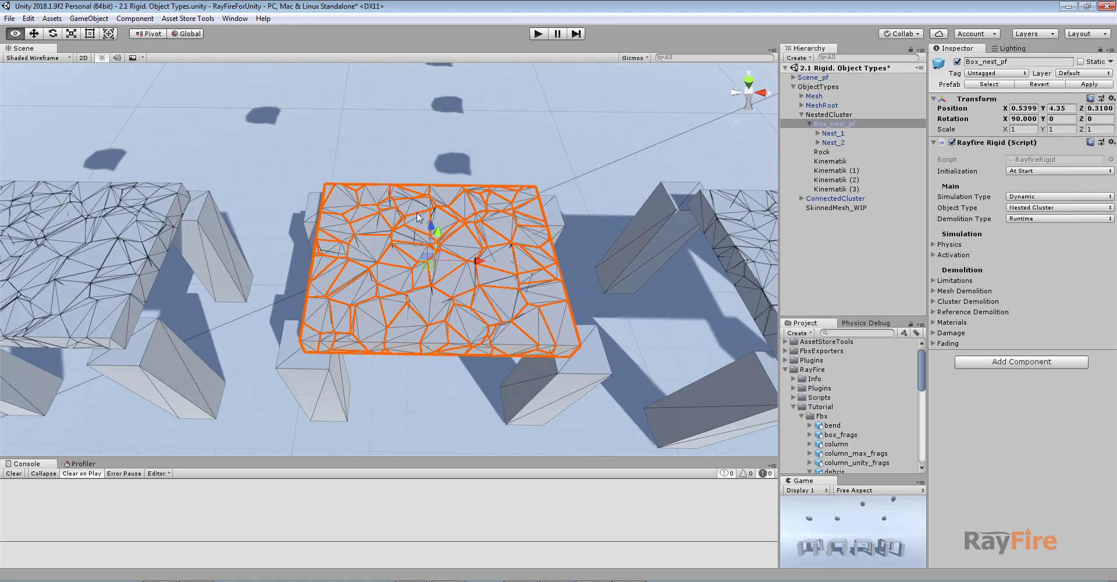
left_click(833, 143)
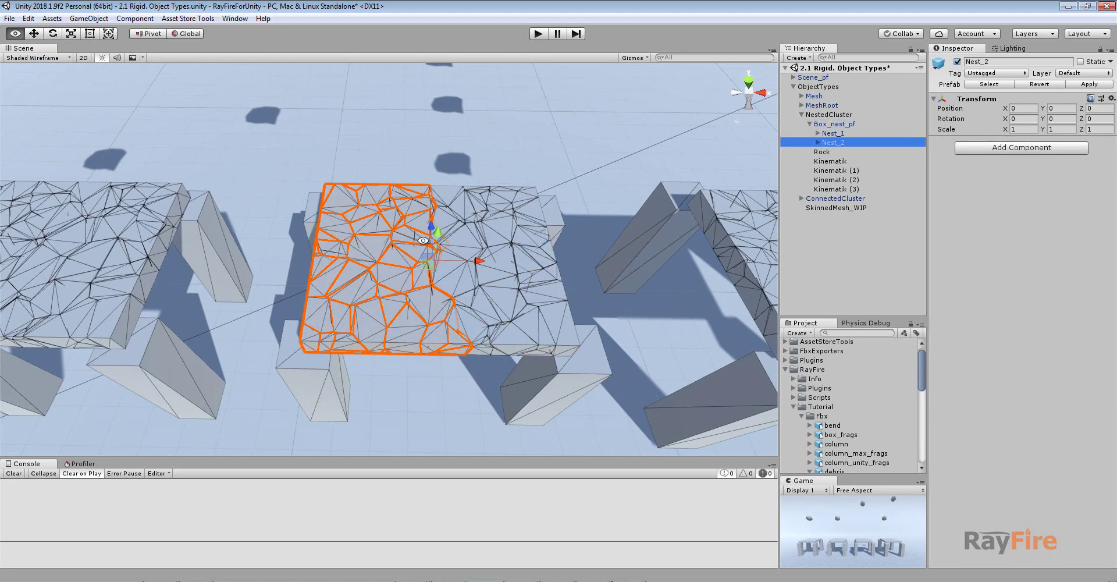
left_click_drag(424, 241, 432, 228, "alt")
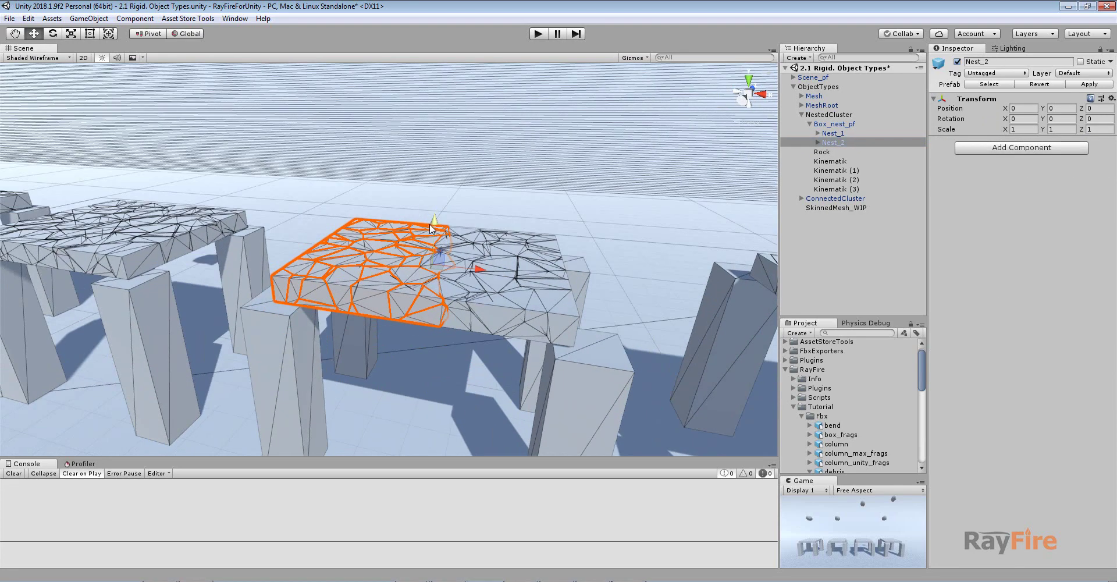
Lift Nest_1 out of the slab to a Z position of -1.29, and undo the move
left_click(834, 134)
left_click_drag(434, 224, 441, 194)
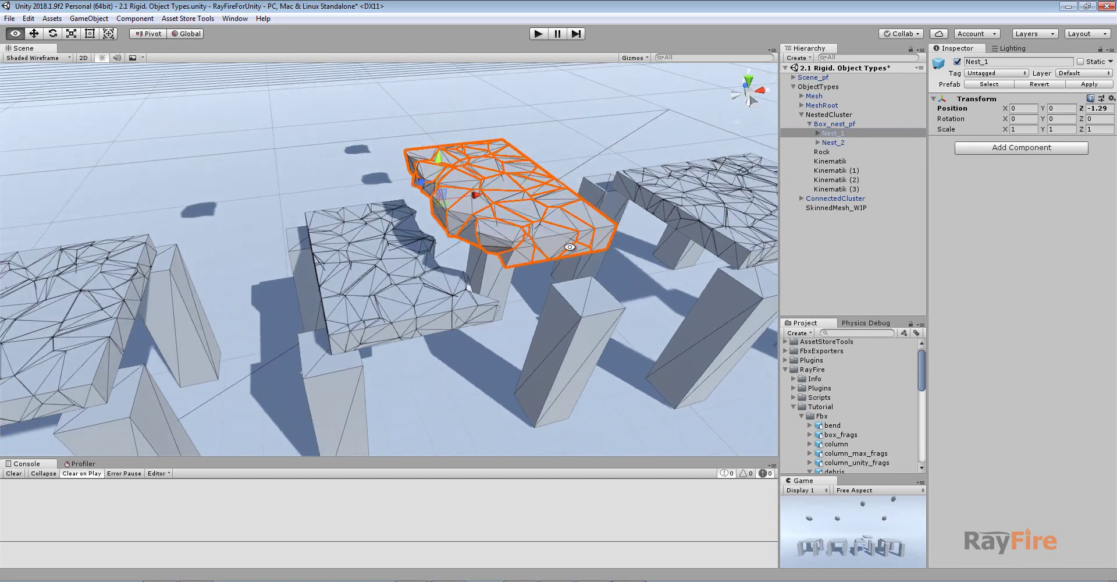
key("ctrl+z")
Expand Nest_1 and compare its subgroup Nest_1_1 with the whole Nest_1 group in the scene
left_click(818, 133)
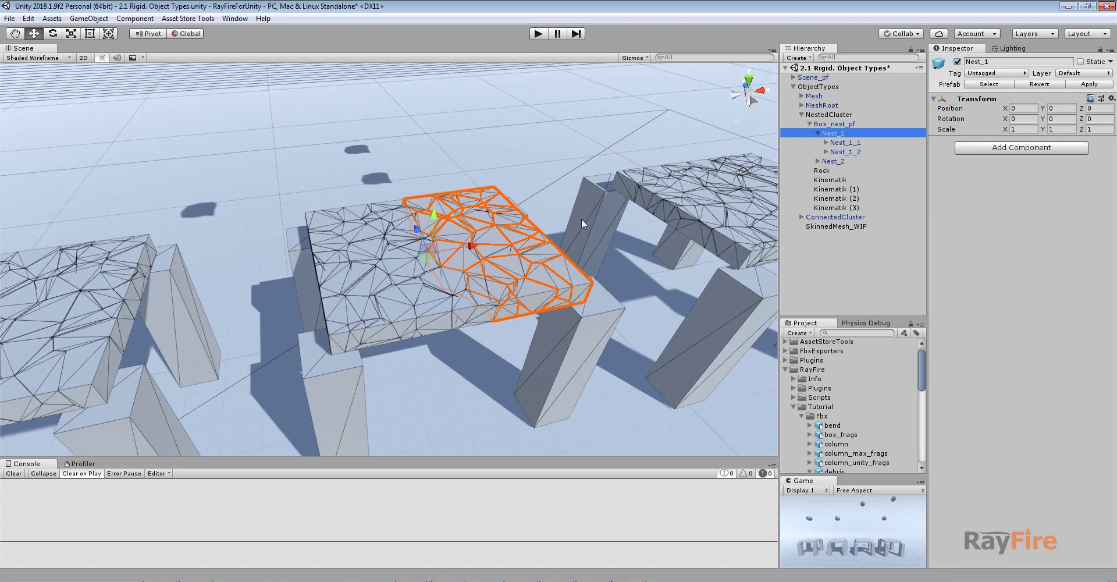
key("alt")
left_click_drag(528, 229, 755, 192, "alt")
left_click(840, 144)
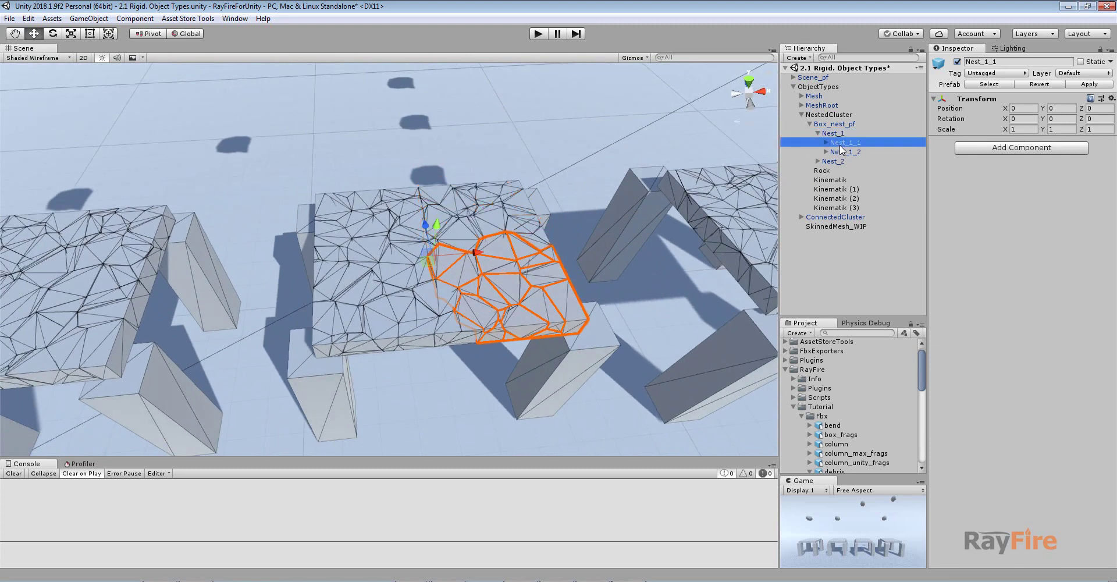
left_click(835, 134)
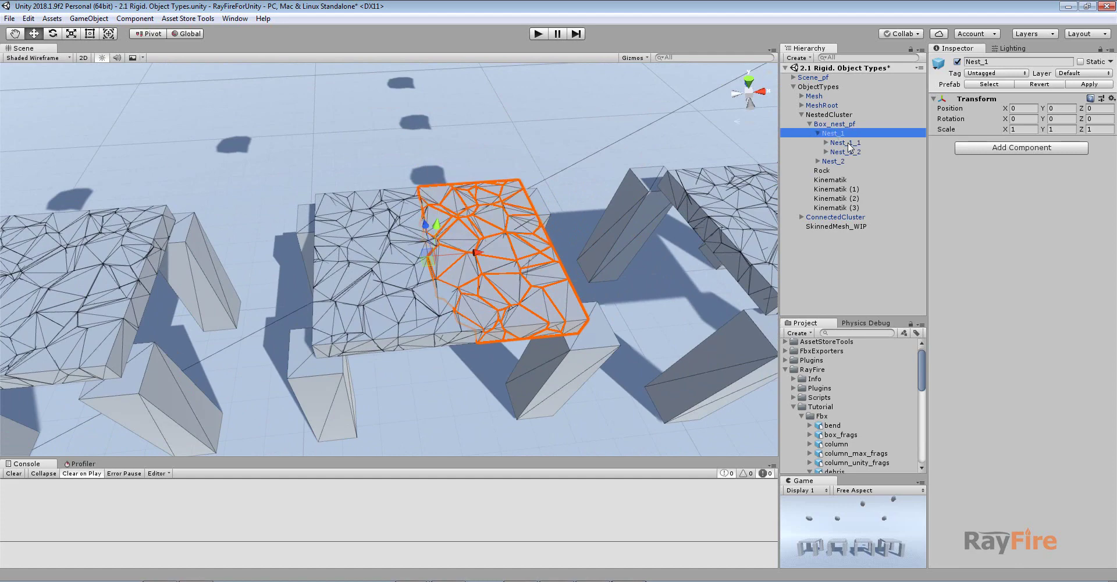
Try to move the subgroup Nest_1_1 away from the slab, and undo the change
left_click(844, 147)
left_click_drag(407, 291, 432, 159, "alt")
key("ctrl+z")
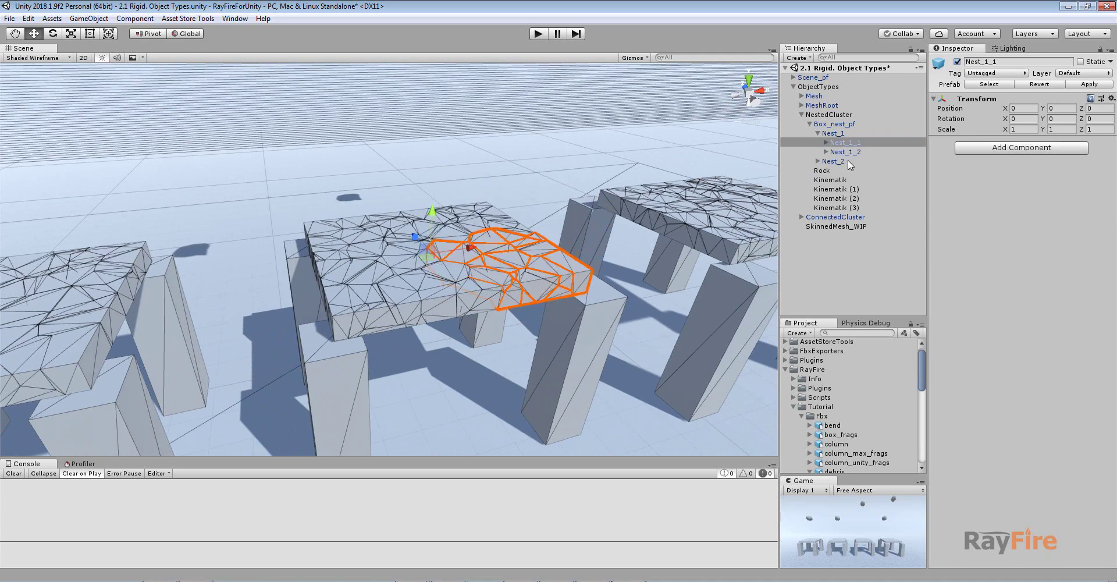
Compare the slab parts formed by the subgroups Nest_1_2 and Nest_2_1, expanding Nest_2 in the hierarchy
left_click(848, 152)
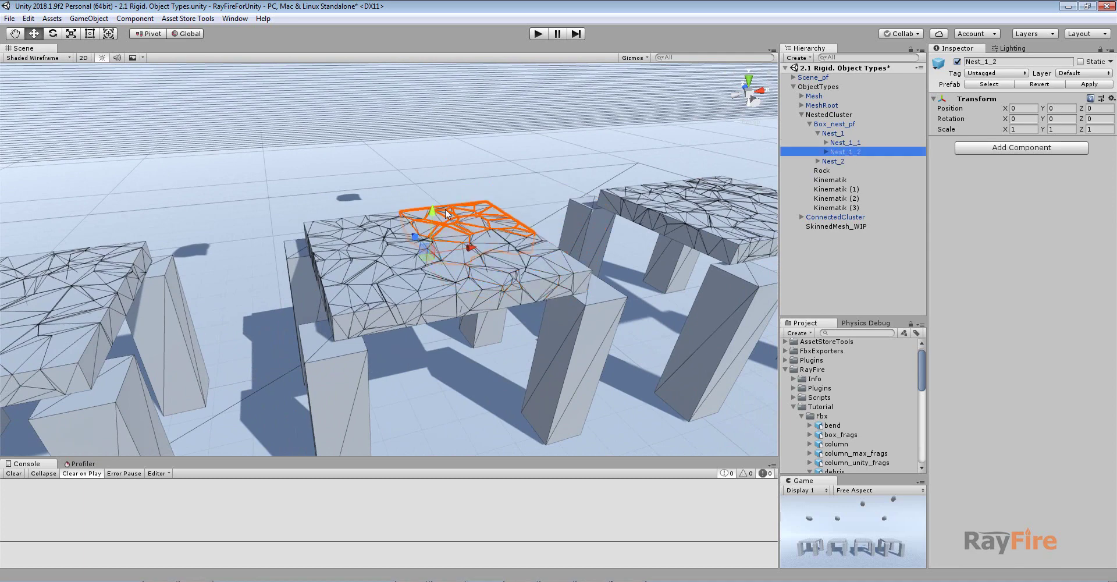
left_click(818, 161)
left_click(841, 171)
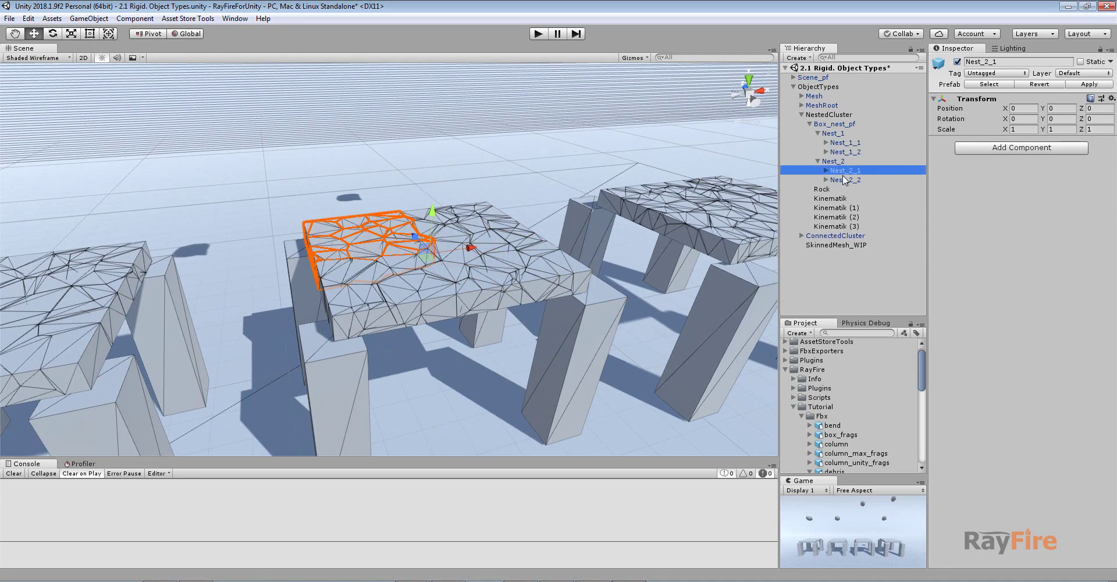
Lift the subgroup Nest_2_1 to Z -0.62 and Nest_2_2 to Z -0.78, and undo both moves
left_click_drag(474, 235, 431, 238, "alt")
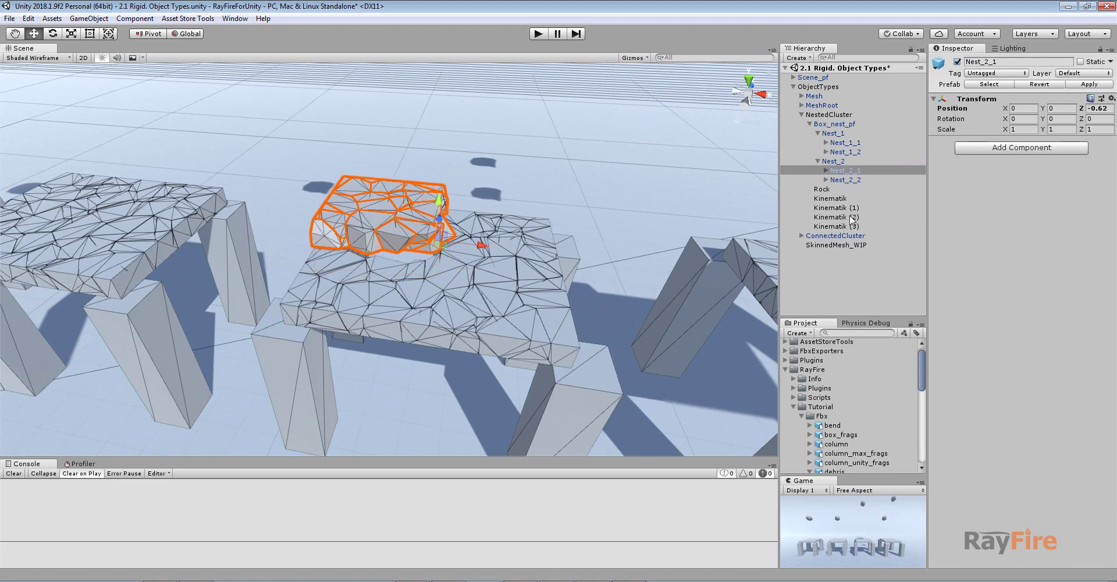
left_click(437, 240)
left_click_drag(435, 204, 437, 207)
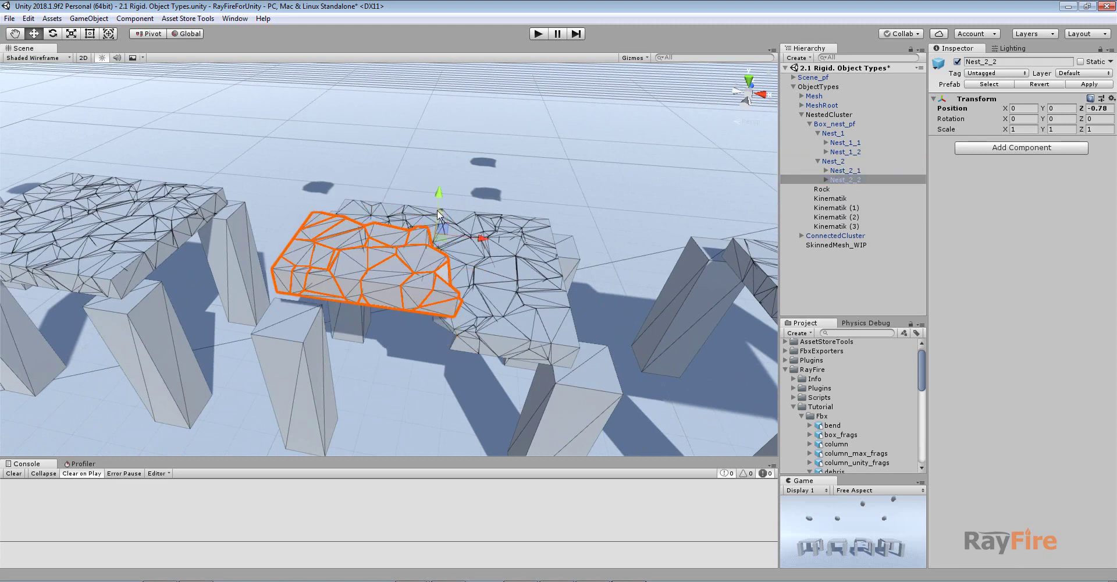
key("ctrl+z")
Collapse the Nest_1 and Nest_2 groups and start play mode with the nested slab in view
left_click(818, 133)
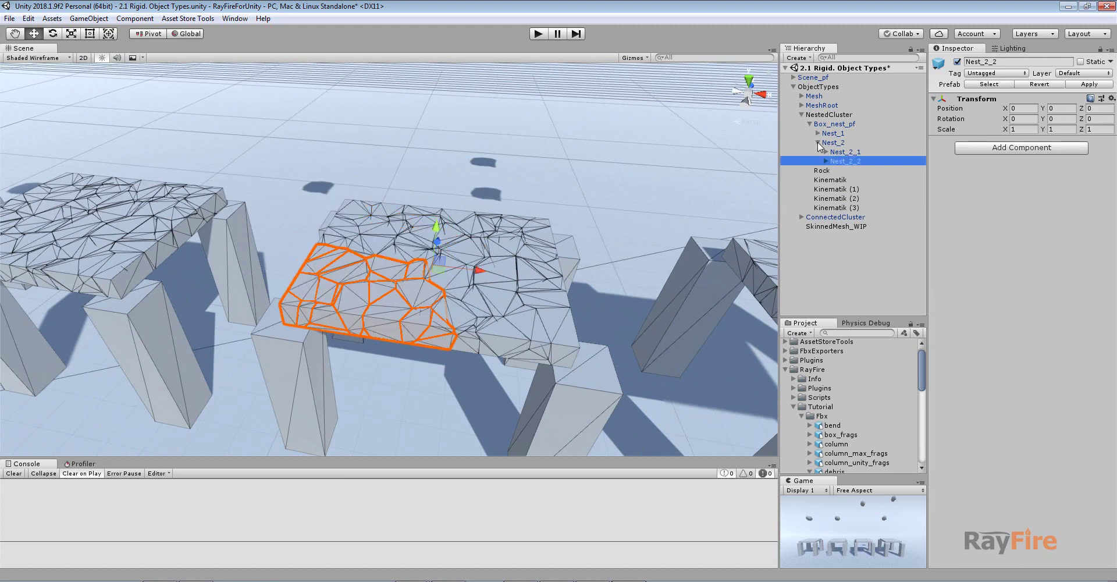
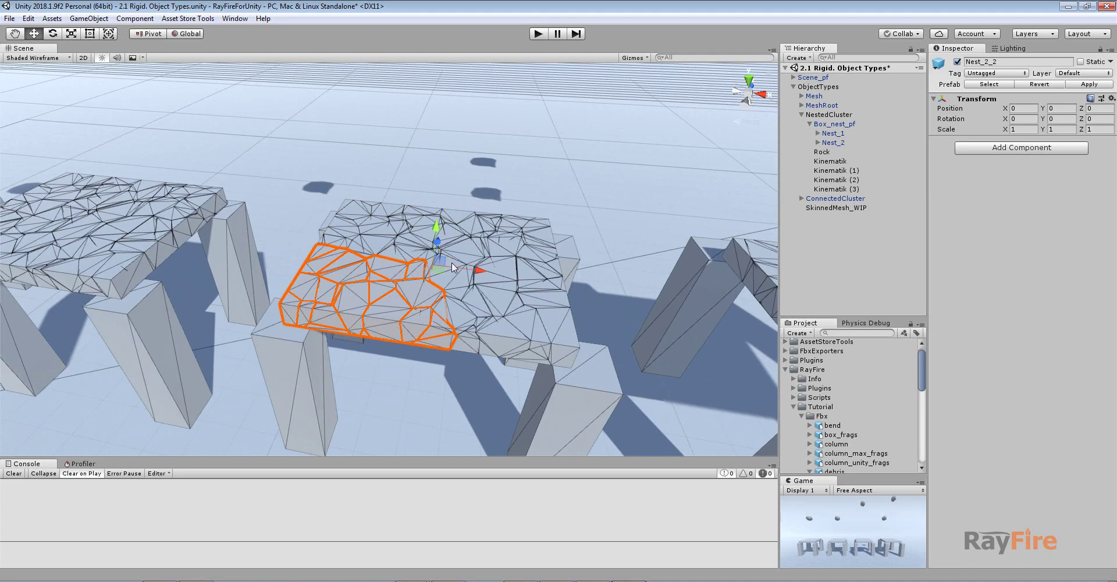
left_click_drag(460, 247, 402, 320, "alt")
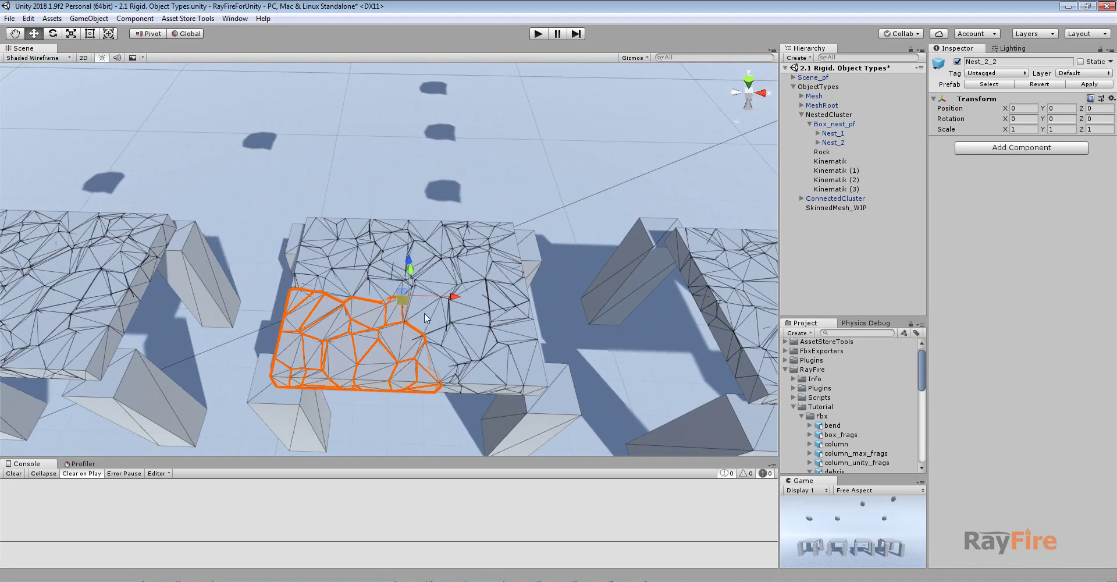
scroll(530, 254, "down", 2)
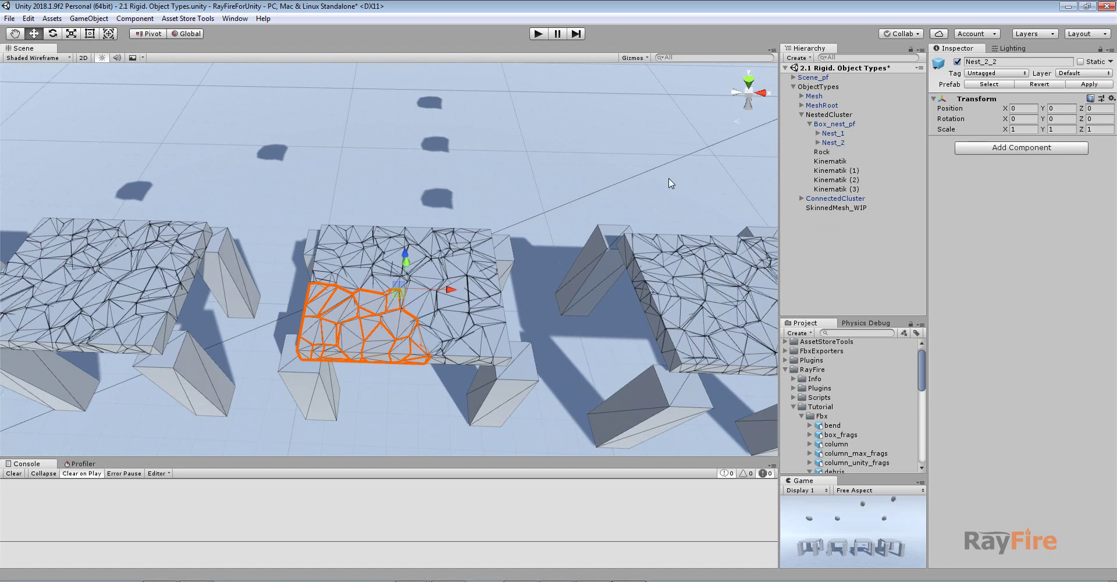
left_click(538, 34)
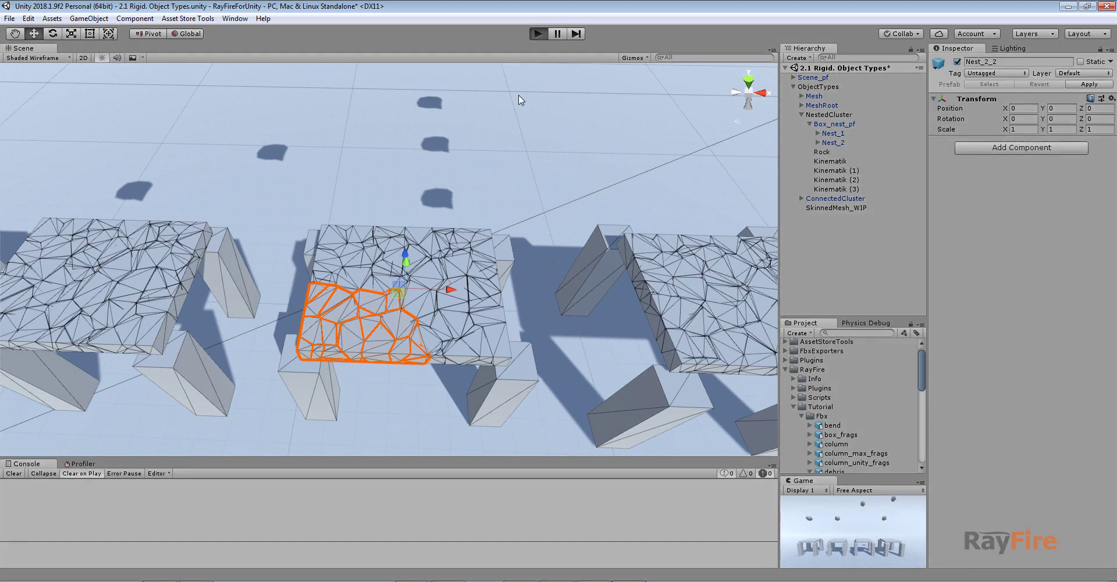
Select the rock above the nested slab, switch to Box_nest_pf, and examine its Rayfire Rigid settings and mesh colliders
scroll(422, 209, "down", 3)
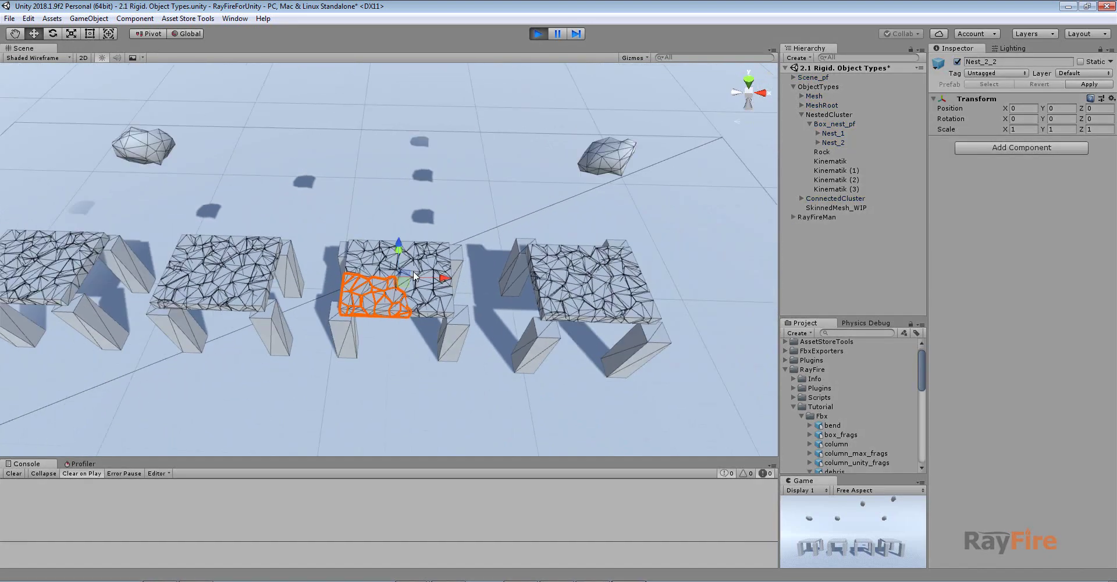
left_click(381, 160)
scroll(423, 344, "up", 3)
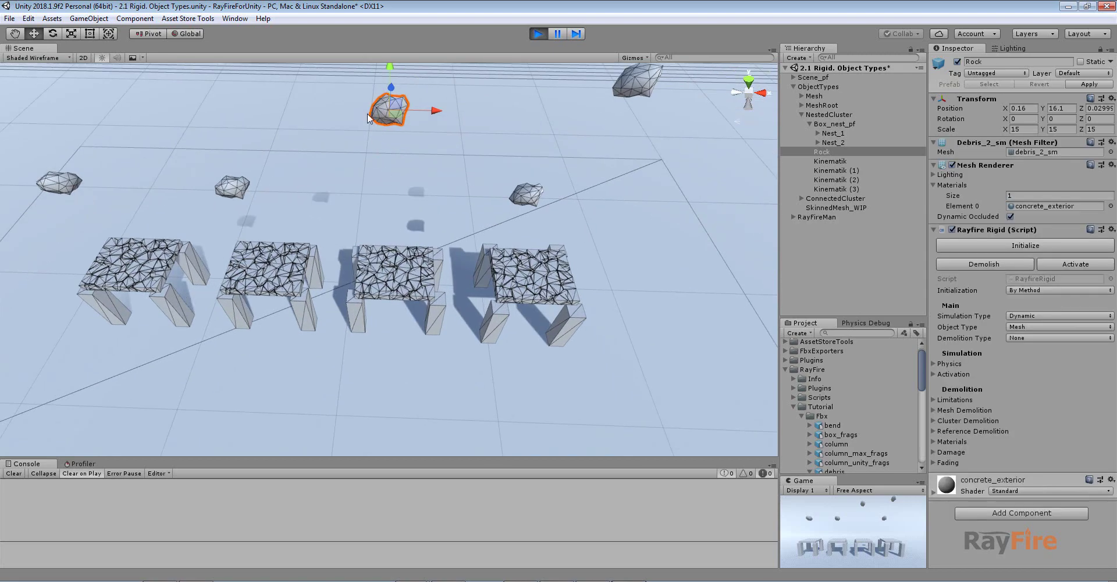
scroll(423, 344, "up", 5)
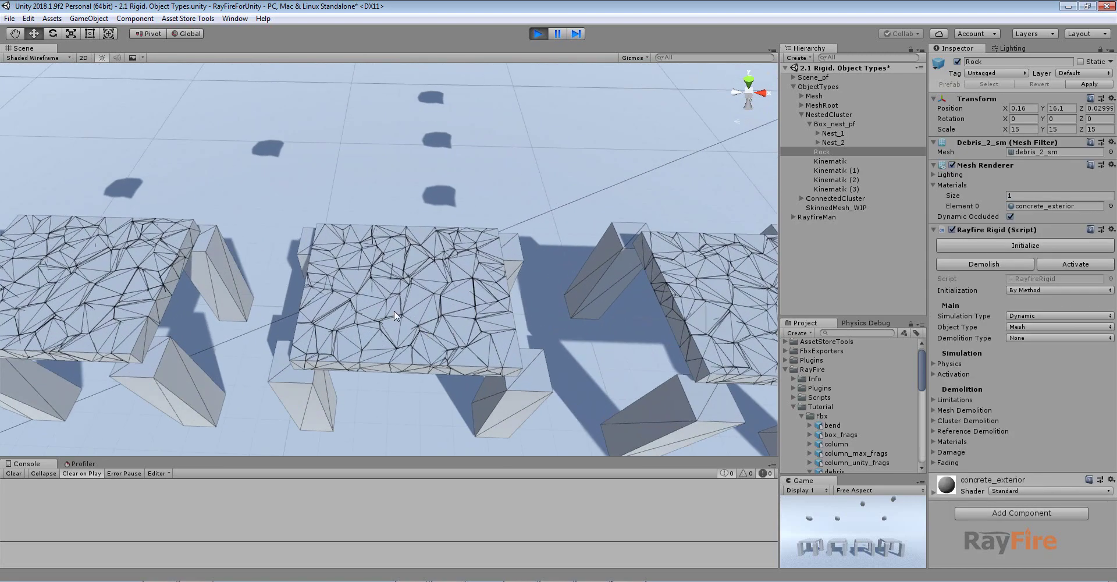
left_click(393, 310)
left_click_drag(397, 336, 403, 286, "alt")
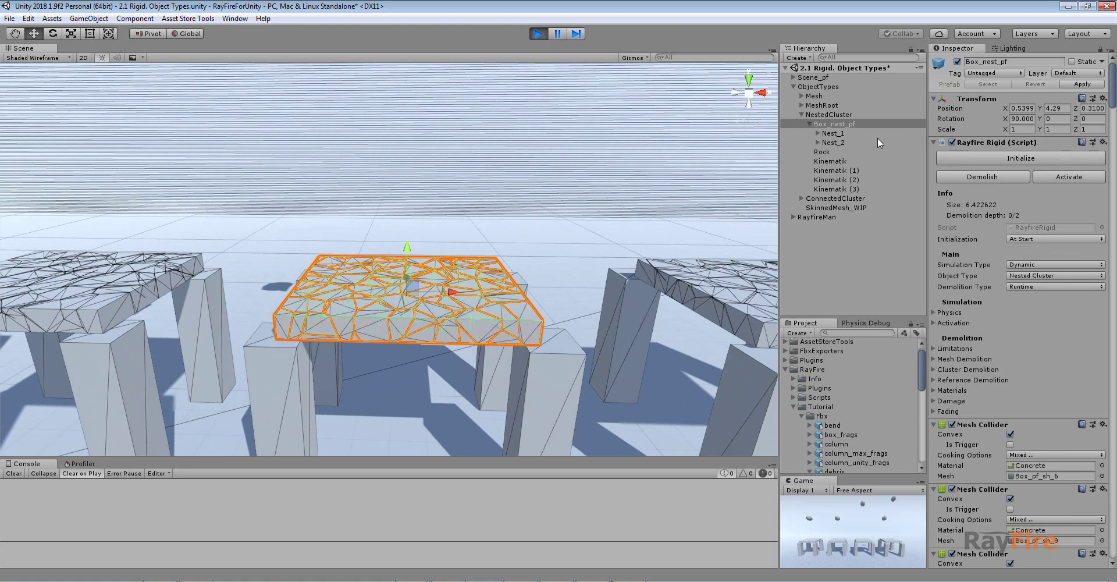
scroll(1001, 350, "down", 5)
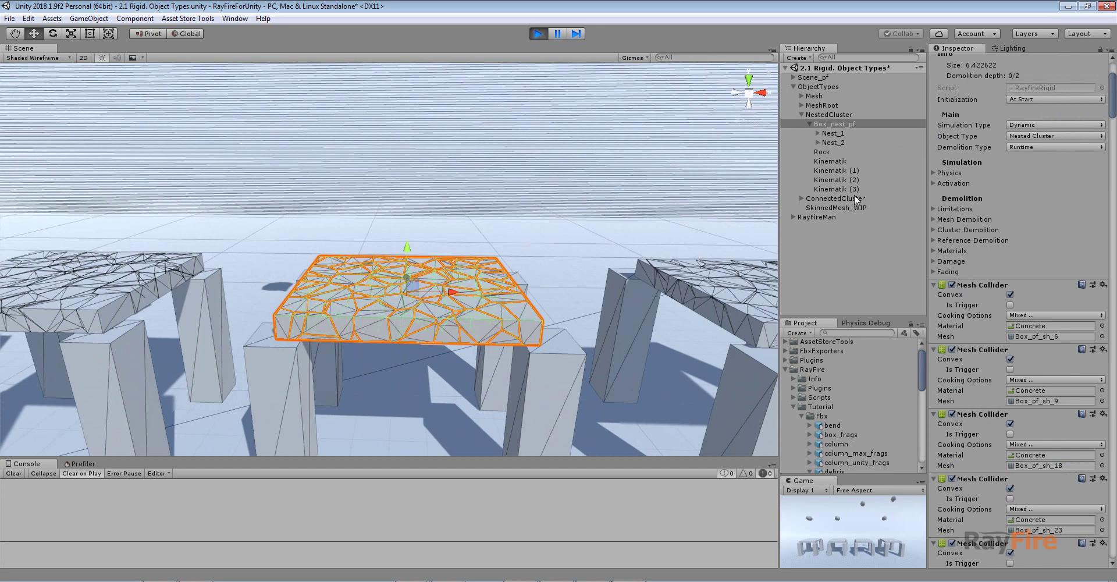
Check the components of subgroup Nest_1_1, and browse the mesh colliders on the parent Box_nest_pf for comparison
left_click(818, 133)
left_click(836, 142)
left_click(826, 142)
left_click(818, 133)
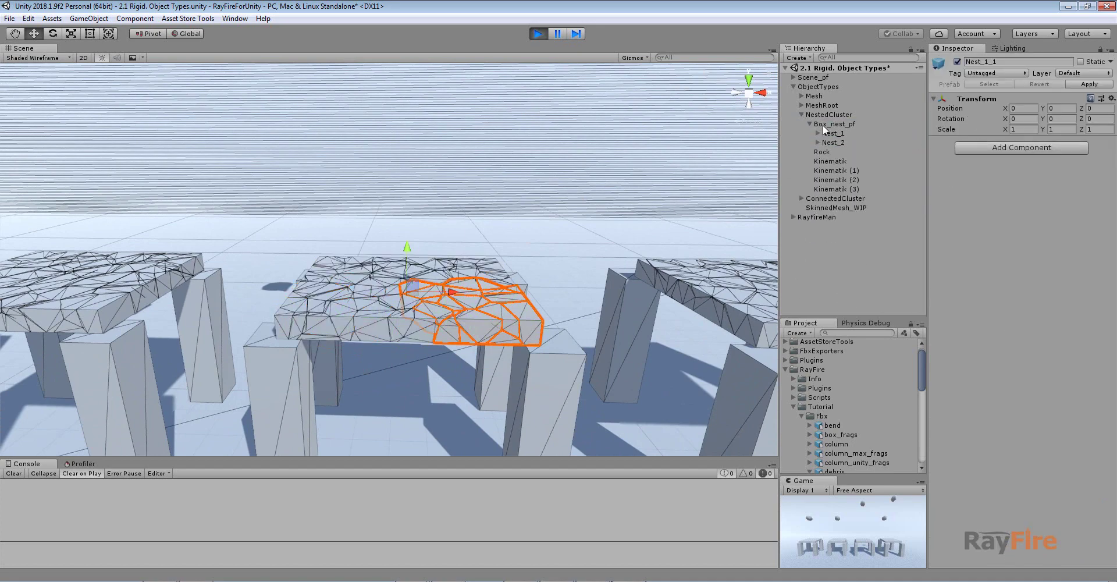
left_click(823, 124)
scroll(997, 384, "down", 10)
scroll(1007, 403, "down", 10)
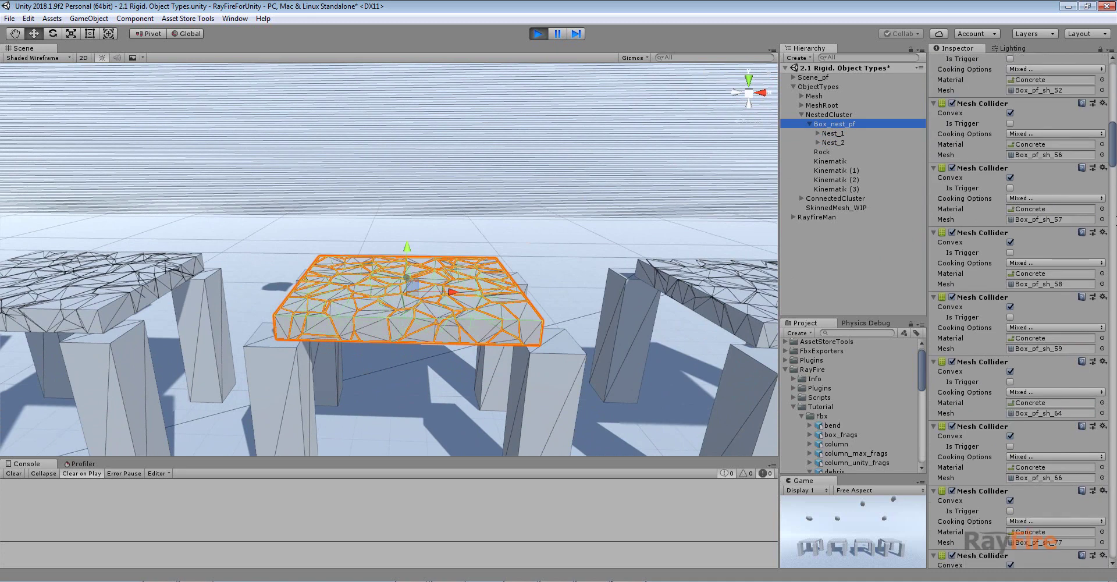
left_click_drag(1114, 161, 1091, 108)
left_click(933, 424)
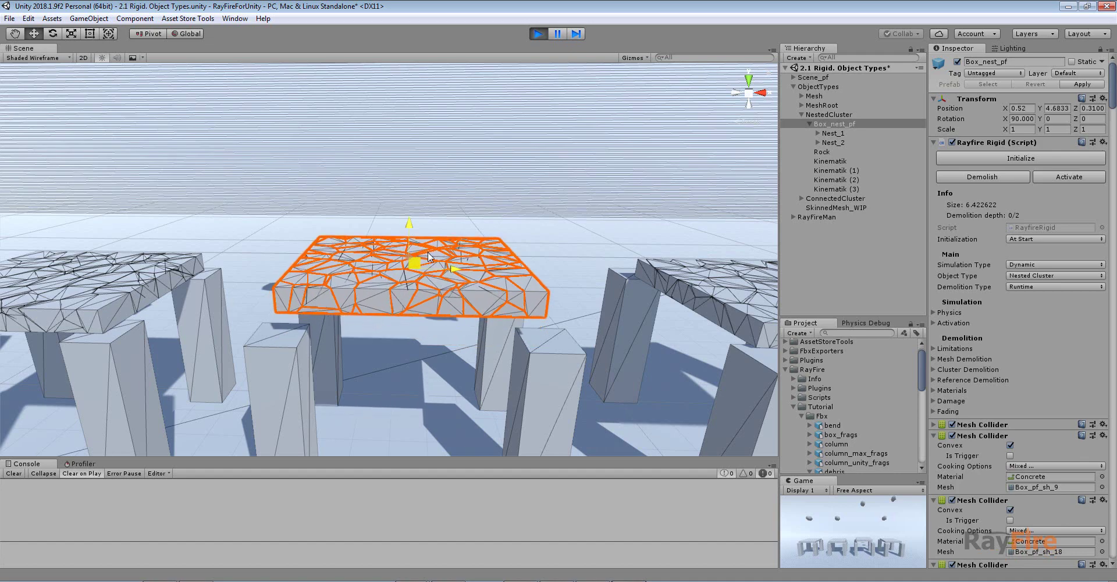
Drop the nested slab between its columns, examine how it breaks into clusters, and stop play mode
scroll(410, 352, "down", 3)
middle_click_drag(410, 351, 412, 300)
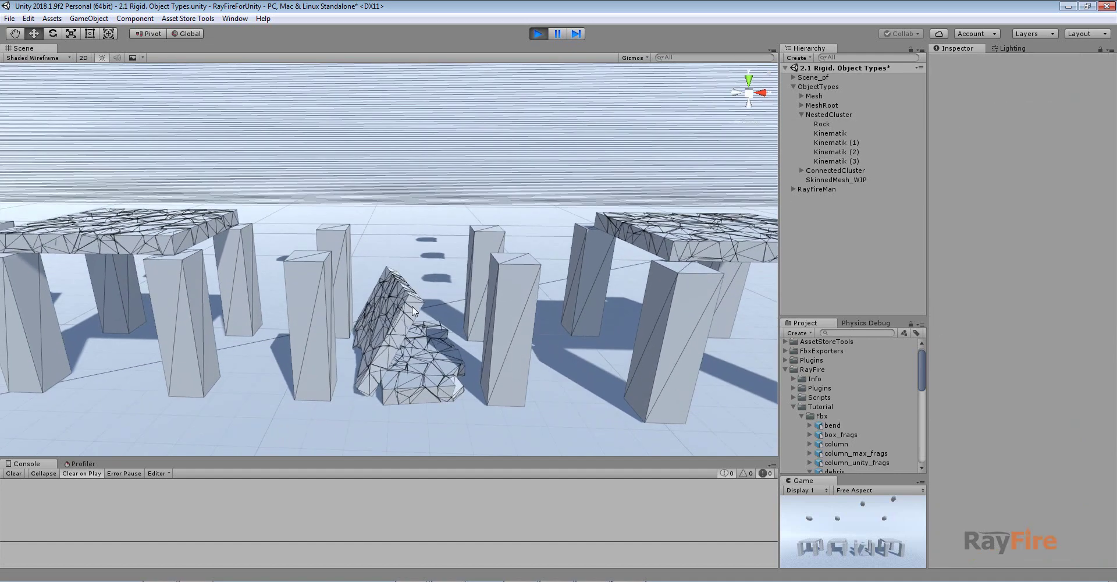
scroll(413, 306, "up", 2)
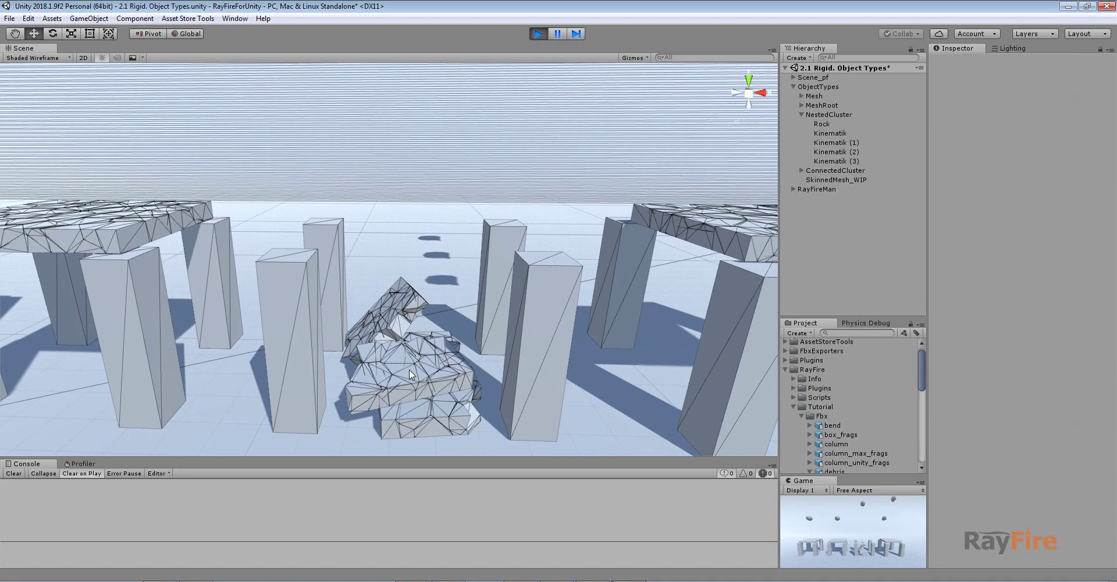
left_click_drag(415, 350, 416, 324, "alt")
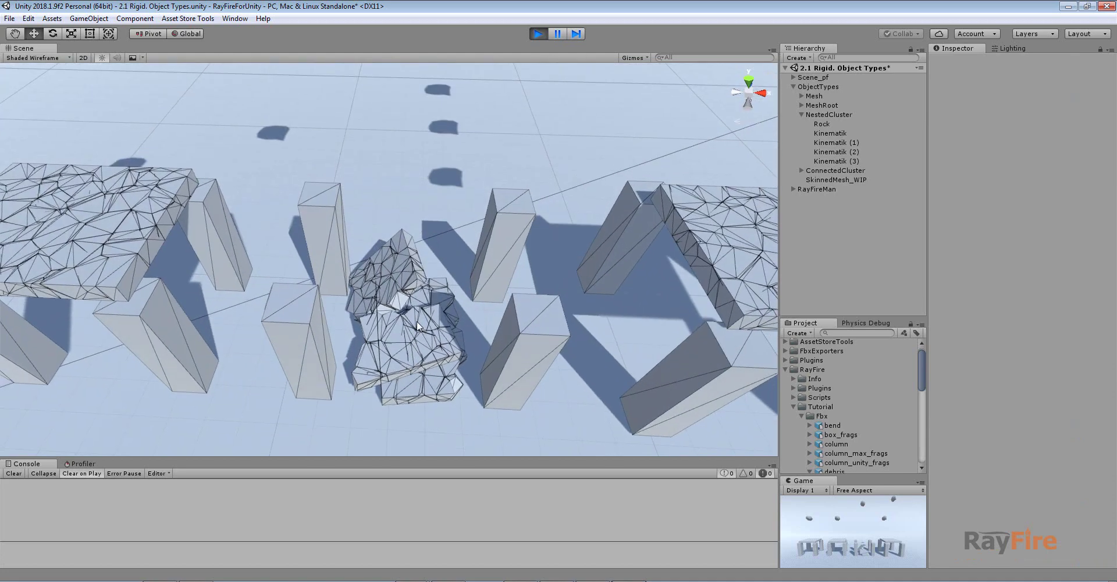
left_click(538, 33)
Expand the demolition limitations of Box_nest_pf and raise its Solidity to 2.82
left_click(439, 190)
left_click(954, 279)
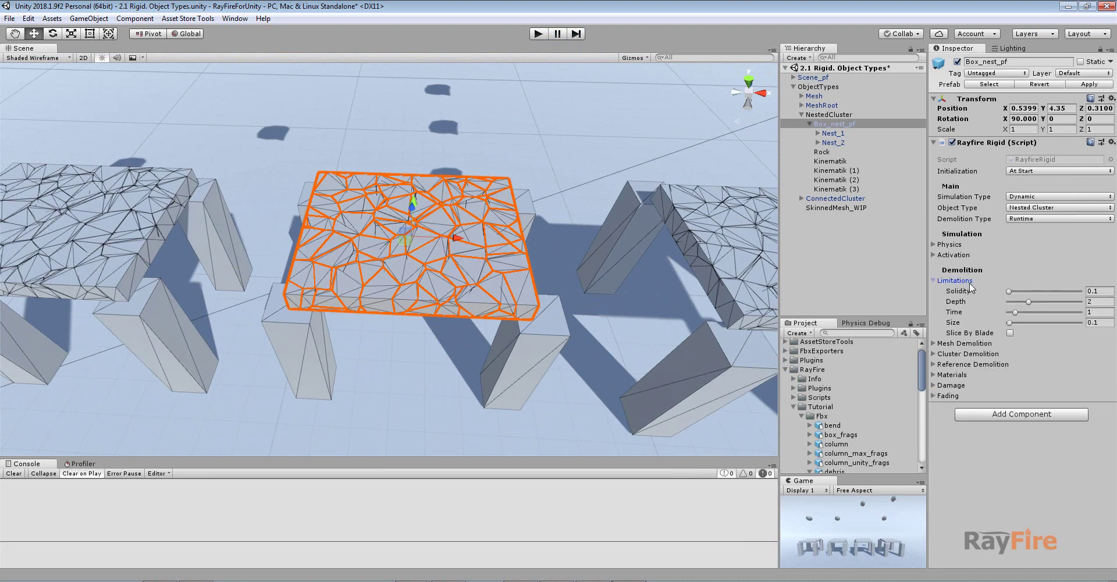
left_click(1029, 291)
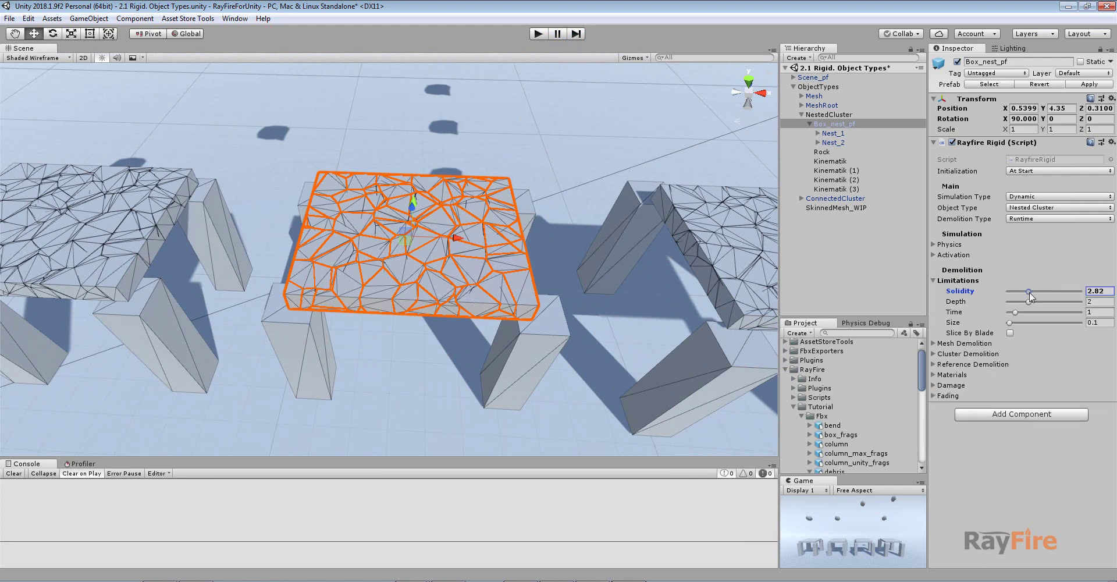
Start play mode, collapse the Transform and Rayfire Rigid components of Box_nest_pf, and review its mesh colliders and Rigidbody
left_click(538, 34)
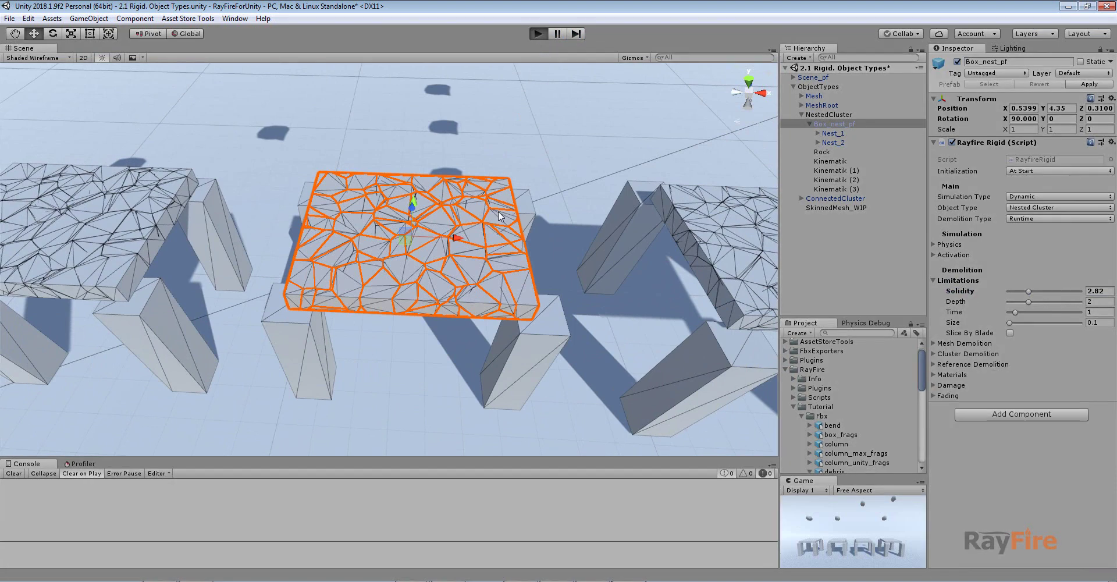
scroll(498, 211, "up", 8)
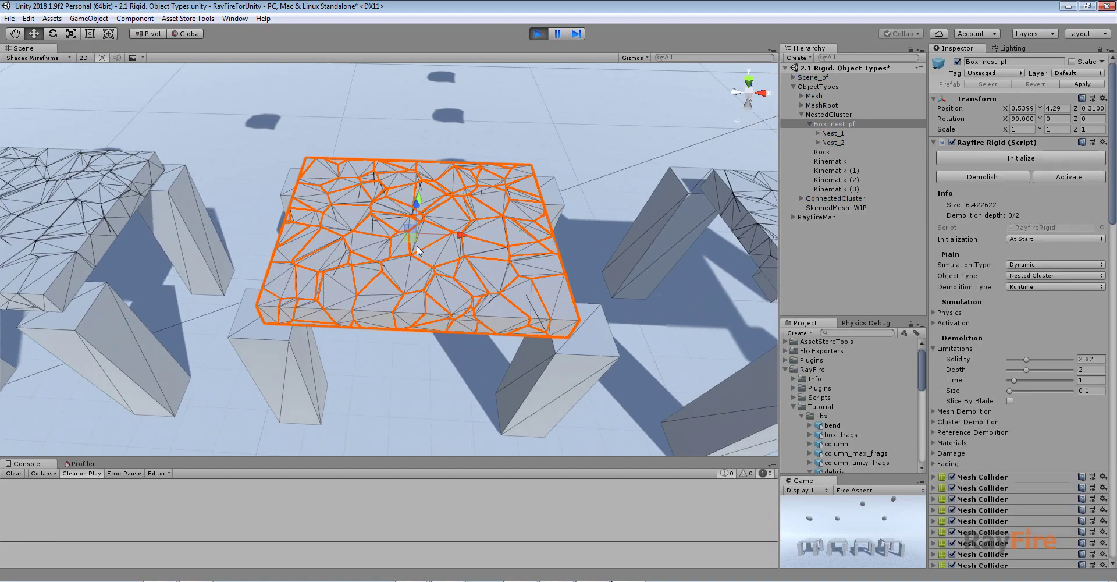
left_click_drag(498, 212, 506, 168, "alt")
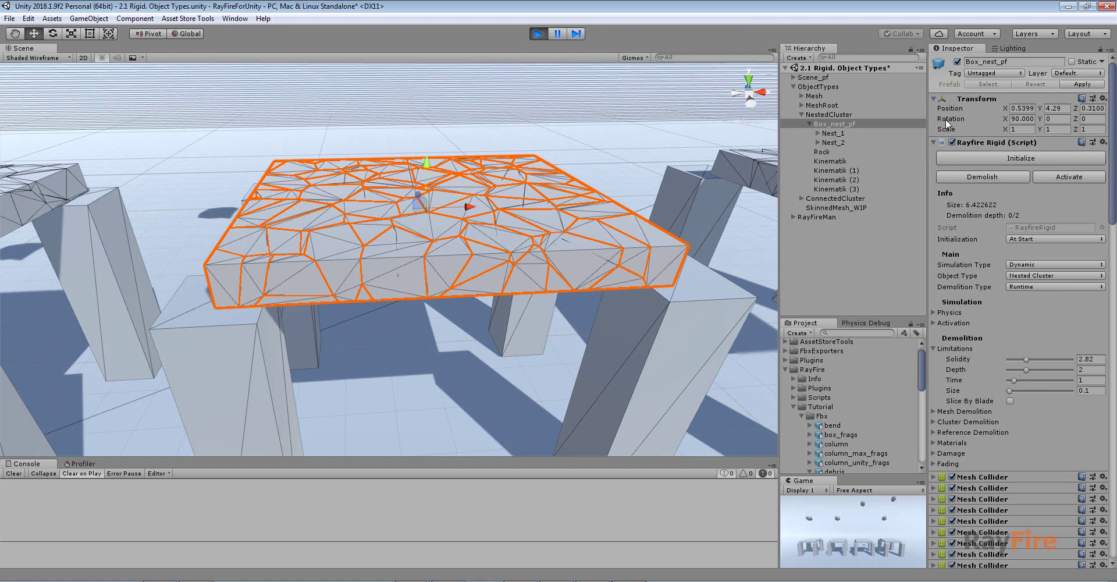
left_click(976, 99)
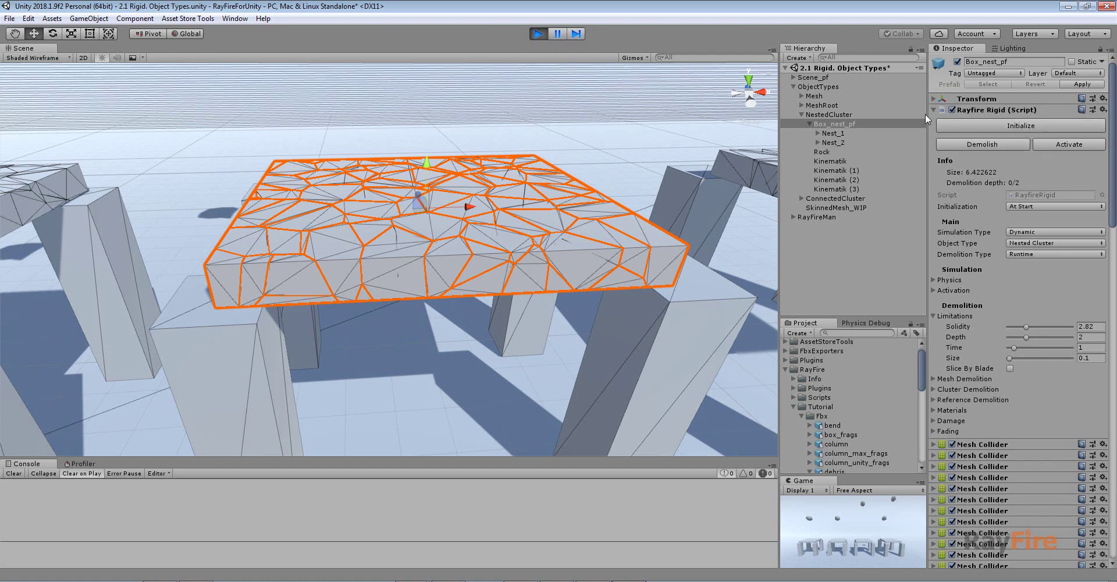
left_click(975, 109)
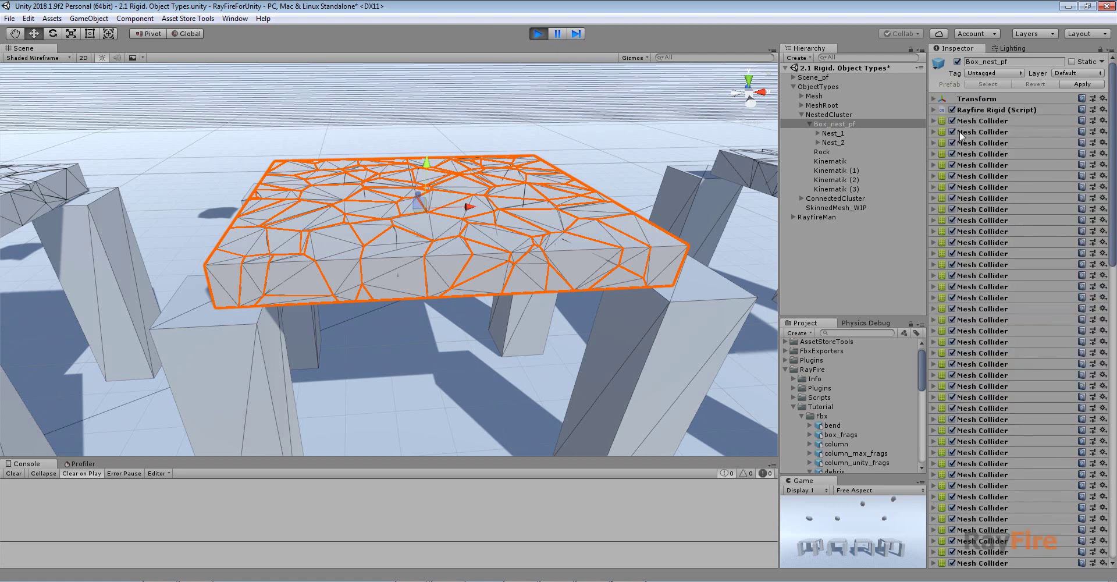
scroll(1006, 174, "down", 5)
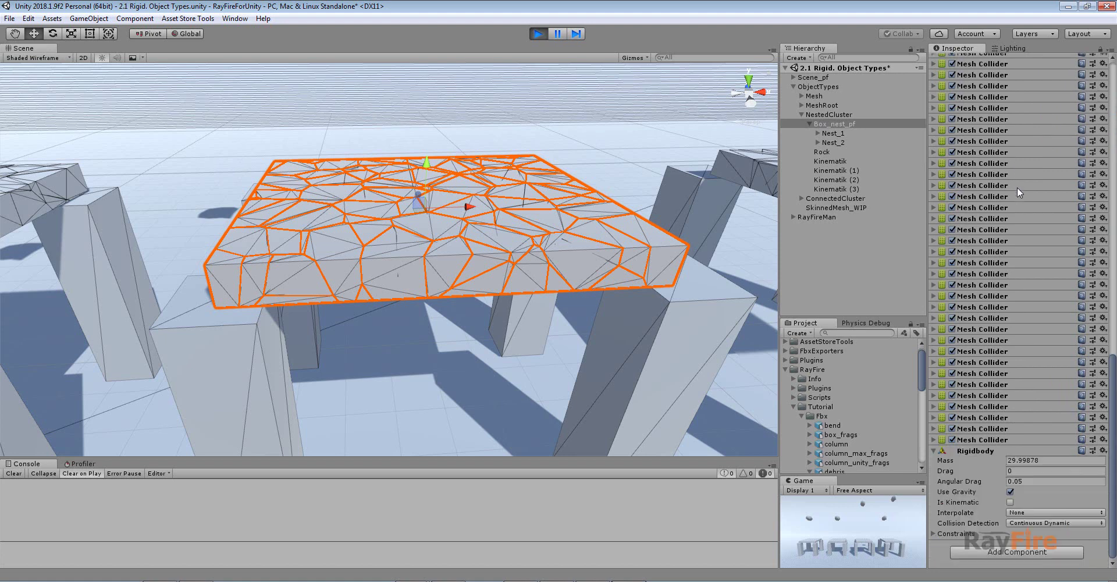
scroll(1013, 185, "up", 5)
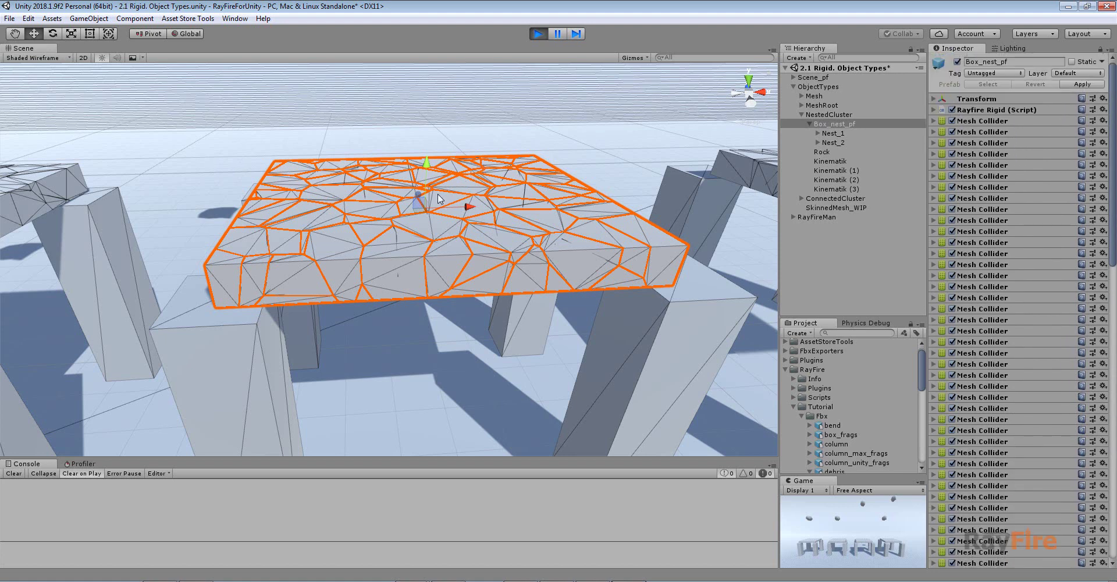
Move the slab off its columns, let it fall to the ground to test the higher solidity, and stop play mode
left_click_drag(418, 204, 379, 183)
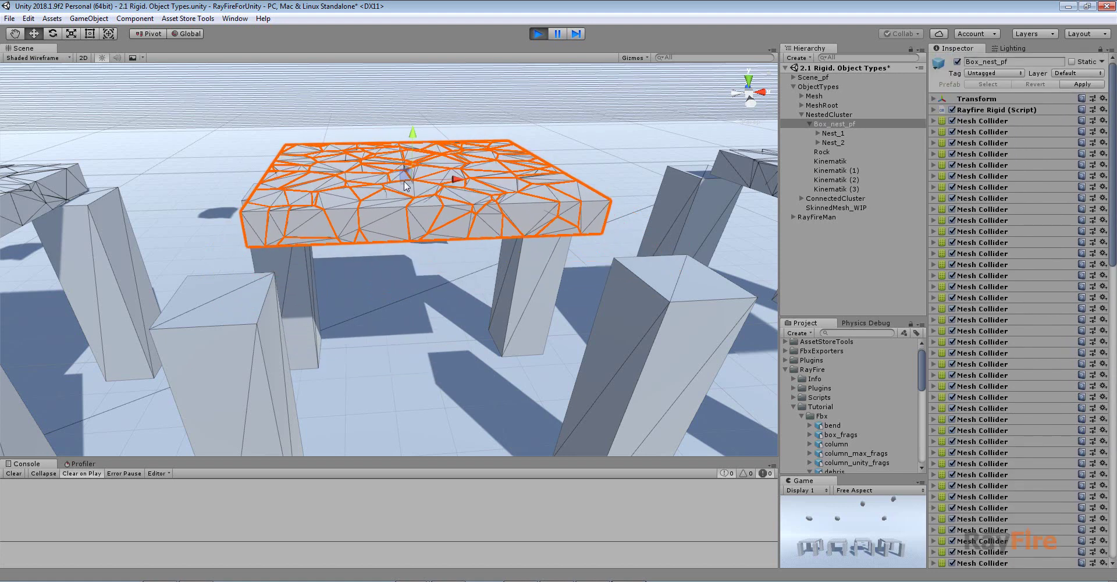
left_click_drag(542, 136, 391, 152, "alt")
left_click_drag(469, 209, 651, 230)
scroll(641, 225, "down", 2)
middle_click_drag(619, 201, 434, 90)
scroll(526, 235, "down", 2)
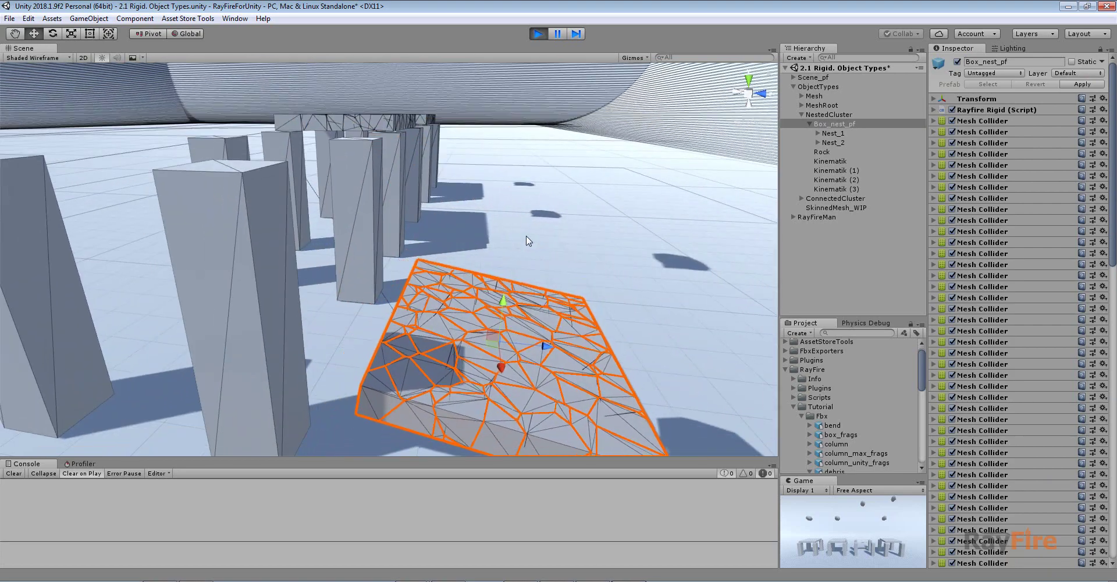
left_click_drag(406, 228, 573, 312, "alt")
left_click(538, 36)
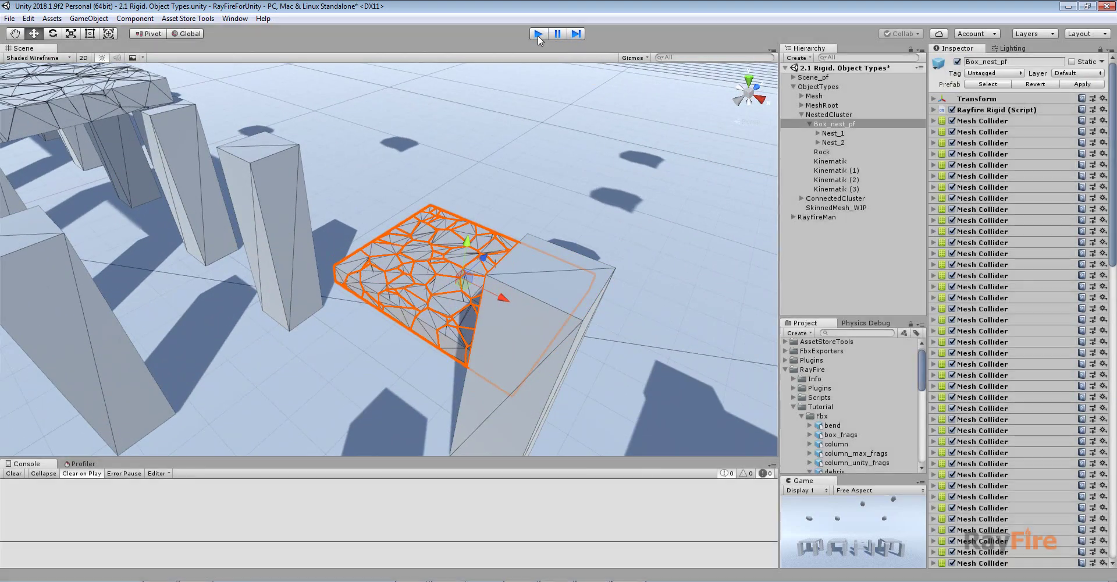
Restart play mode and lower the Solidity of Box_nest_pf to 0.18 in its Rayfire Rigid component
left_click(539, 34)
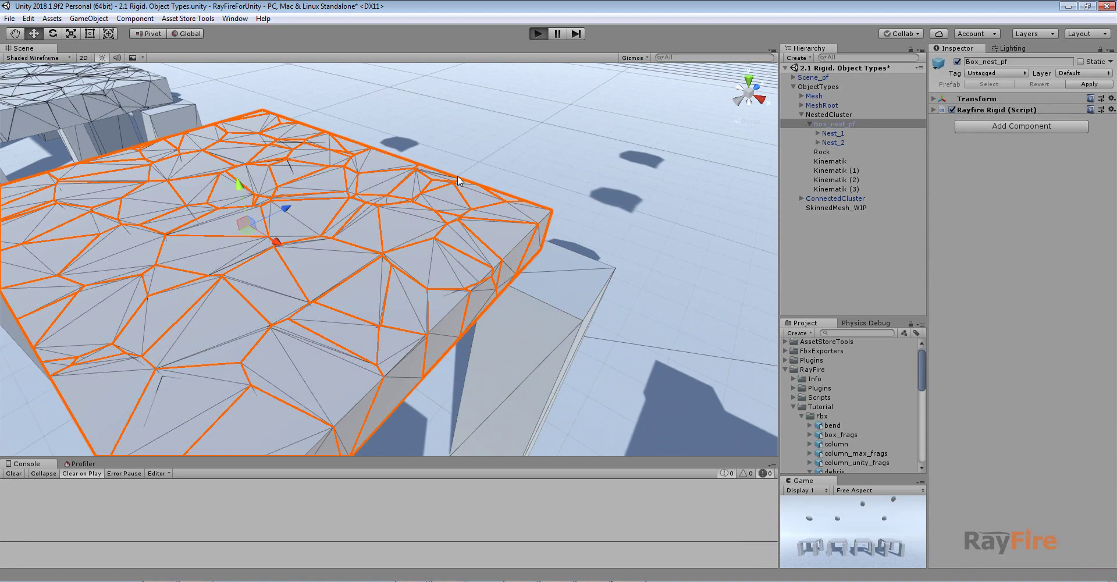
scroll(468, 184, "down", 10)
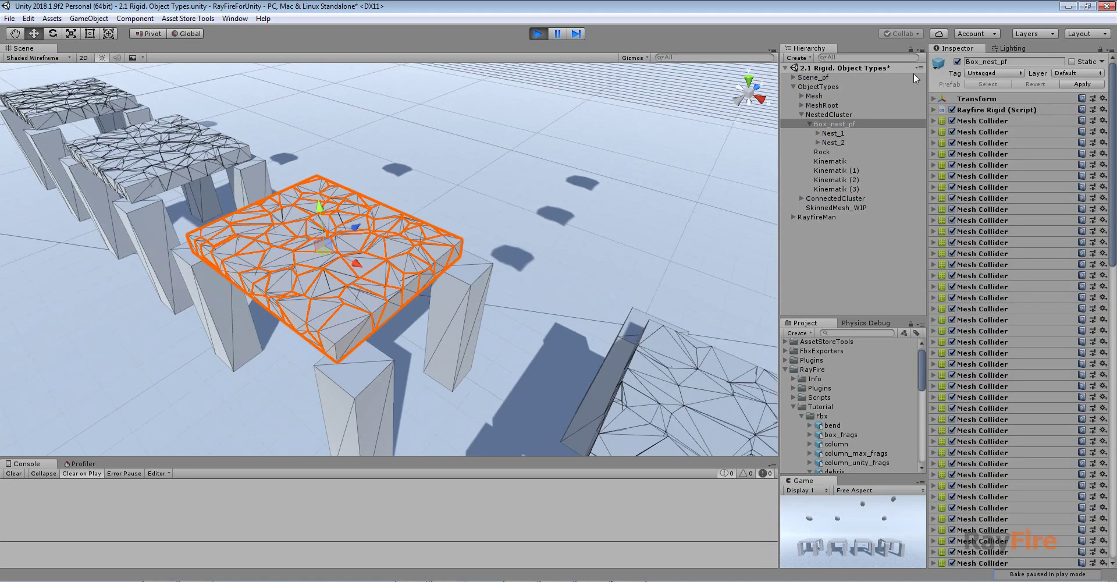
left_click(935, 109)
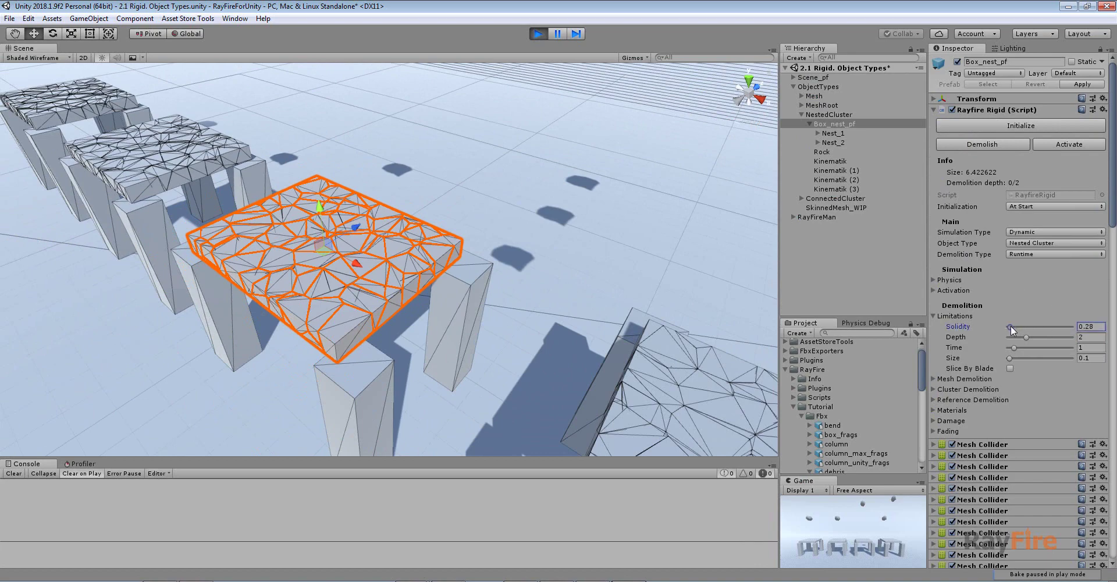
Initialize the rock above the nested cluster slab so that it falls onto the slab
left_click_drag(495, 201, 504, 125, "alt")
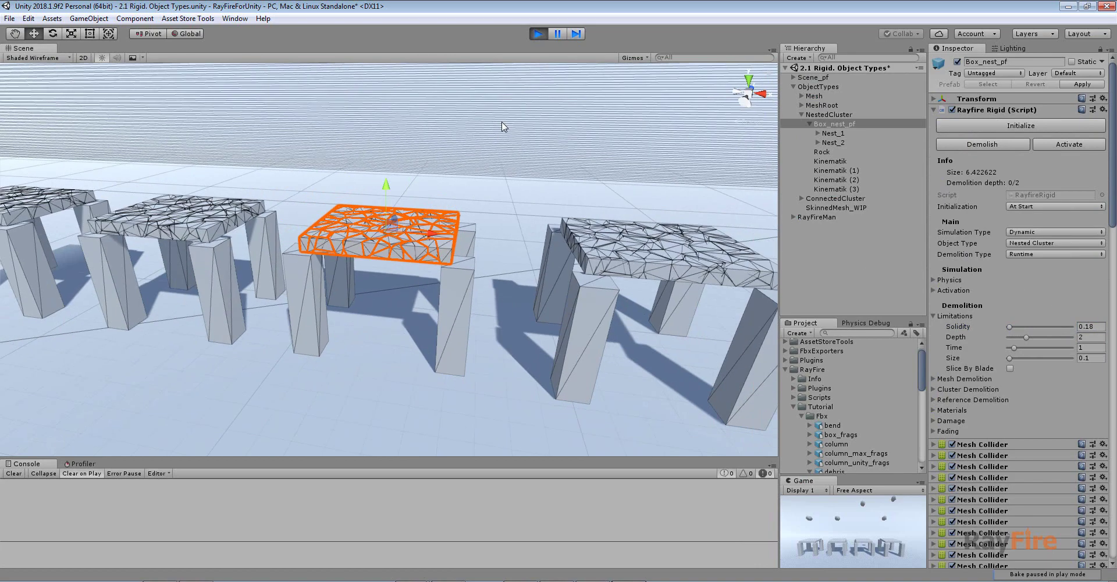
middle_click_drag(504, 124, 539, 229)
scroll(539, 229, "down", 1)
left_click(425, 78)
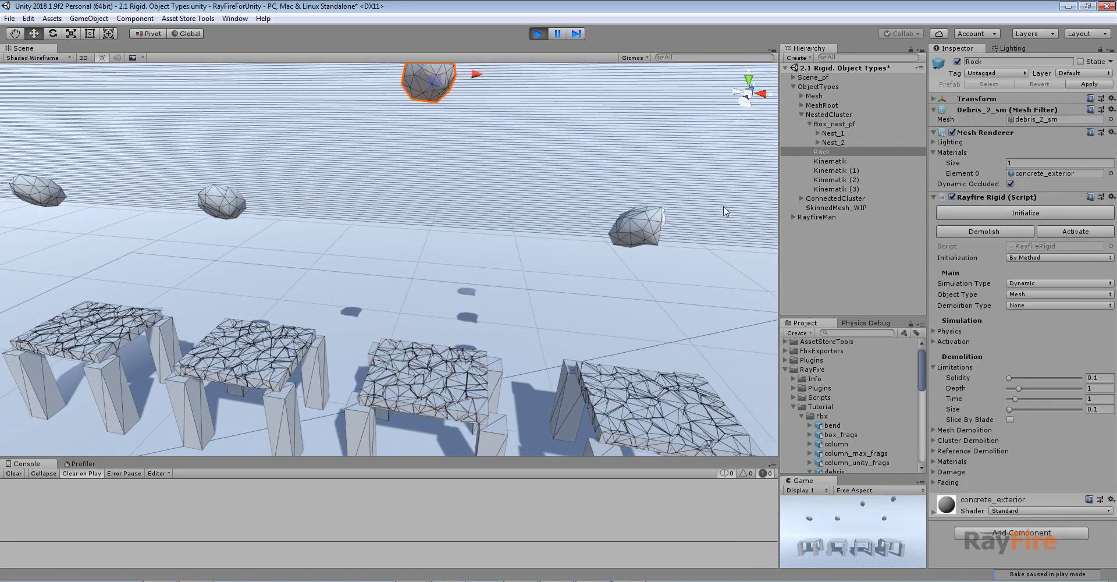
left_click(975, 215)
middle_click_drag(577, 302, 547, 244)
scroll(562, 220, "up", 3)
left_click(493, 293)
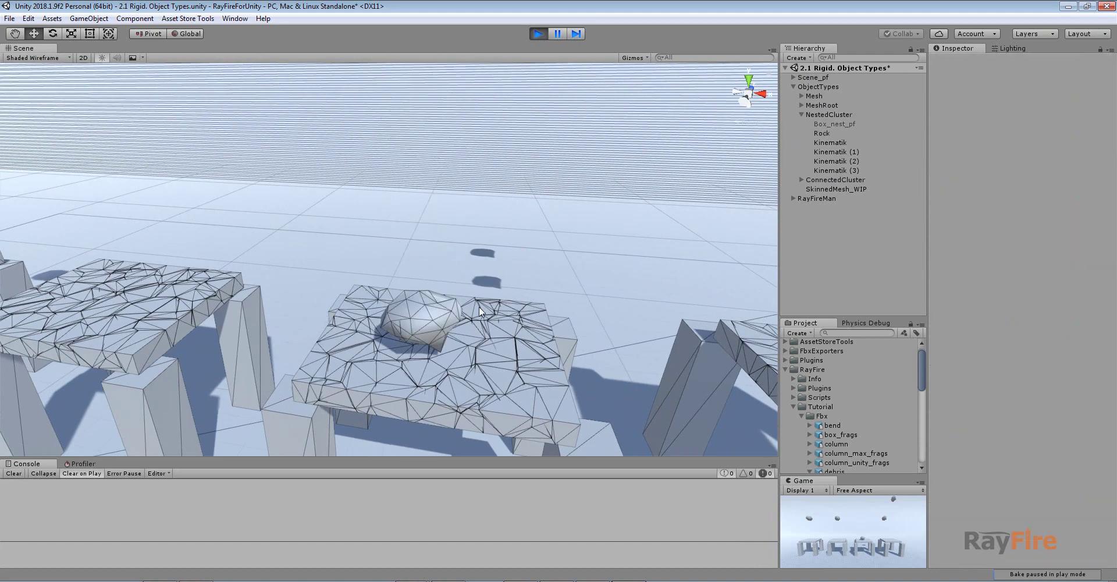
Pause the simulation after the rock's impact and inspect the two detached halves, Nest_2 and Nest_1
left_click(536, 309)
left_click(379, 315)
middle_click_drag(486, 320, 458, 205)
left_click_drag(454, 202, 515, 276, "alt")
scroll(519, 282, "up", 3)
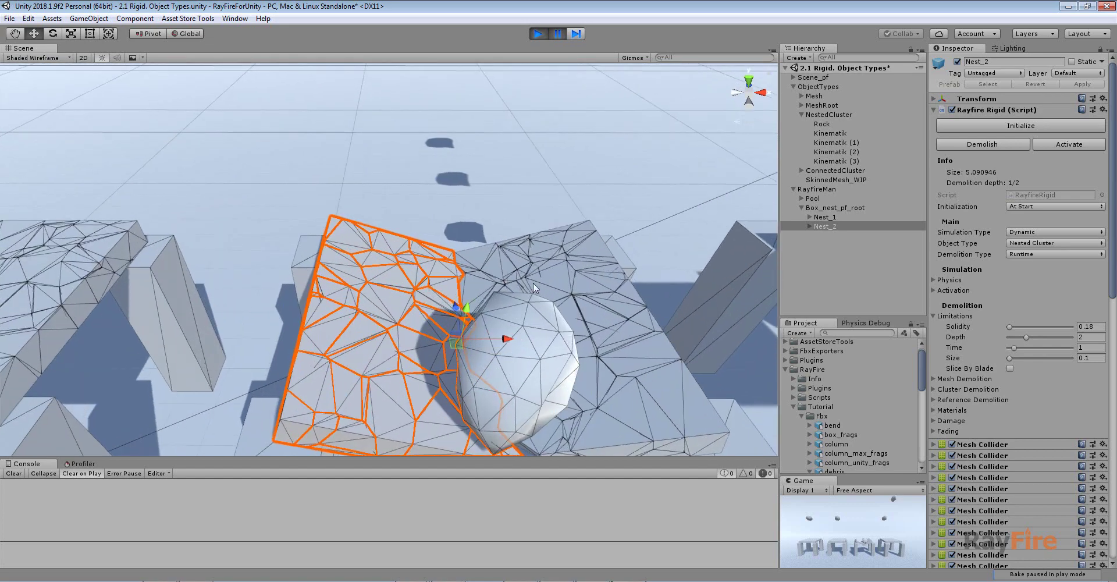
left_click(572, 270)
left_click(393, 281)
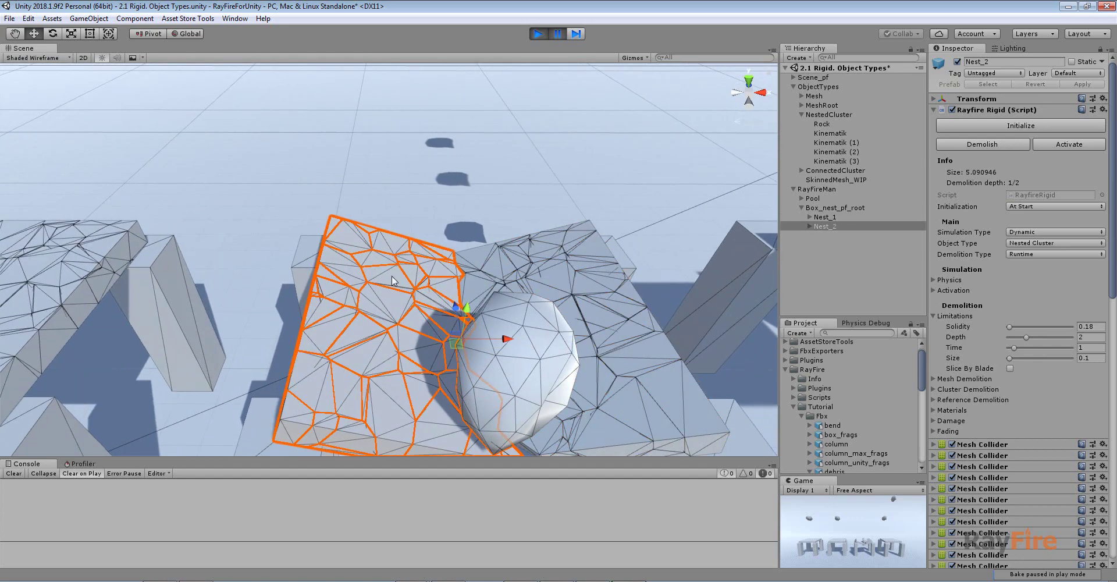
left_click(546, 272)
middle_click_drag(554, 271, 526, 175)
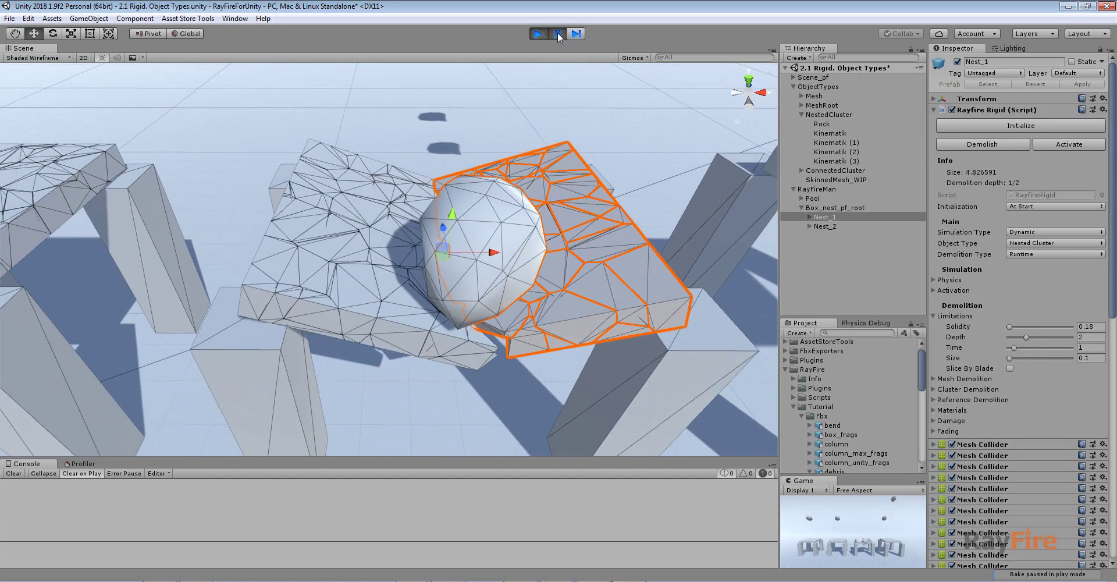
Resume the simulation until the halves break further, pause again, and inspect the smaller clusters Nest_1_1 and Nest_1_2
left_click(558, 33)
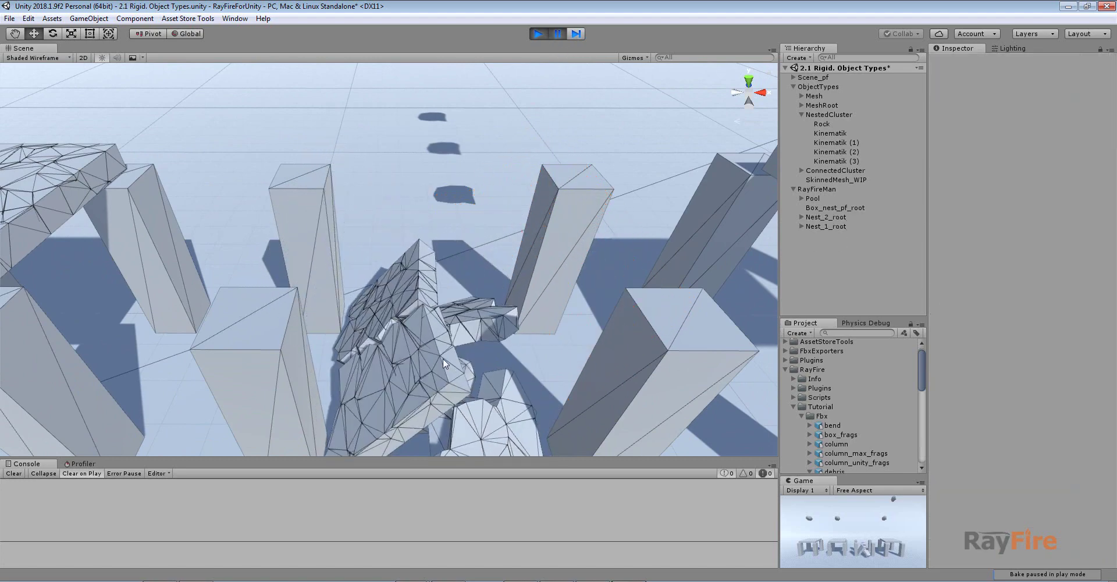
middle_click_drag(447, 361, 425, 256)
left_click(459, 320)
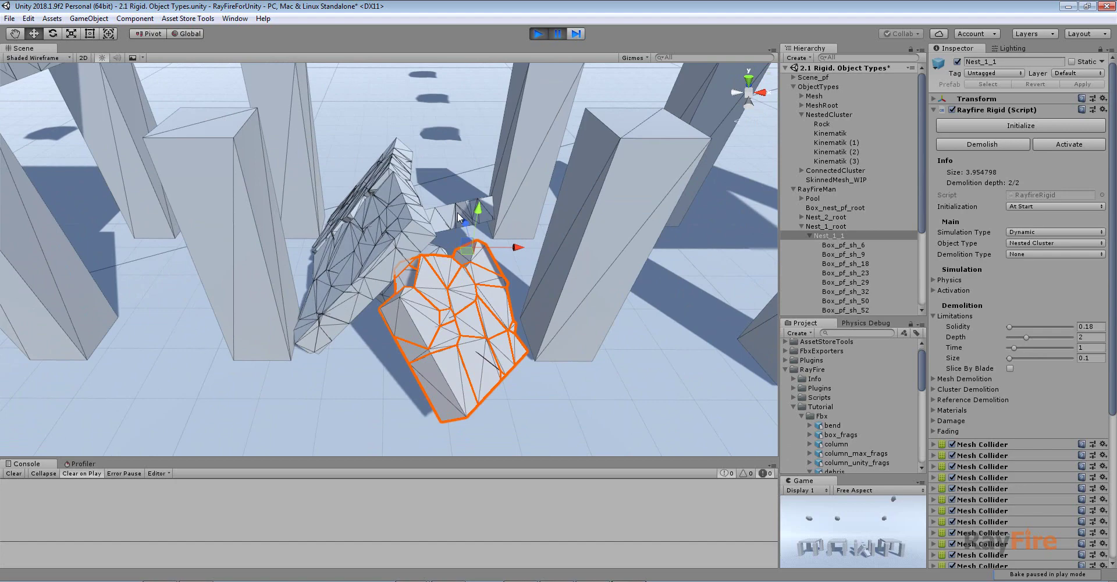
left_click(457, 213)
middle_click_drag(457, 213, 401, 288)
left_click_drag(402, 289, 537, 84, "alt")
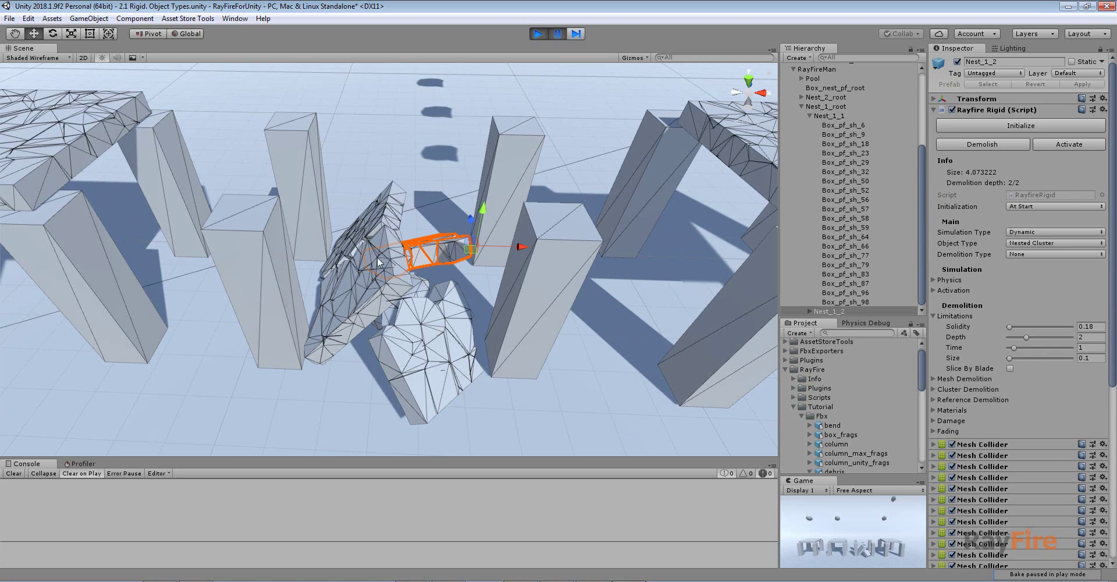
left_click_drag(389, 275, 406, 252, "alt")
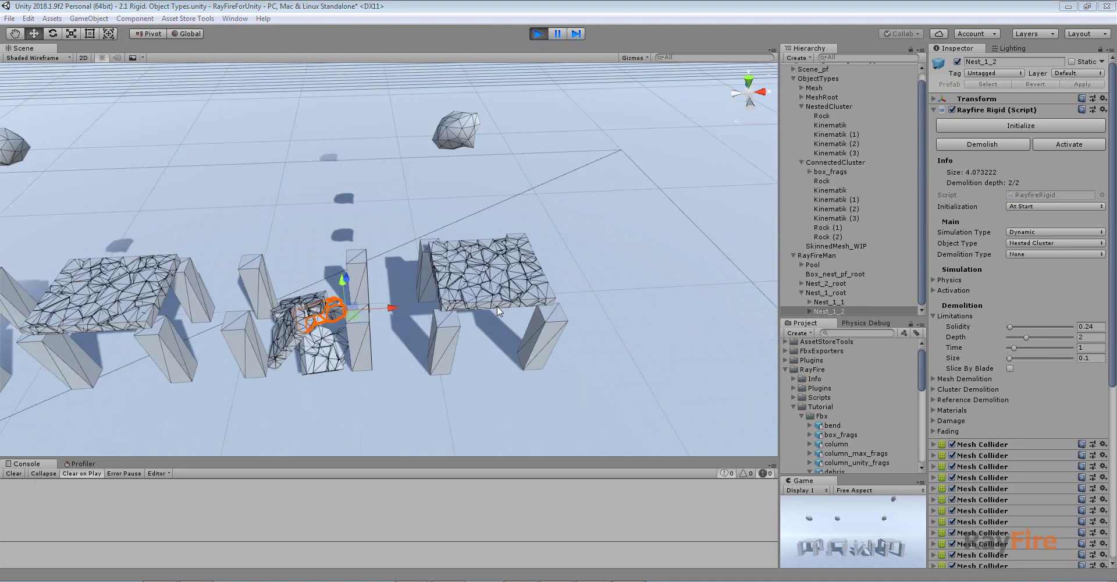
Select the box_frags slab of the connected cluster, stop play mode, and frame the slab in the scene
left_click(481, 286)
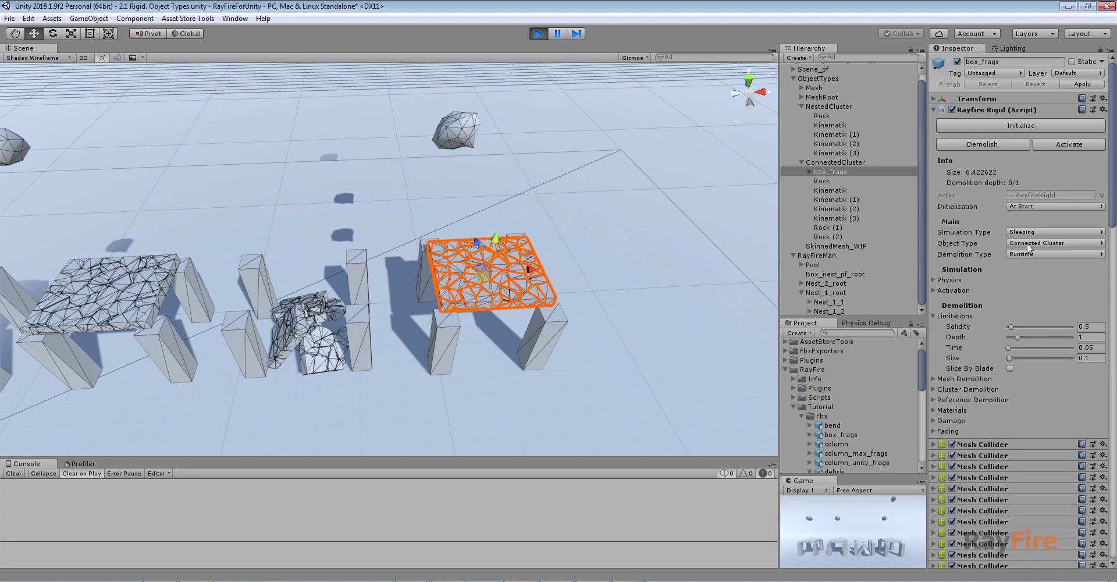
left_click(537, 33)
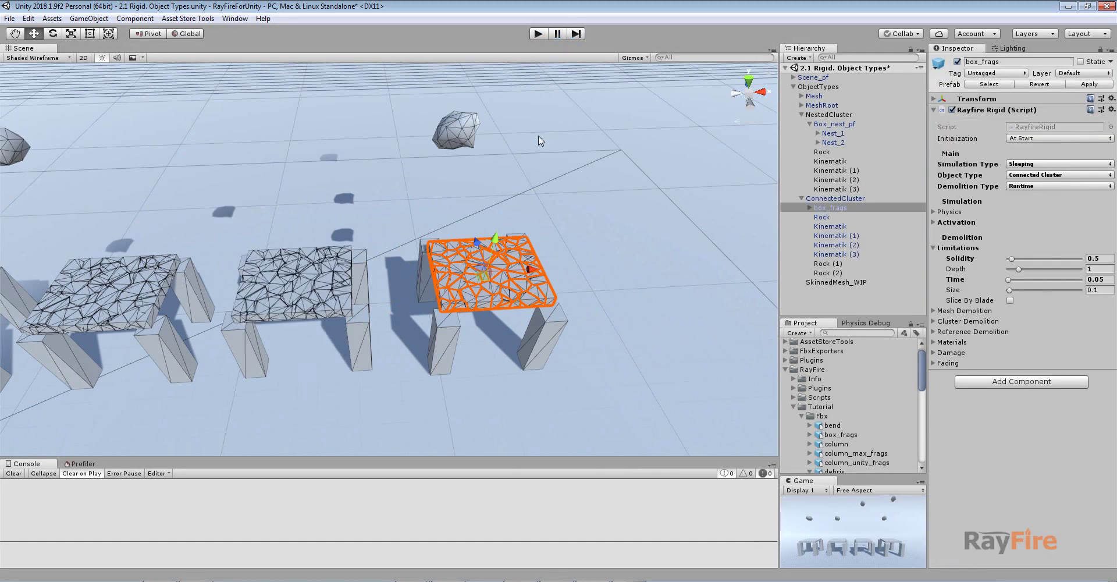
key("f")
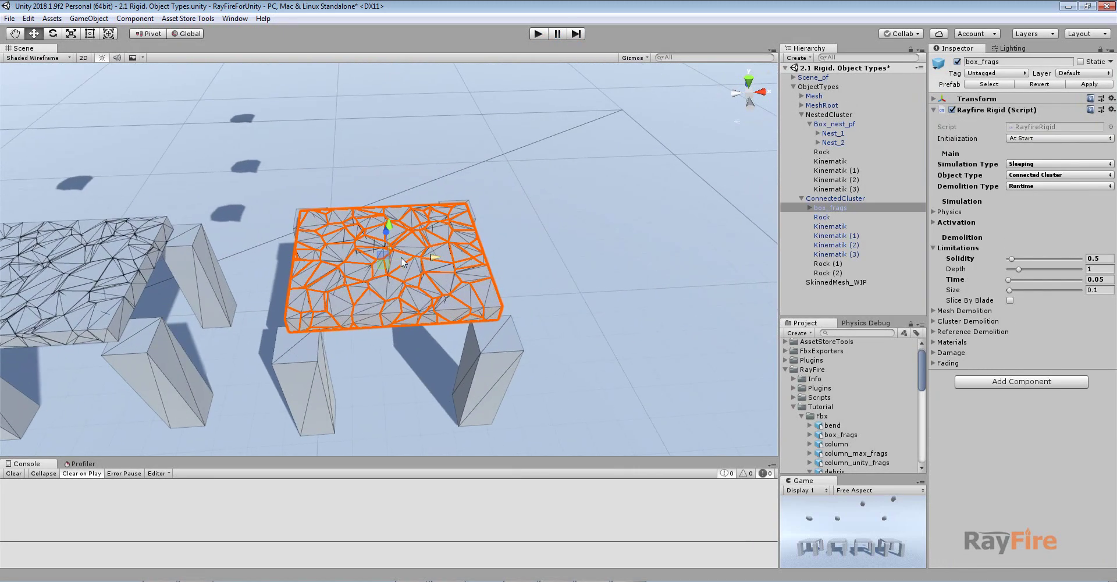
middle_click_drag(315, 238, 332, 211)
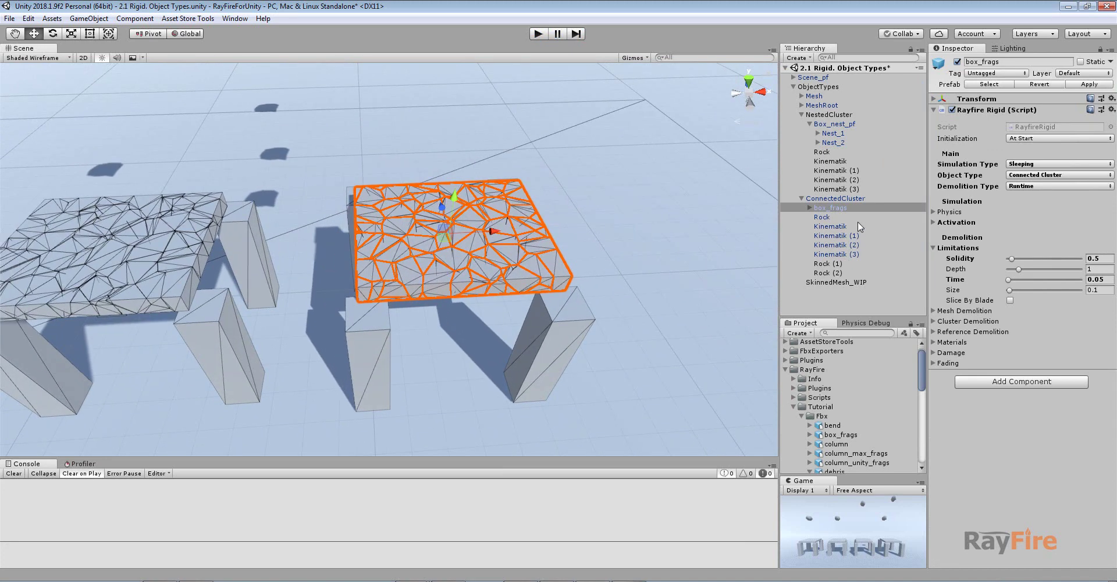
Run play mode to review the Rayfire Rigid settings and mesh colliders of box_frags, and stop it
left_click(538, 34)
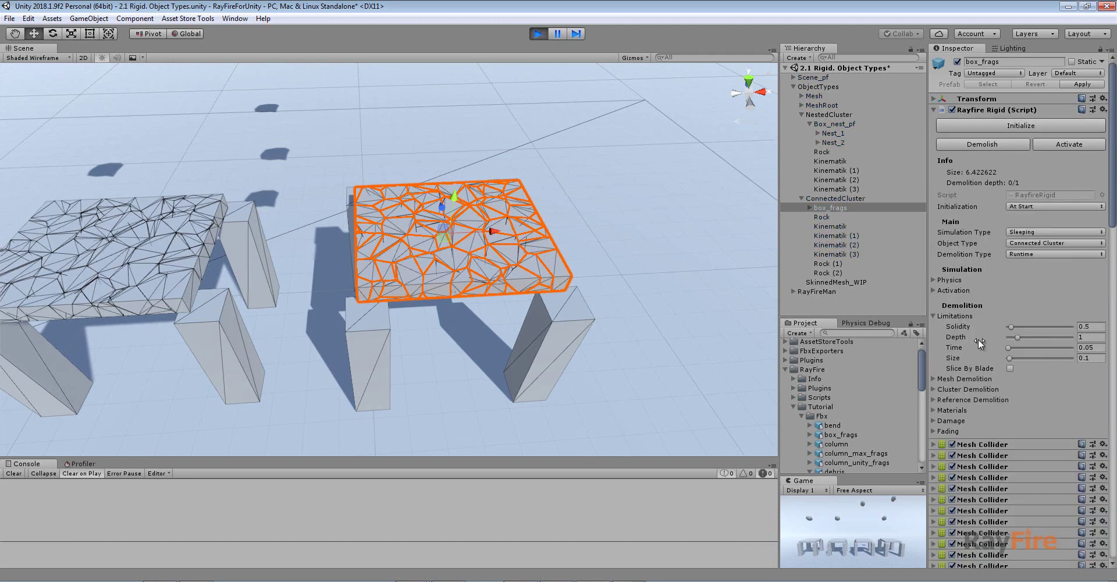
scroll(993, 452, "down", 5)
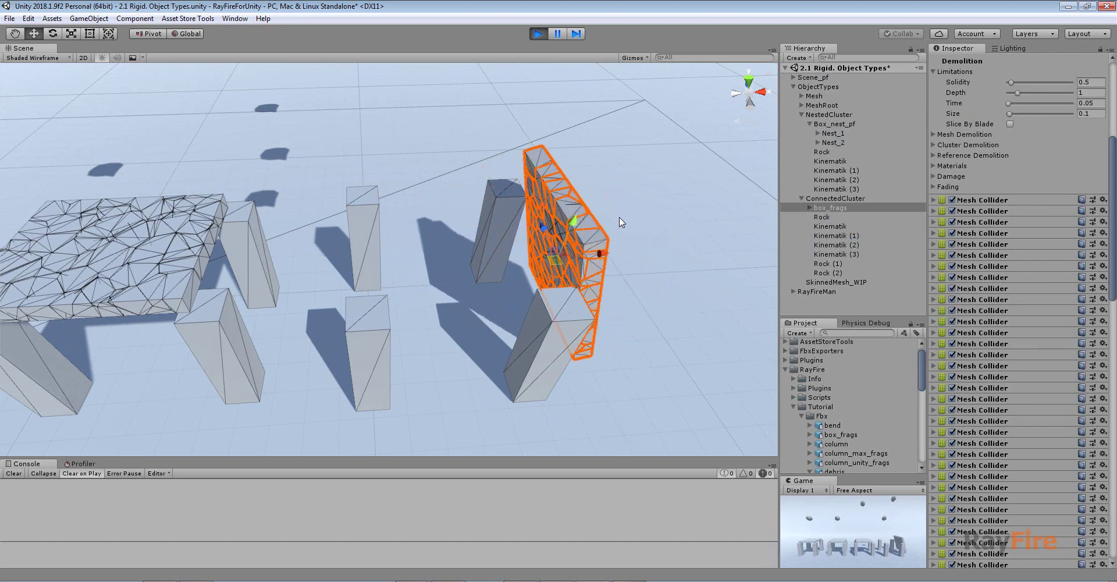
left_click(539, 34)
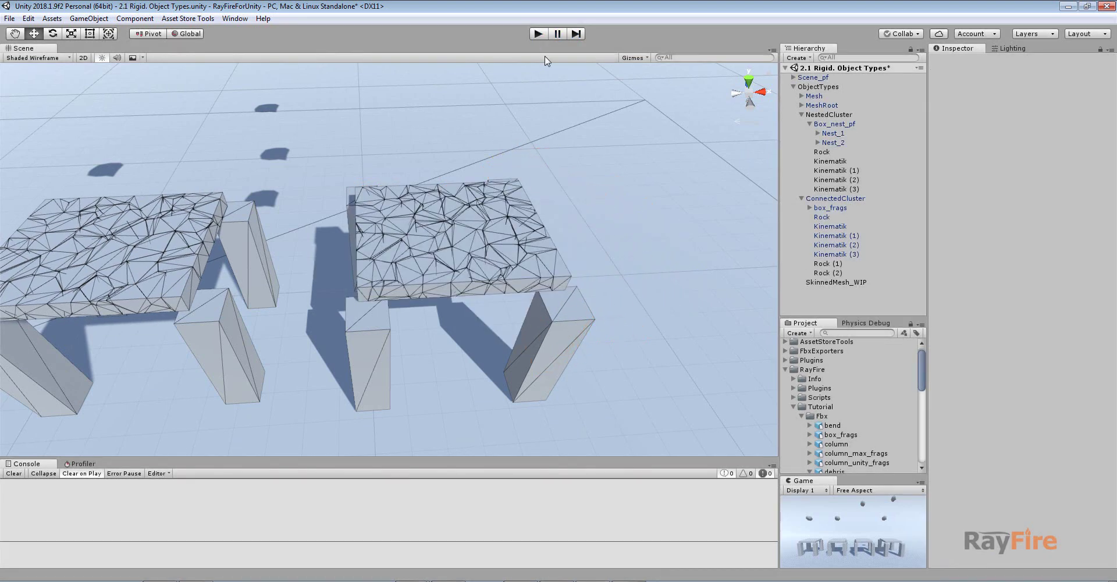
Examine how Box_nest_pf is grouped into Nest_1 and Nest_2 for comparison with box_frags, and collapse its hierarchy
left_click(471, 219)
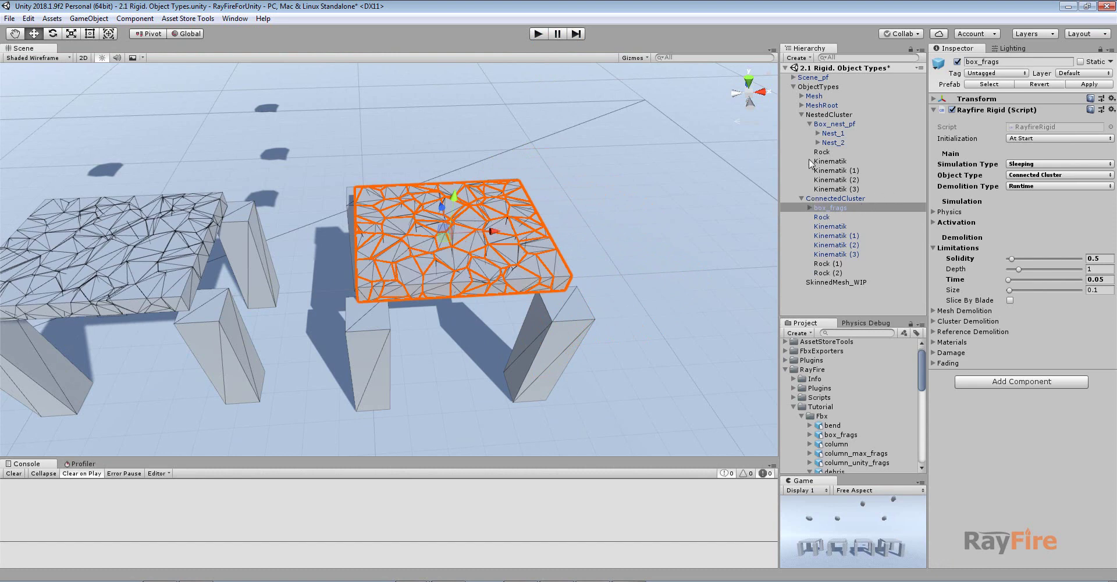
left_click(824, 126)
left_click(832, 135)
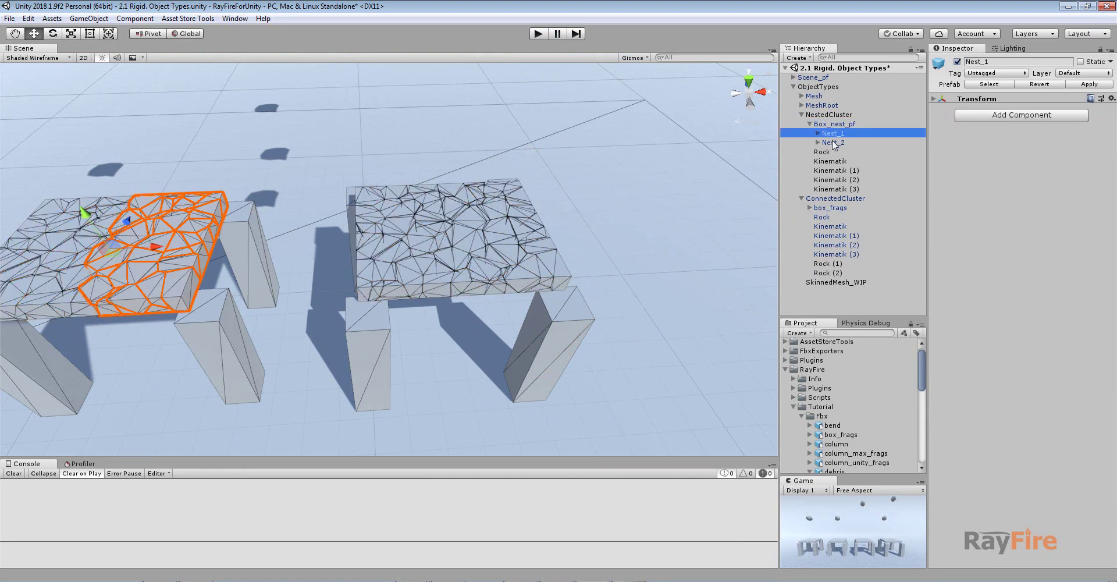
left_click(834, 144)
left_click(833, 135)
left_click(833, 143)
left_click(809, 124)
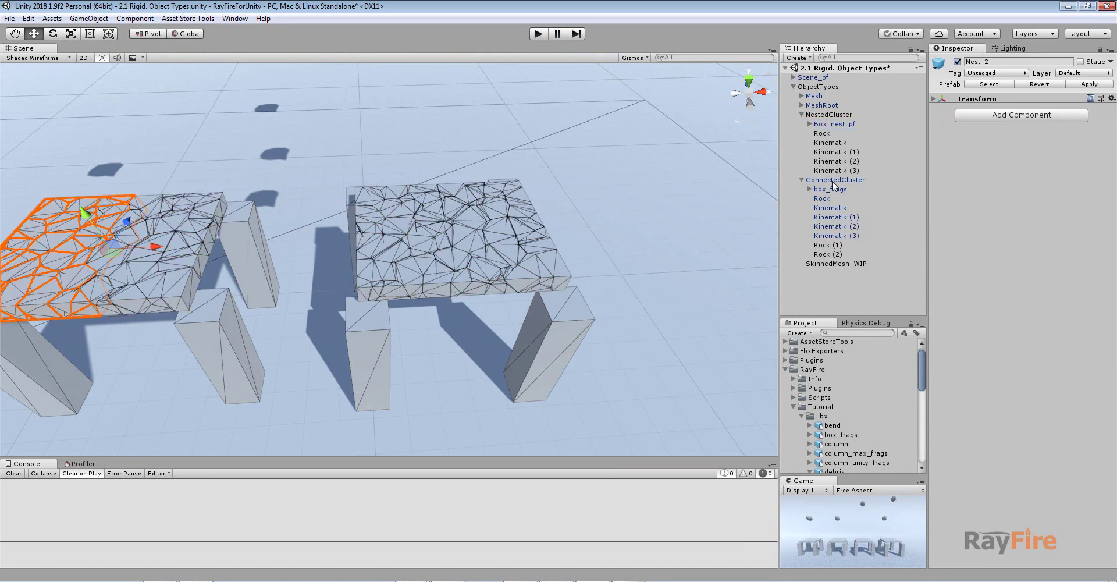
Expand box_frags under ConnectedCluster, review its flat list of fragments starting at Box_pf_sh_1, and collapse it
left_click(832, 182)
left_click(809, 189)
left_click(843, 198)
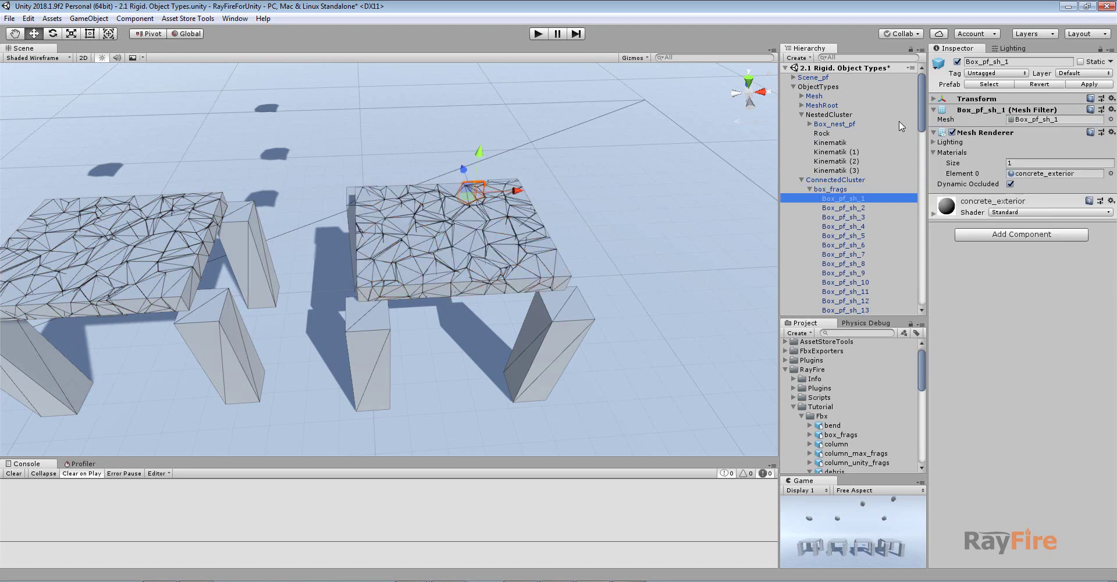
mouse_move(919, 100)
left_mouse_down()
mouse_move(909, 271)
mouse_move(916, 114)
left_mouse_up()
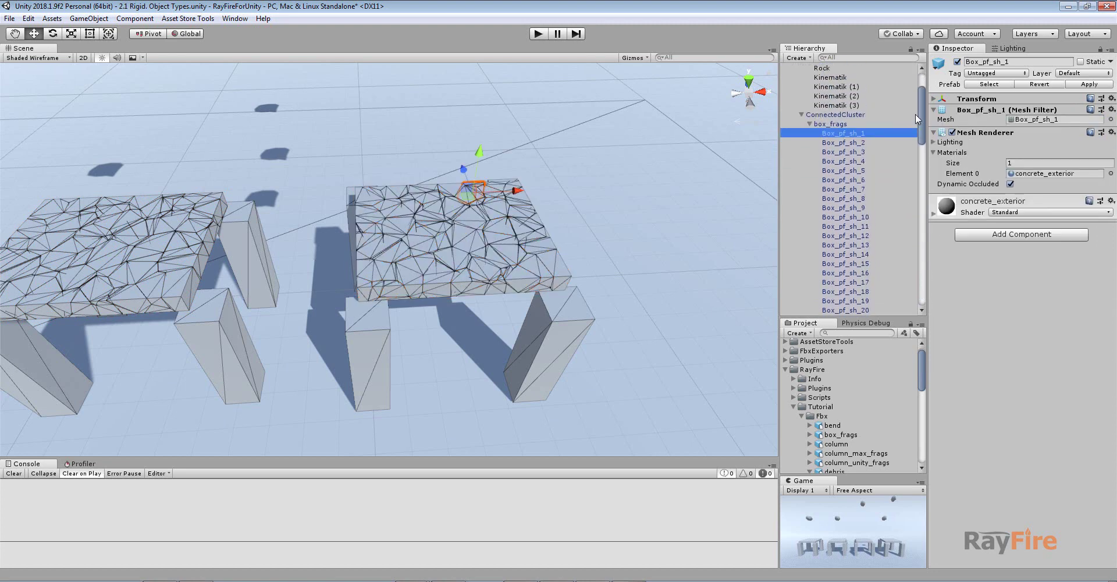
key("Down")
key("Down")
key("Down")
left_click(842, 133)
left_click(810, 124)
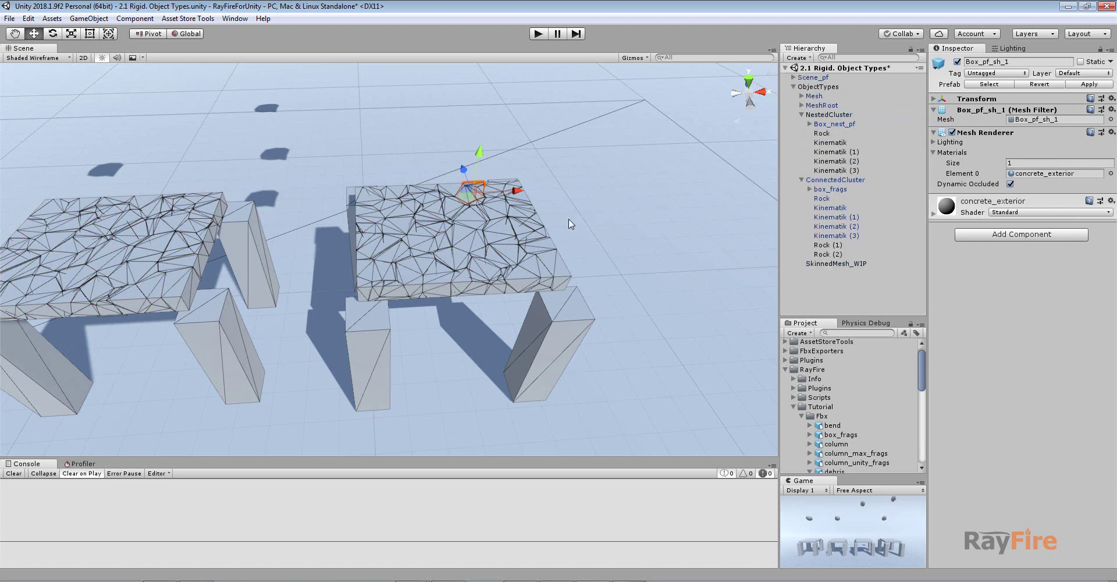
Select the box_frags slab and start play mode with the simulation paused
scroll(570, 224, "down", 4)
left_click(421, 250)
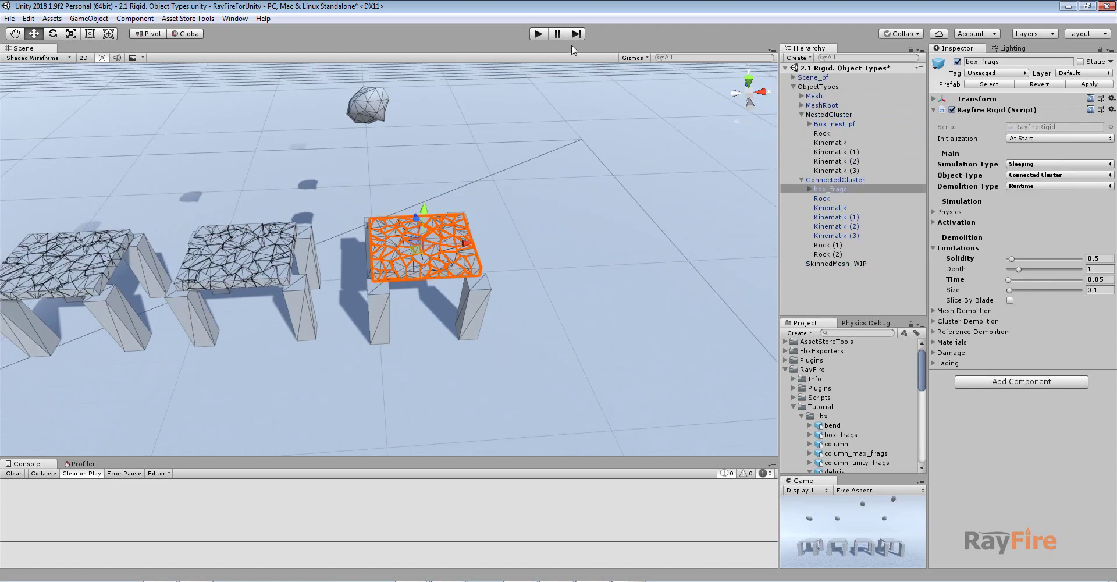
left_click(541, 34)
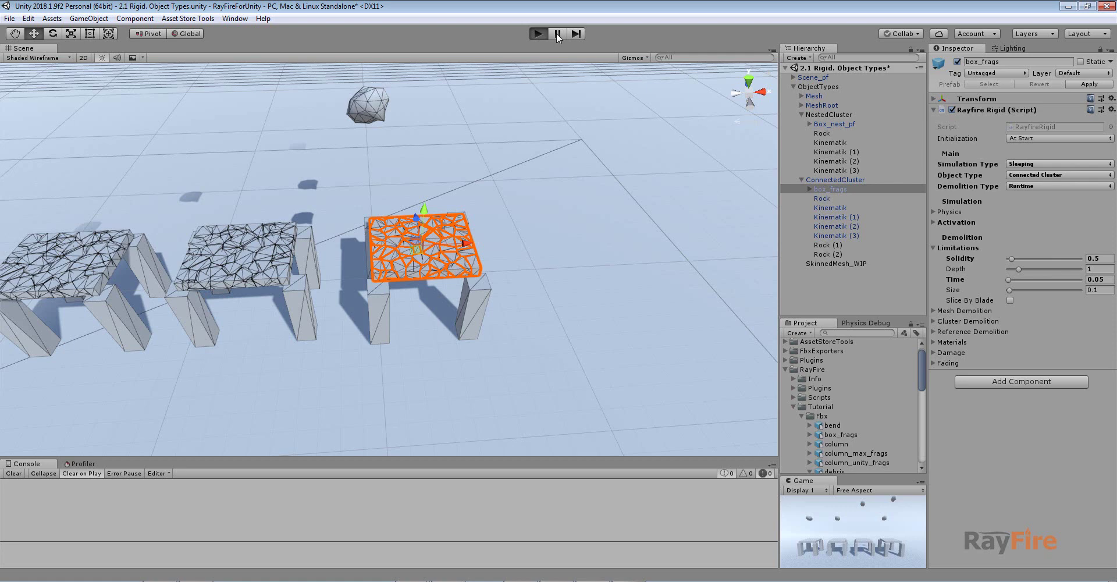
left_click(557, 33)
Select Rock, Rock (1) and Rock (2) above the connected slab, initialize them together, and let them start falling
middle_click_drag(520, 153, 428, 294)
scroll(427, 293, "down", 2)
left_click(402, 283)
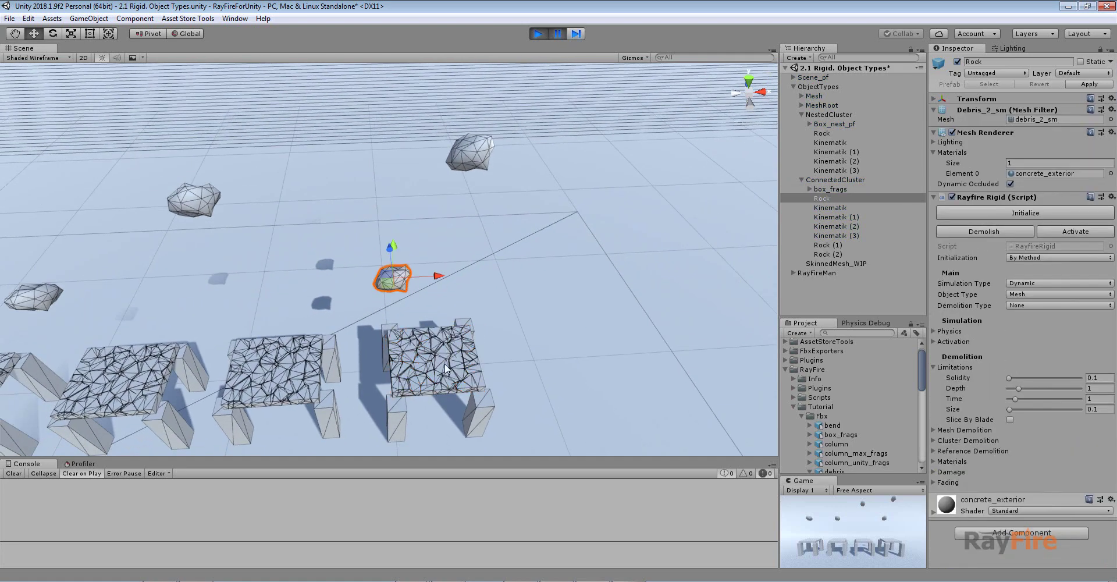
left_click(470, 145, "shift")
scroll(470, 145, "down", 5)
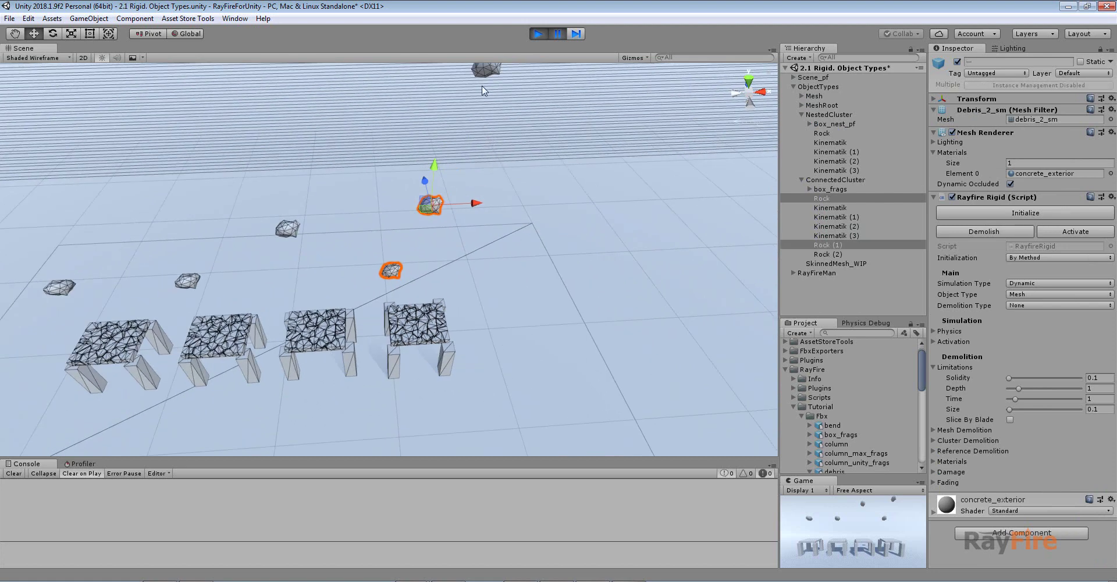
left_click(485, 72, "shift")
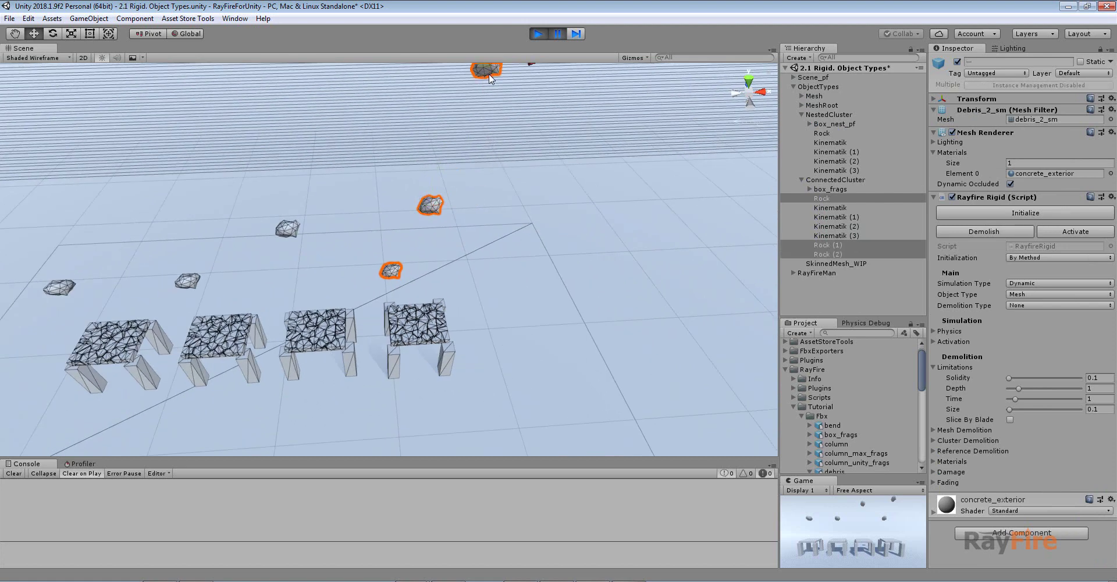
left_click(1026, 213)
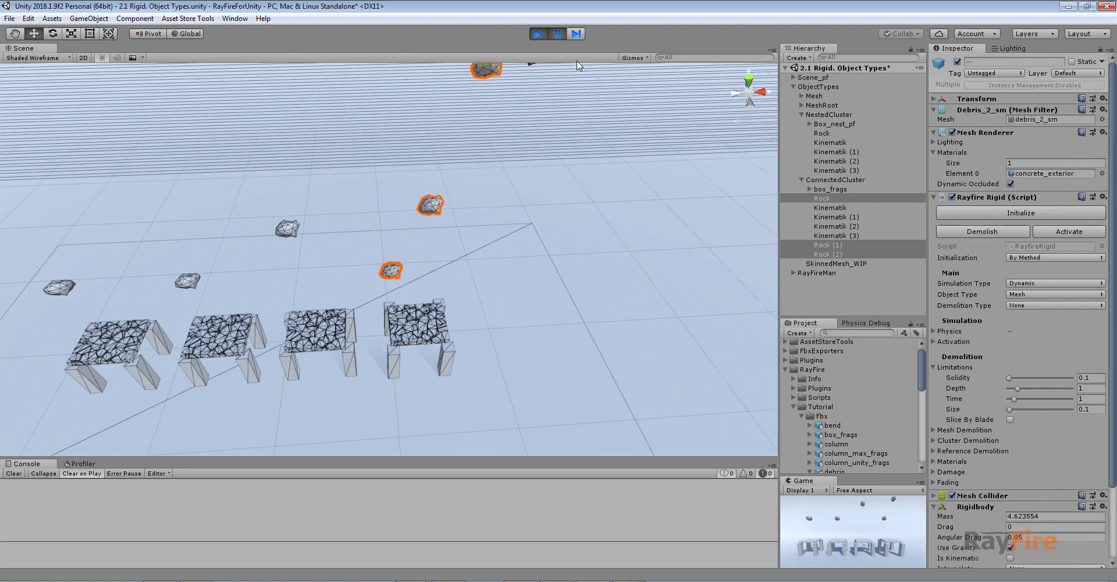
left_click(558, 34)
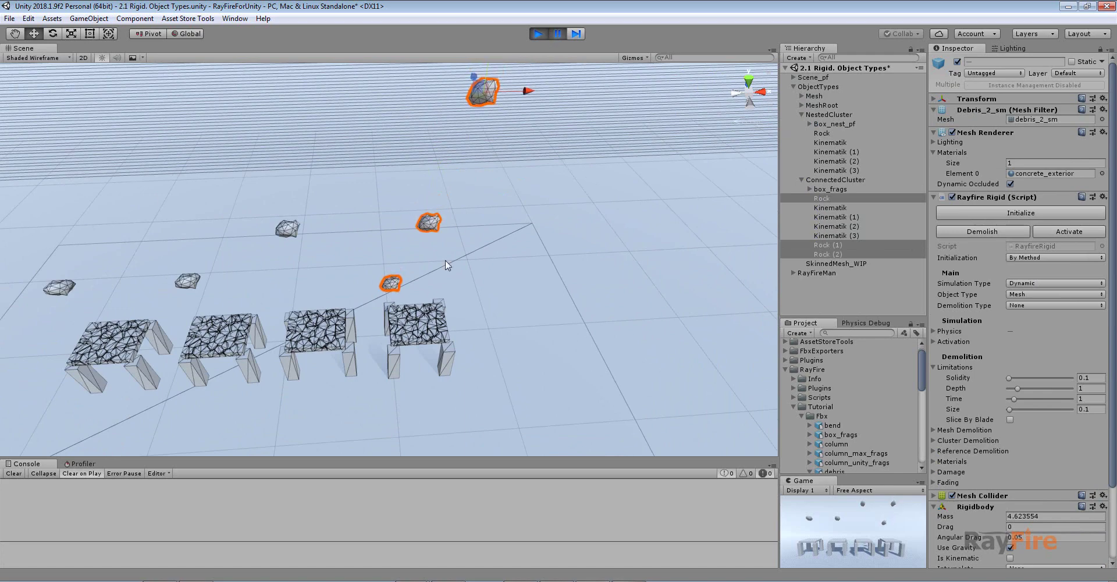
Select the box_frags slab, switch the scene display to Shaded, and let the simulation advance until the first rock hits the slab
scroll(458, 220, "up", 2)
left_click(419, 365)
scroll(419, 365, "up", 3)
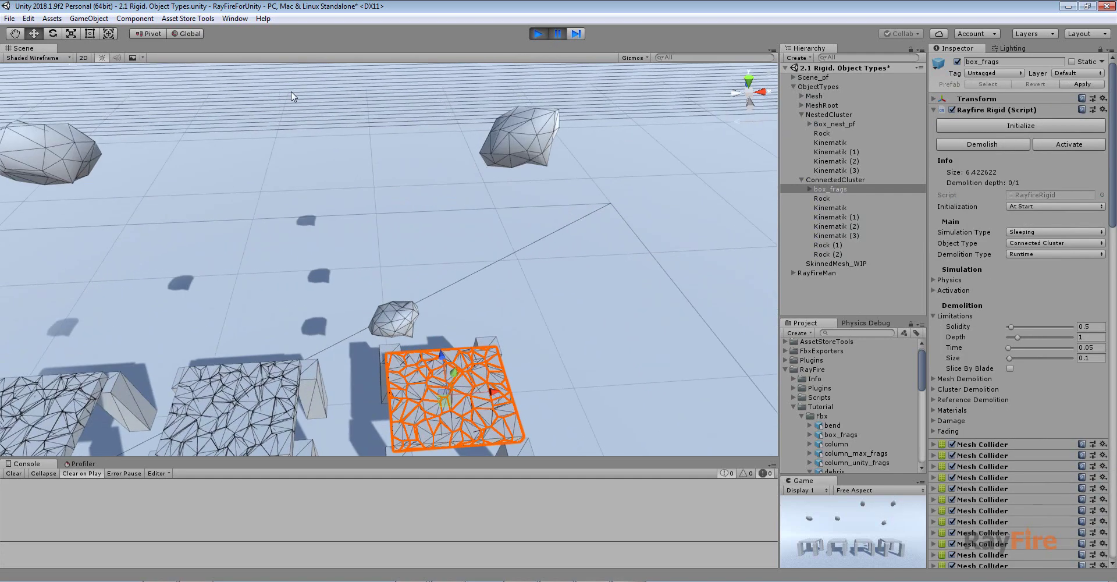
left_click(40, 58)
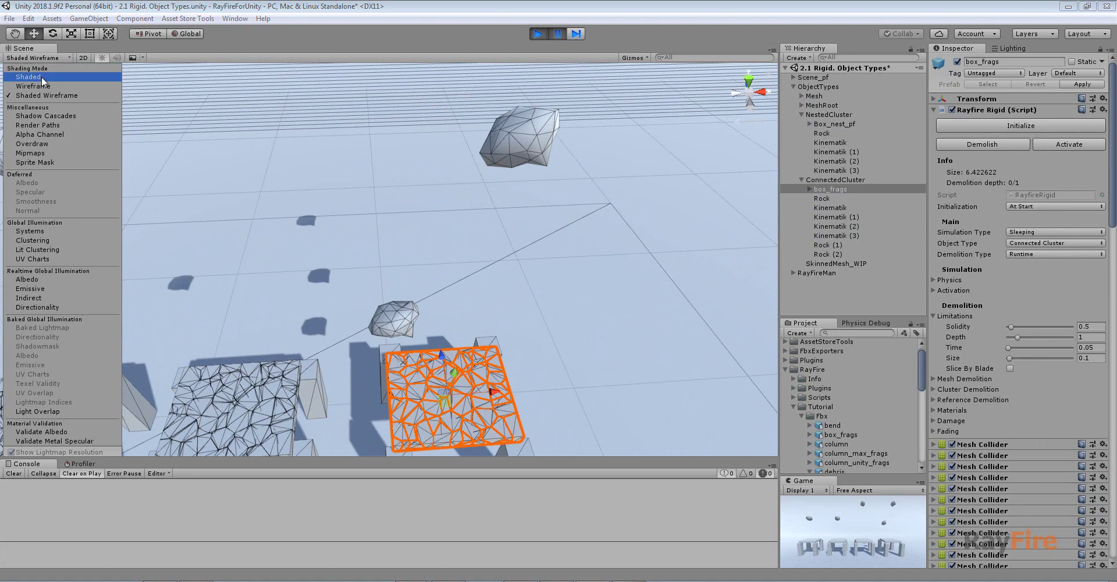
left_click(29, 77)
scroll(466, 254, "down", 2)
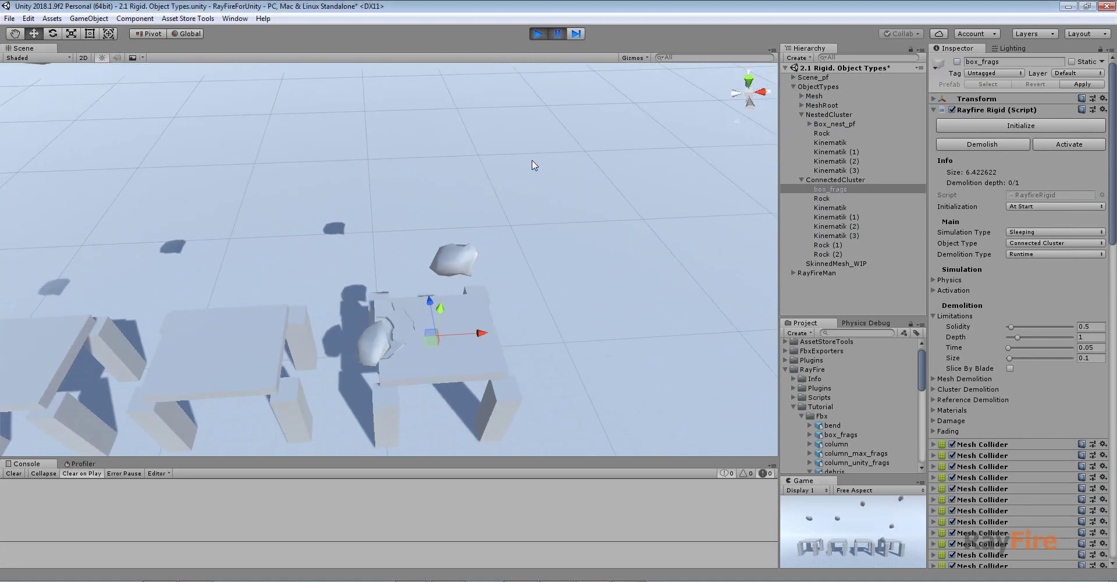
Inspect the damaged slab by selecting the cluster box_frags_cls and the detached fragments Box_pf_sh_40 and Box_pf_sh_60
scroll(419, 336, "up", 1)
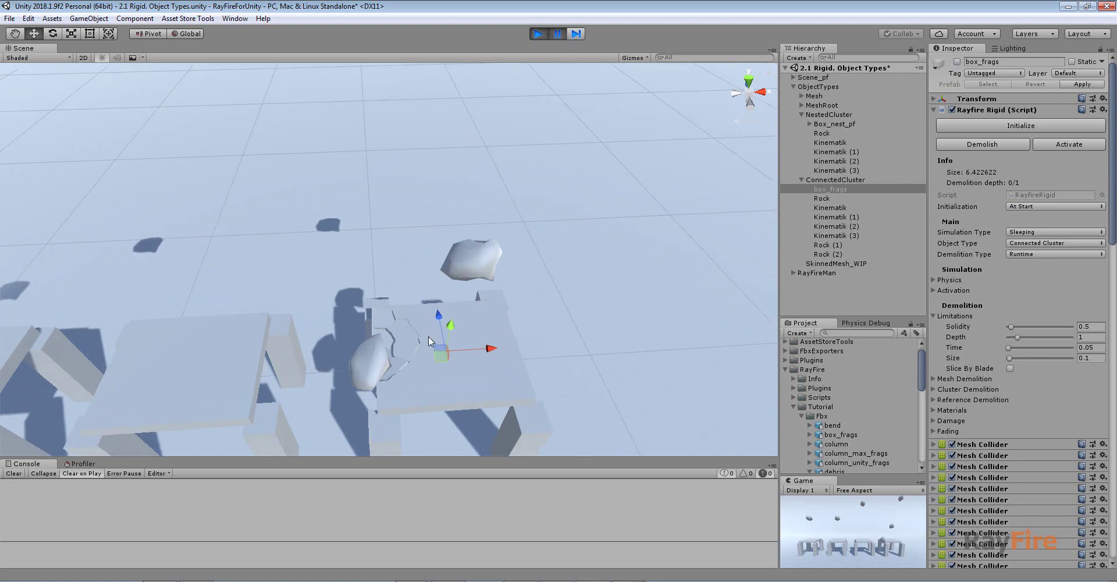
left_click(440, 389)
left_click(443, 379)
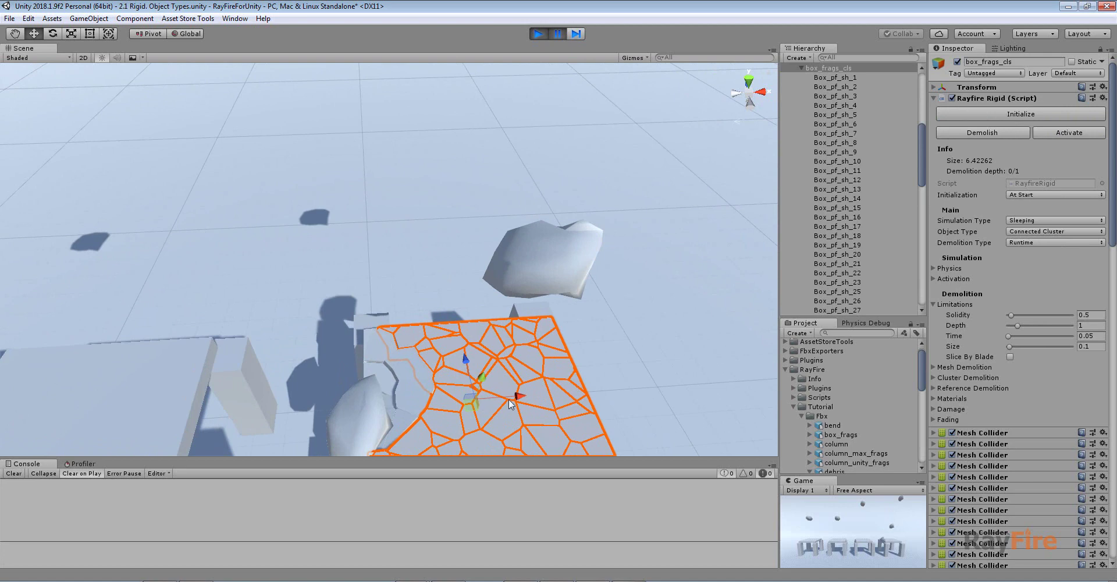
left_click_drag(488, 384, 545, 372, "alt")
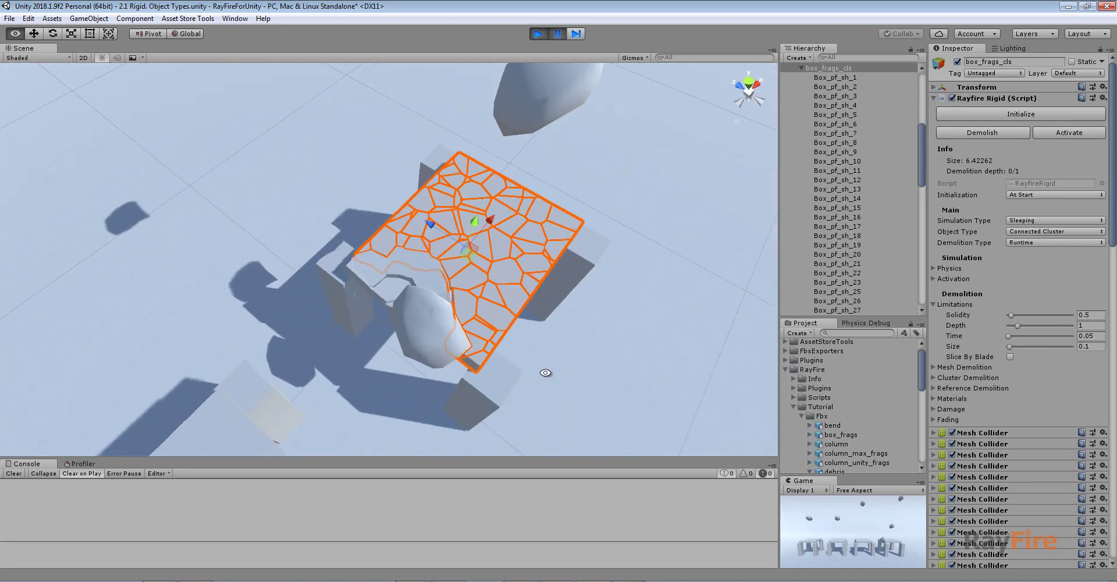
left_click(364, 278)
left_click(407, 271)
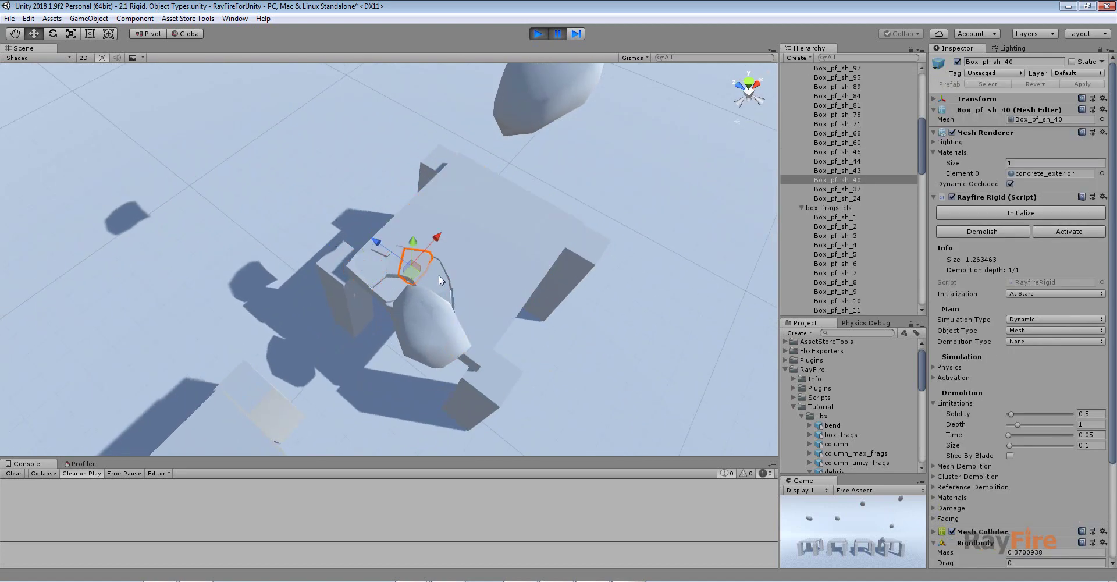
left_click(388, 288)
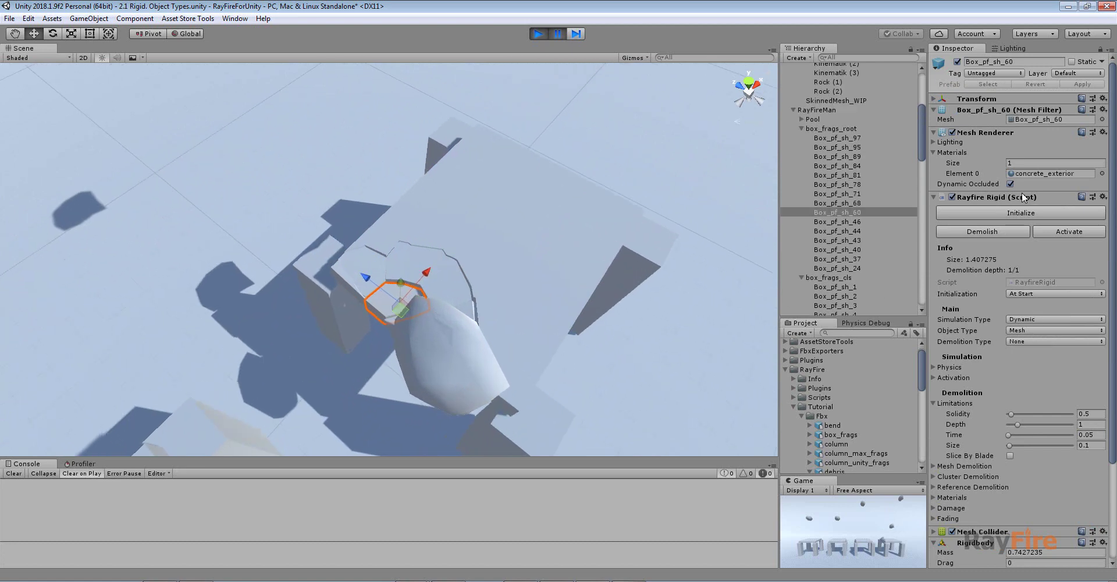
Resume the simulation until Rock (1) strikes the middle of the slab, pause it there, and select that rock
left_click_drag(407, 244, 432, 372, "alt")
scroll(407, 310, "down", 2)
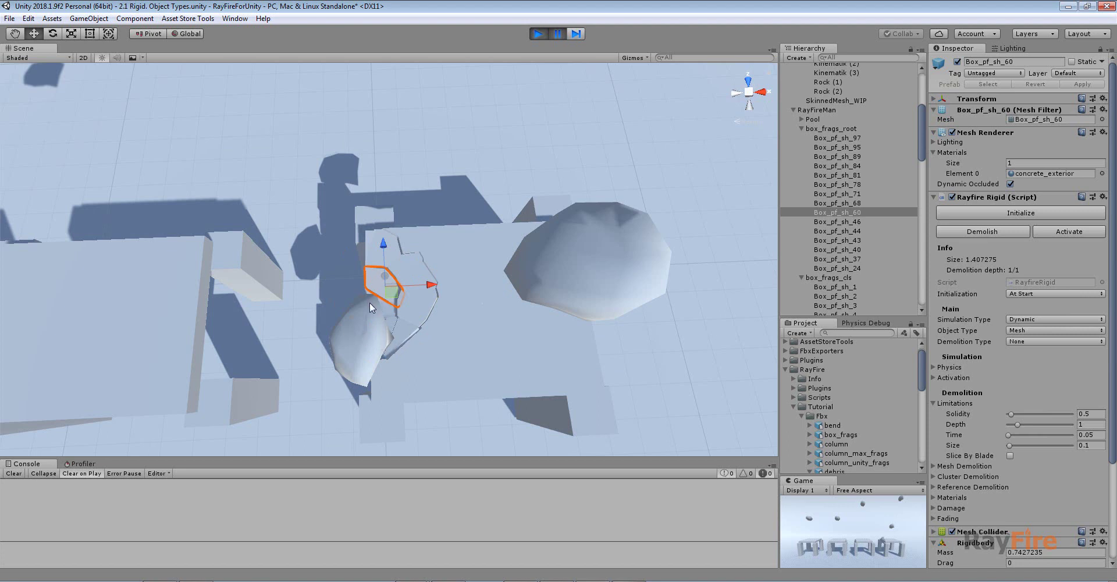
left_click_drag(400, 347, 496, 357, "alt")
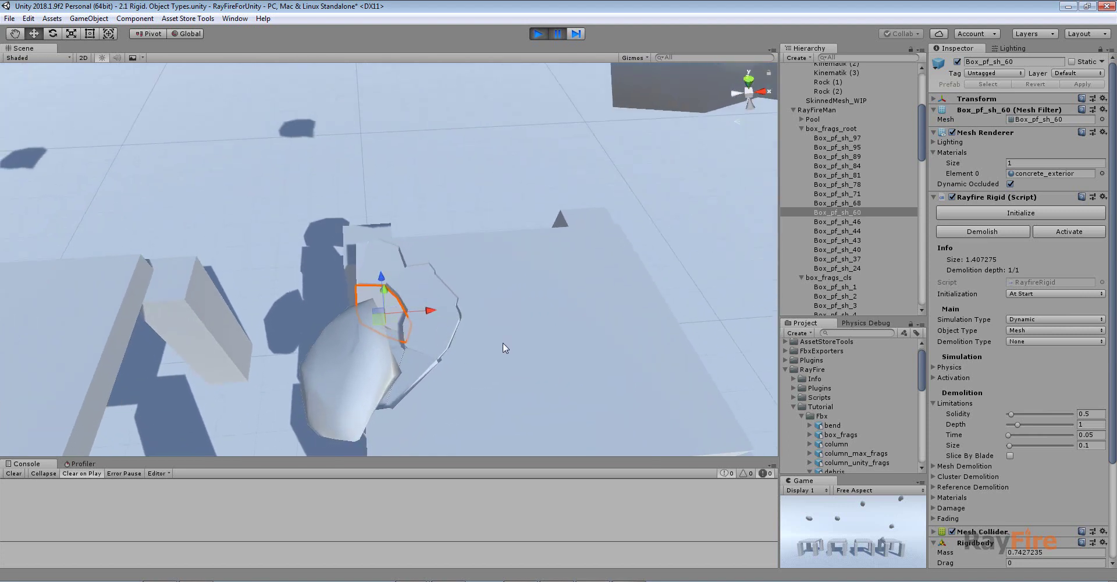
left_click_drag(547, 299, 493, 319, "alt")
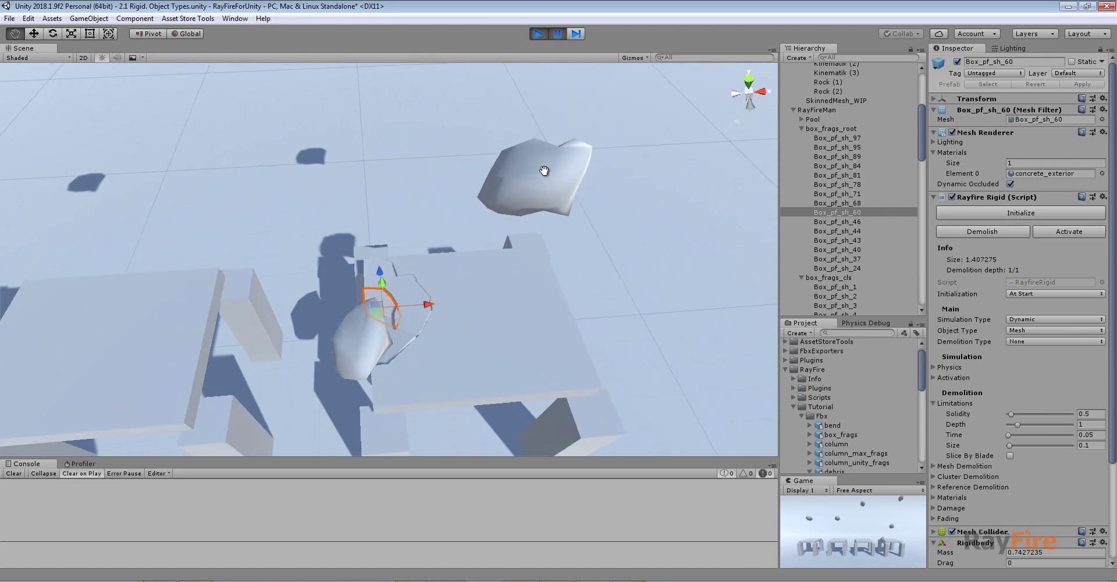
left_click(558, 33)
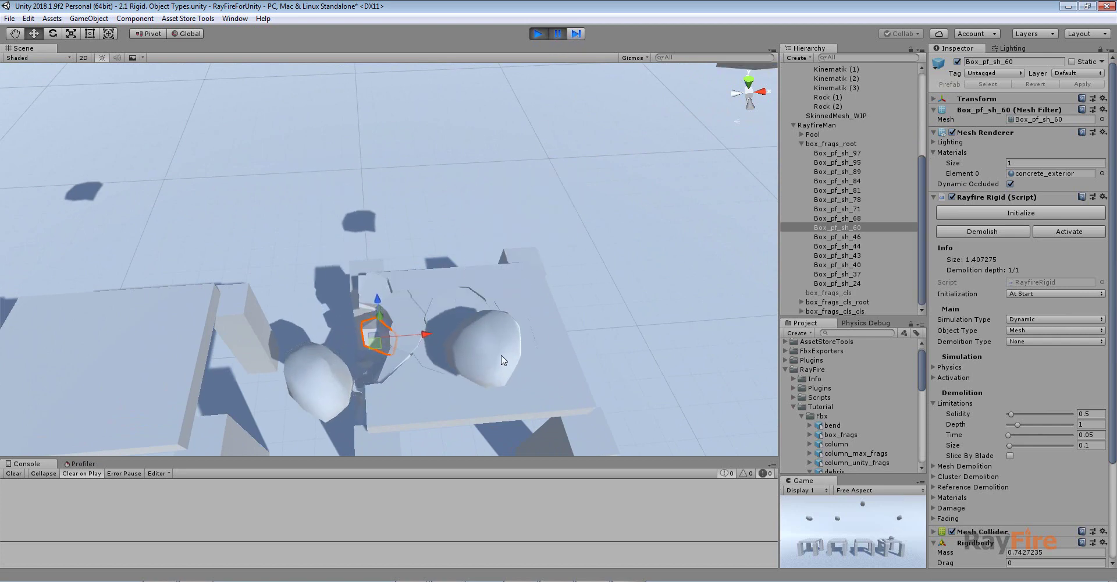
left_click(504, 360)
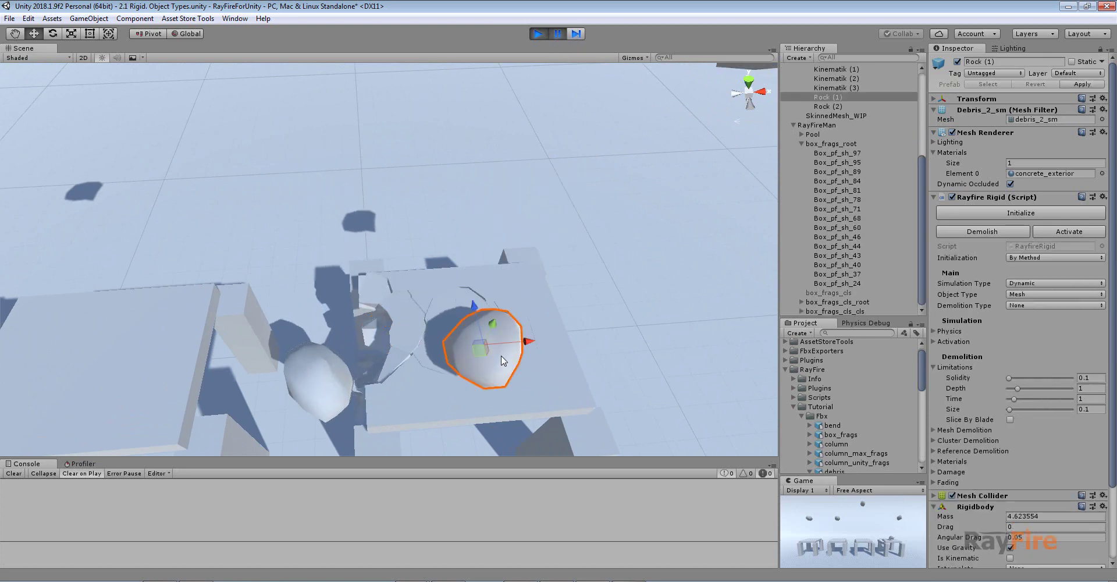
Select the cluster box_frags_cls_cls and examine how its remaining fragments stay connected around the second rock
left_click(431, 406)
left_click_drag(437, 409, 455, 273, "alt")
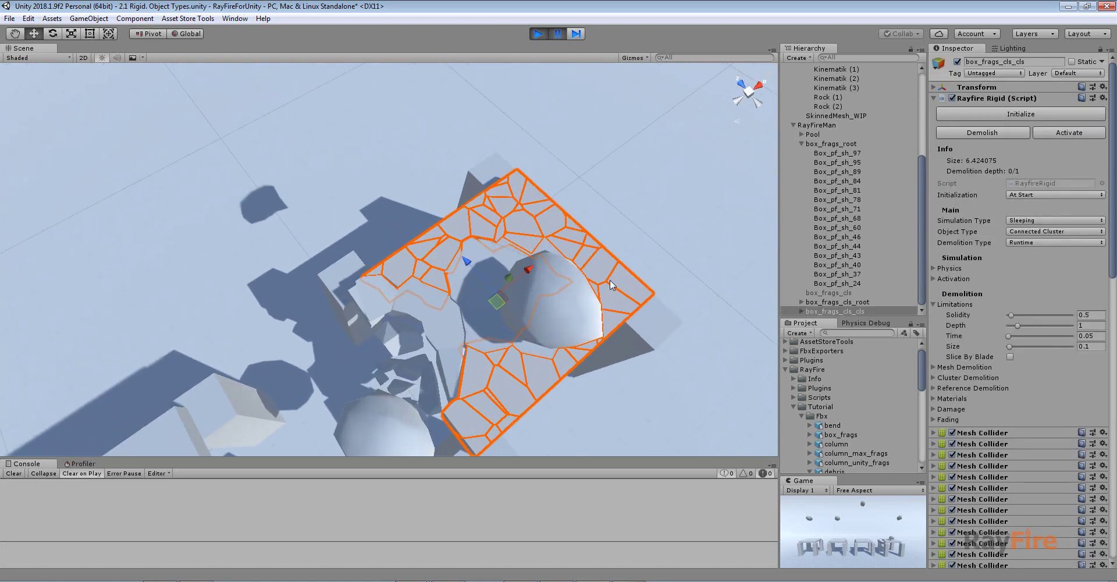
mouse_move(447, 351)
left_mouse_down("alt")
mouse_move(510, 366)
mouse_move(608, 289)
mouse_move(616, 299)
mouse_move(491, 363)
mouse_move(432, 358)
left_mouse_up("alt")
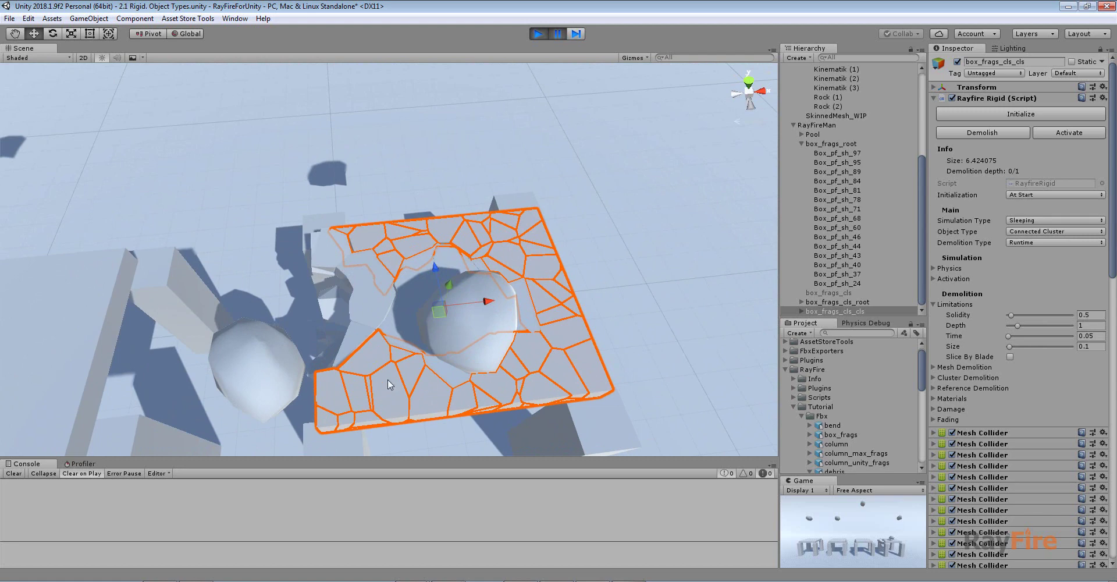
scroll(561, 279, "down", 3)
scroll(560, 279, "down", 5)
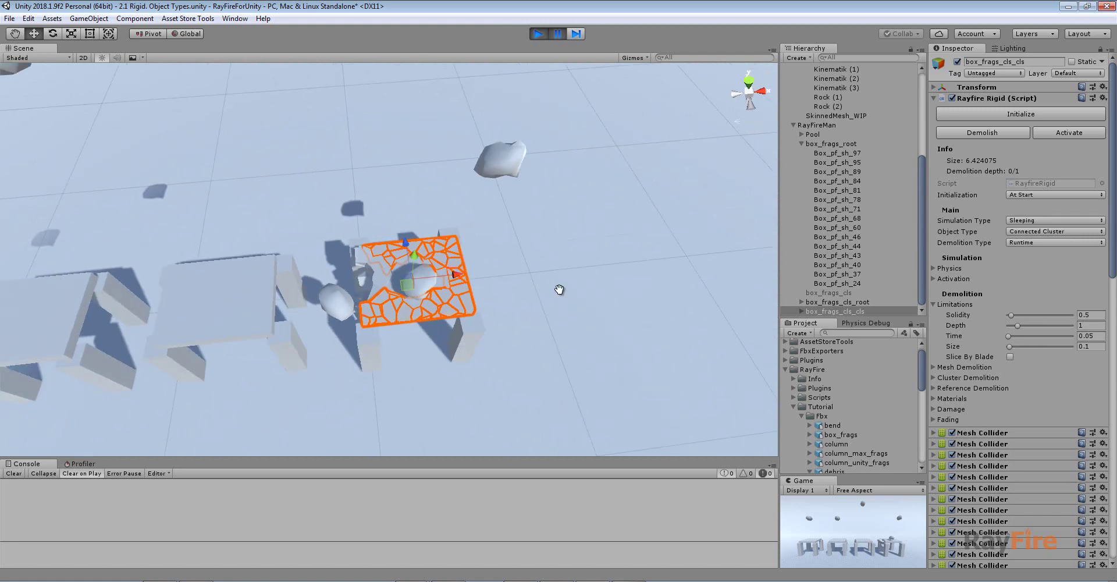
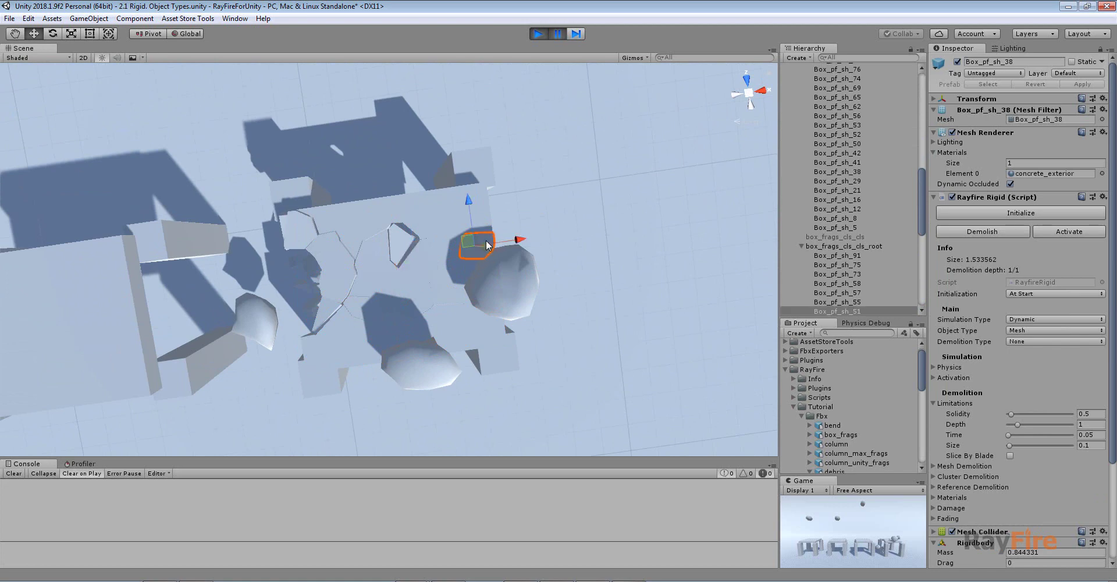
Check the pieces around the third impact, including pillar Kinematik (3) and the front cluster box_frags_cls_cls_cls
left_click(441, 240)
left_click(496, 346)
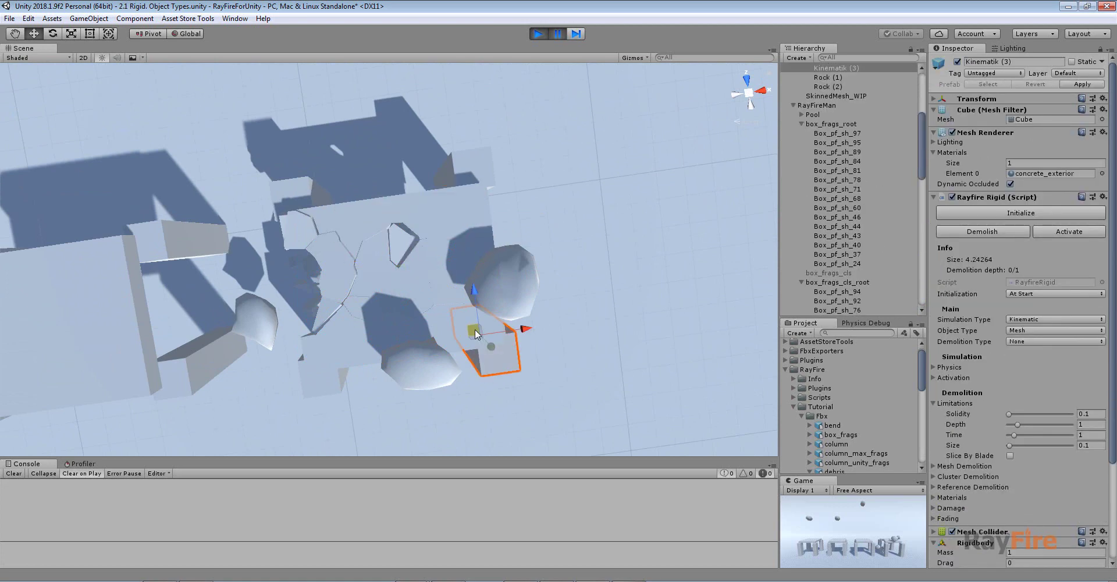
left_click(440, 336)
scroll(432, 293, "up", 2)
scroll(432, 293, "up", 3)
left_click_drag(432, 293, 426, 273, "alt")
scroll(473, 263, "down", 3)
scroll(470, 268, "down", 1)
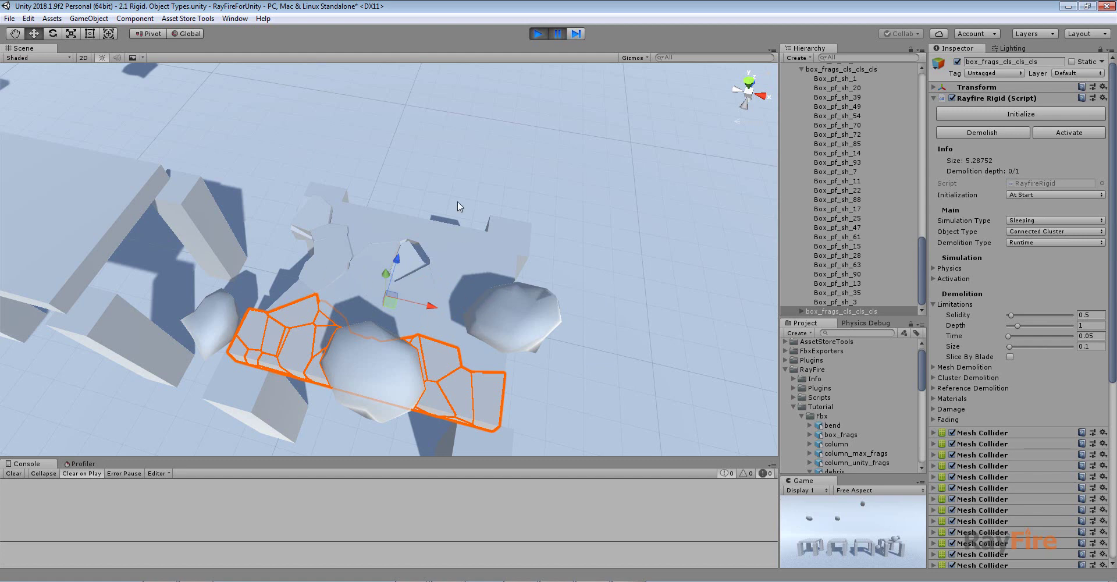
Compare the two separated halves of the slab by selecting each cluster and reviewing its Rayfire Rigid, Mesh Collider and Rigidbody components
left_click(490, 243)
left_click(391, 353)
left_click(461, 232)
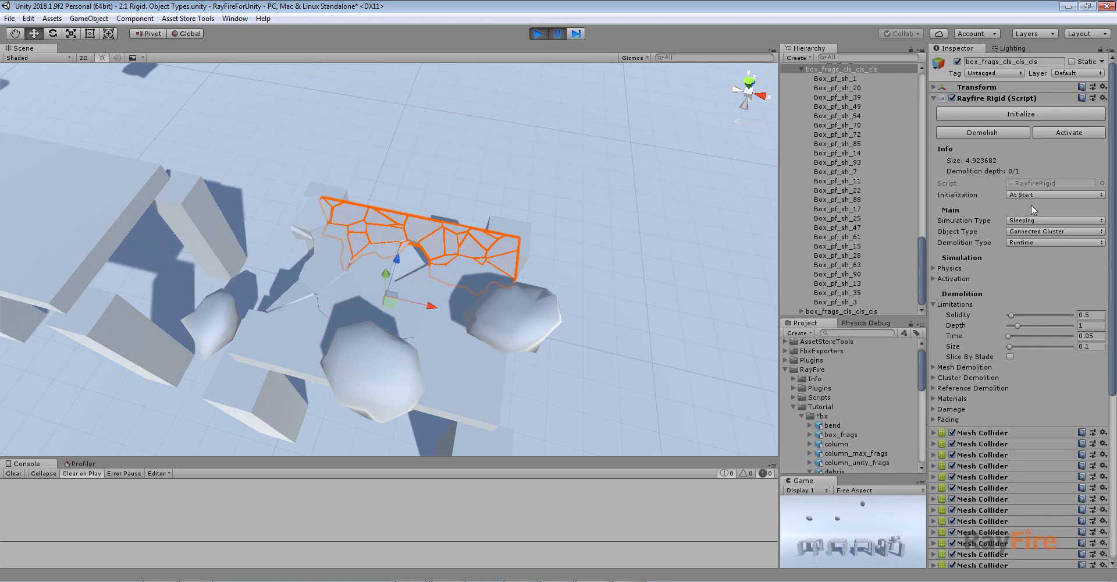
left_click(476, 402)
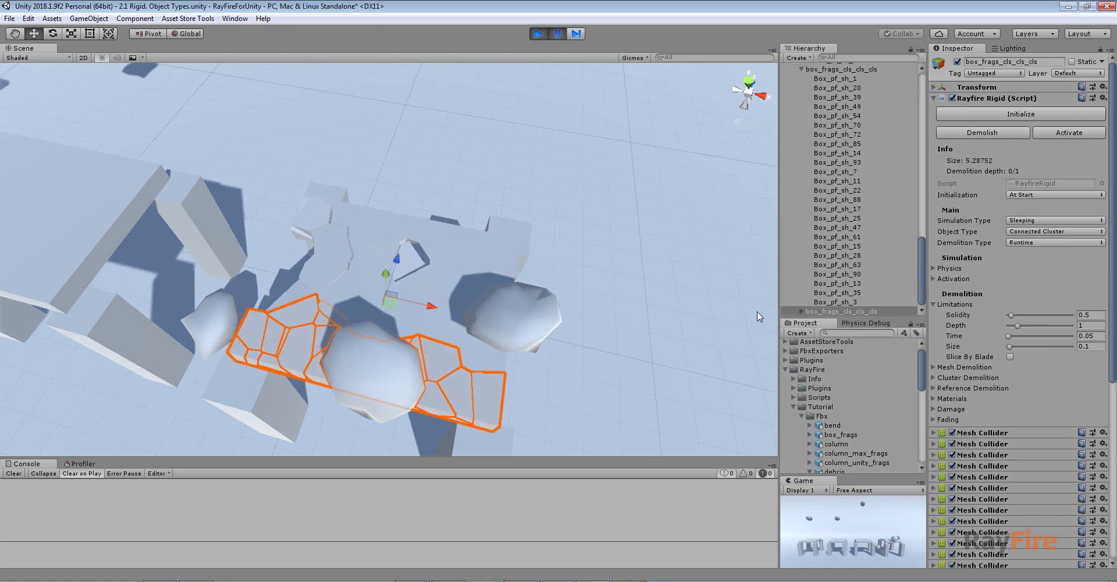
scroll(460, 323, "down", 3)
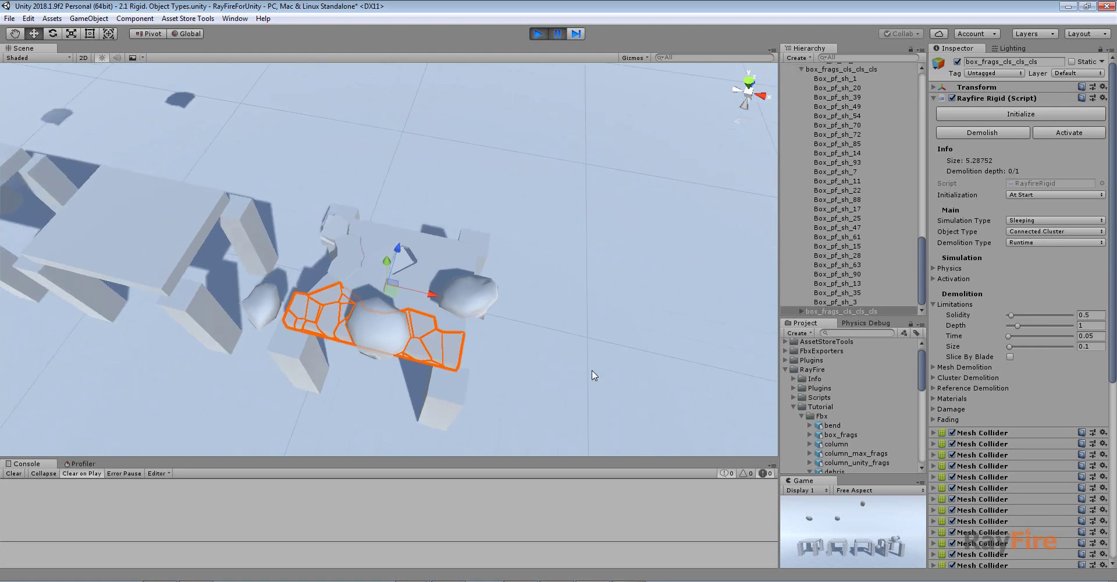
scroll(979, 439, "down", 5)
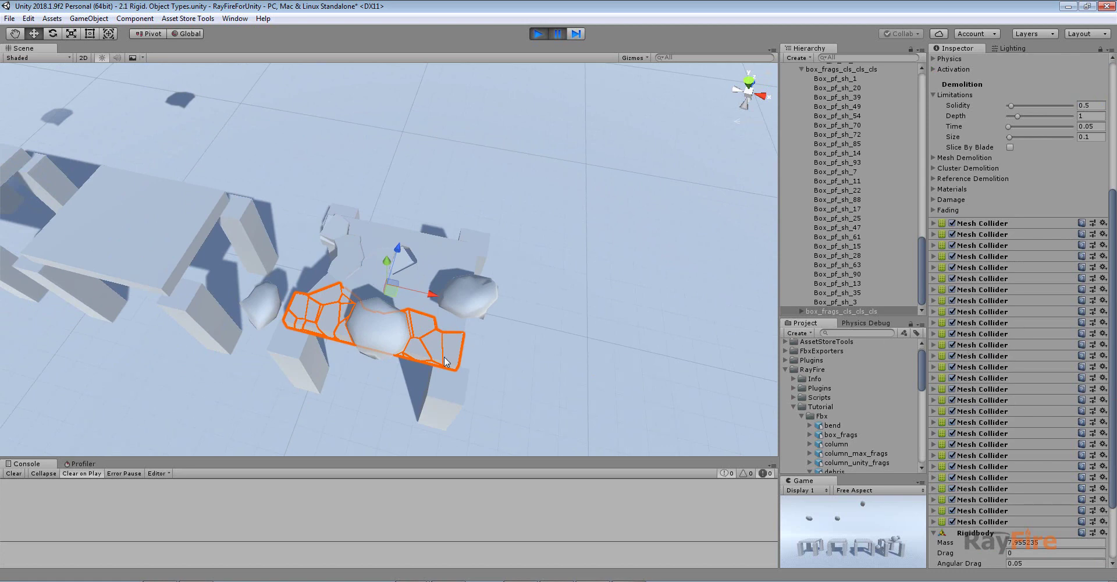
Resume the simulation, select the fallen cluster from the rear half, and move it across the rubble between the pillars
scroll(487, 382, "up", 2)
left_click(557, 34)
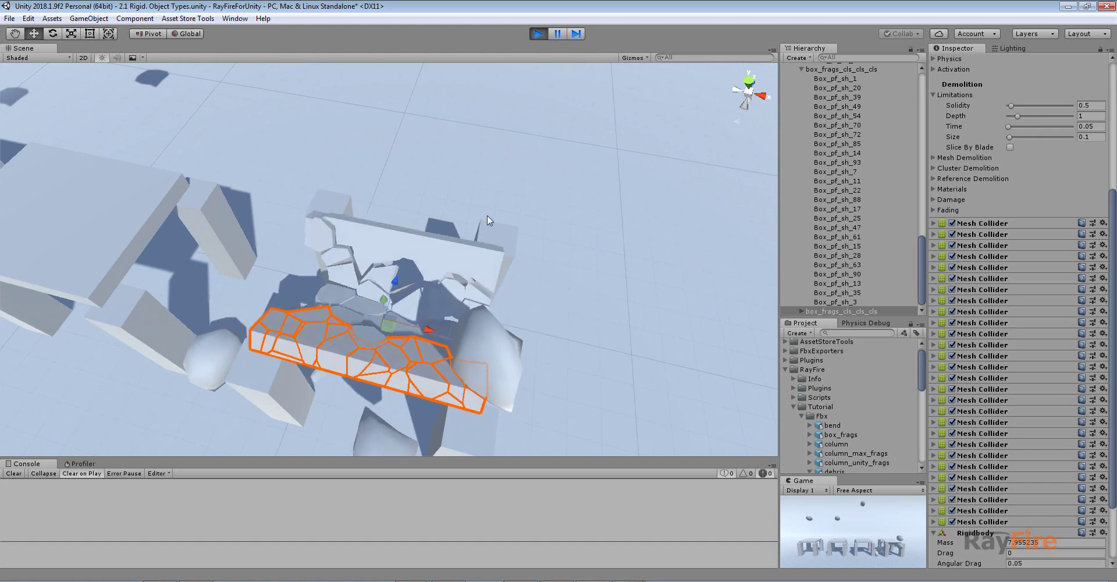
left_click(385, 317)
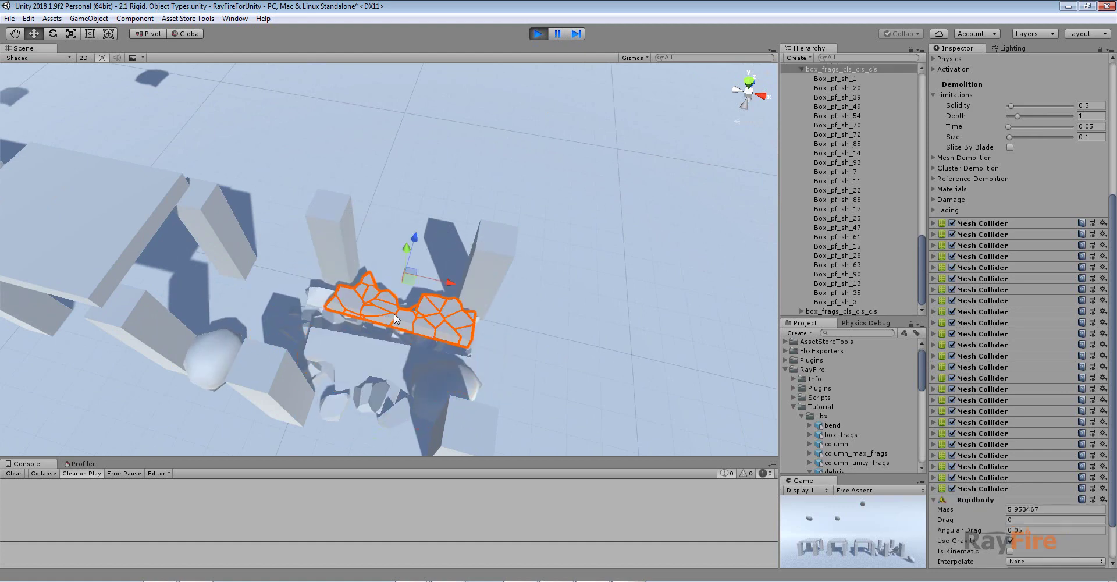
scroll(413, 347, "up", 2)
left_click_drag(413, 346, 383, 296, "alt")
middle_click_drag(383, 297, 414, 246)
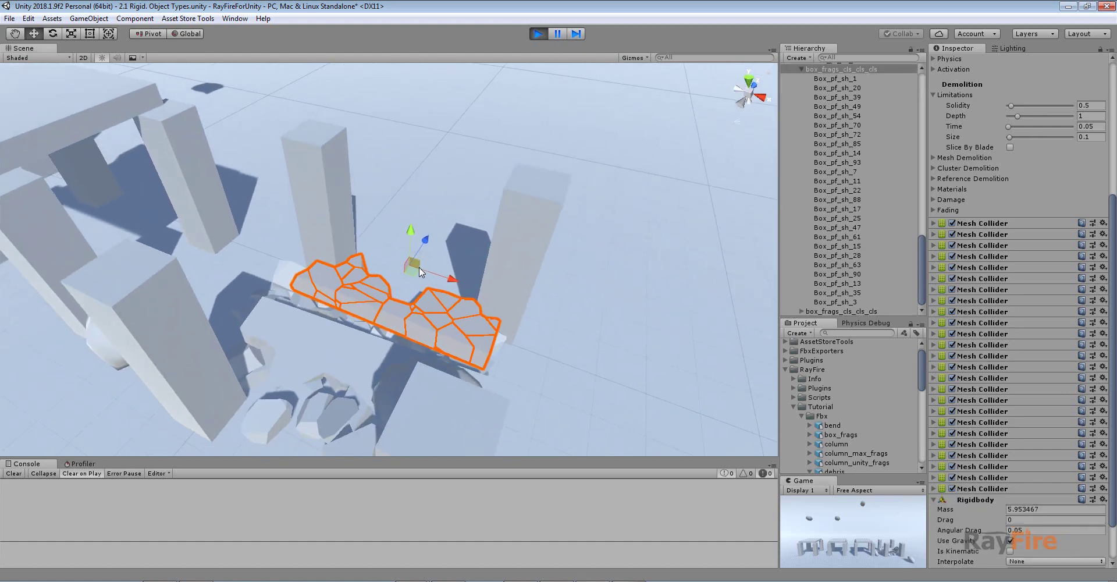
left_click_drag(419, 268, 334, 239)
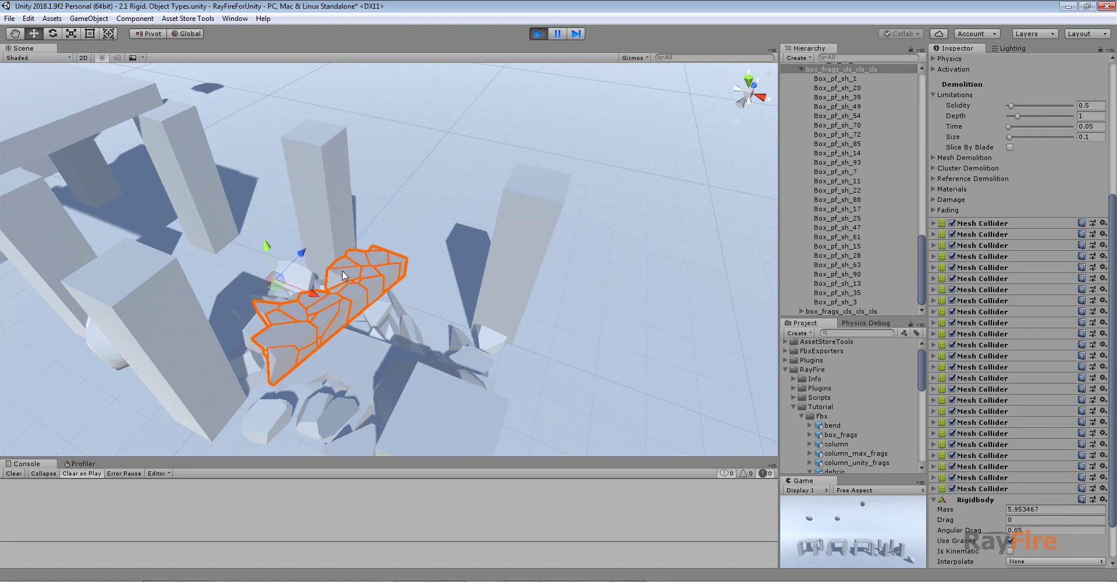
left_click_drag(338, 326, 449, 323, "alt")
Select a still-connected cluster in the rubble, lift it above the pillars, and drop it onto the debris
left_click(449, 324)
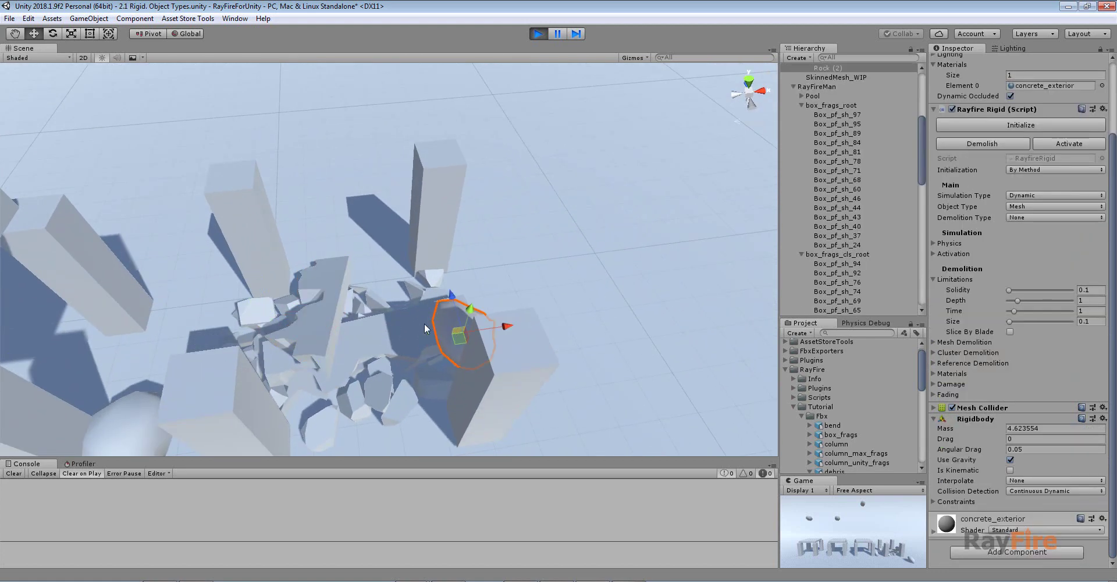
left_click(325, 310)
scroll(343, 303, "down", 5)
left_click_drag(358, 299, 510, 112, "alt")
scroll(353, 289, "down", 3)
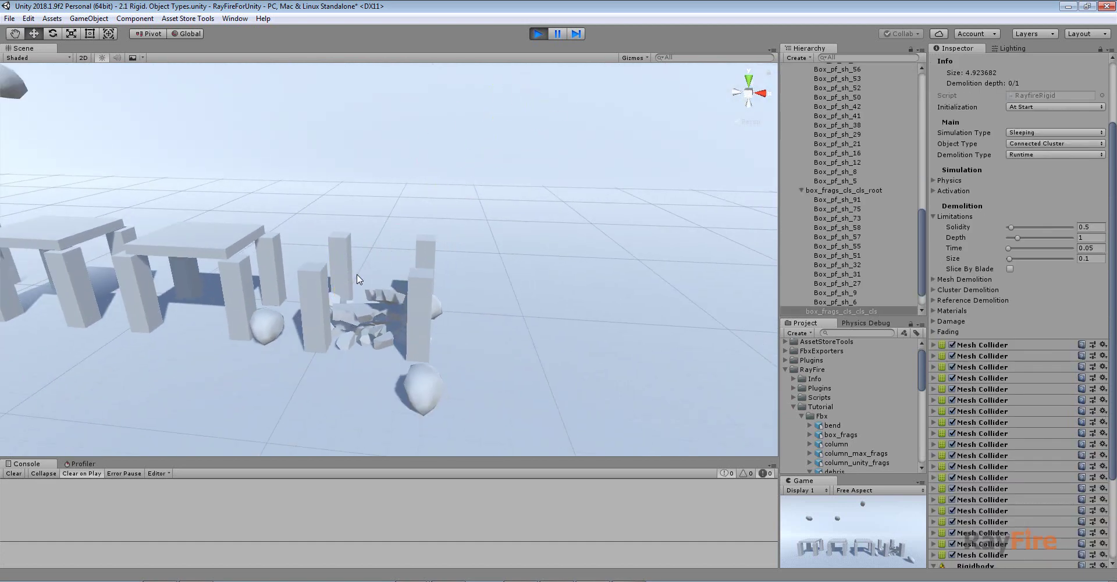
left_click(355, 317)
left_click_drag(381, 282, 458, 141)
Select the cluster box_frags_cls_cls_cls_cls, lift it out from between the pillars, and drop it on the open floor beside them
scroll(460, 146, "down", 3)
left_click(388, 295)
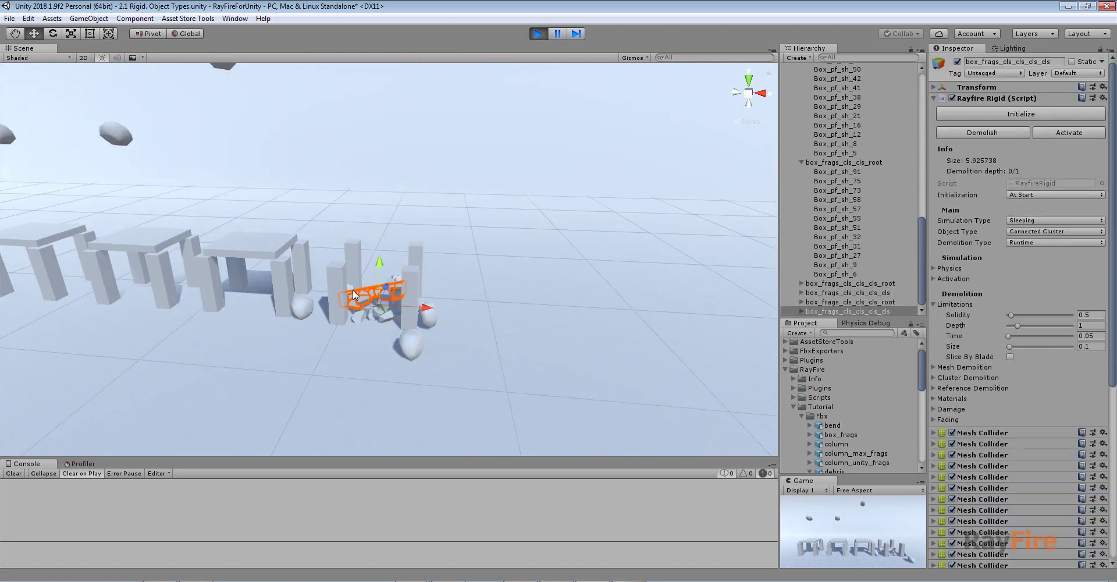
left_click_drag(390, 299, 605, 59)
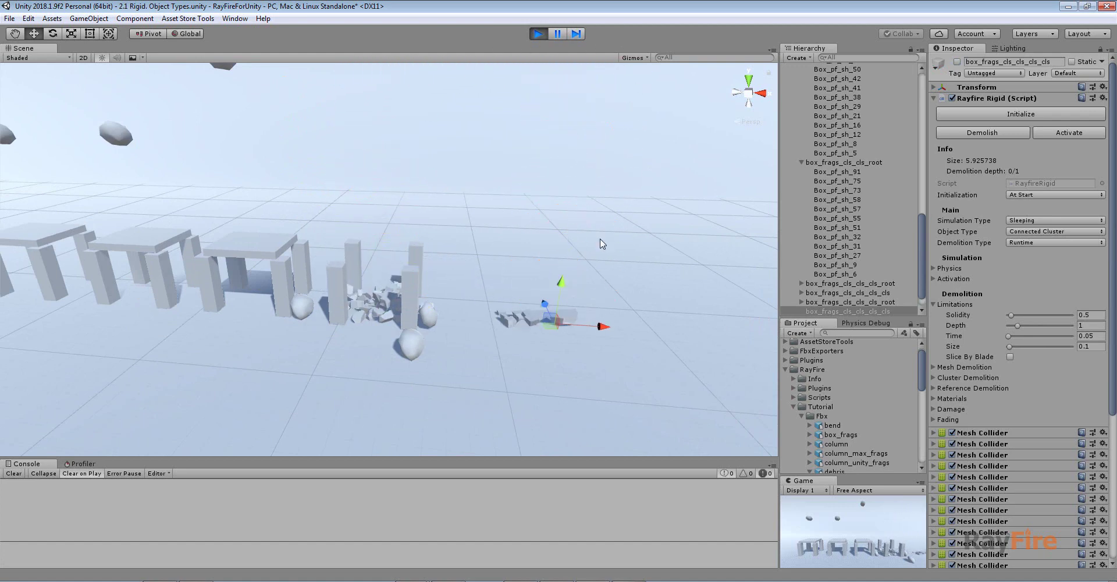
Select the connected piece remaining on the open floor and compare it with the loose fragments beside it
left_click(565, 317)
scroll(555, 348, "up", 5)
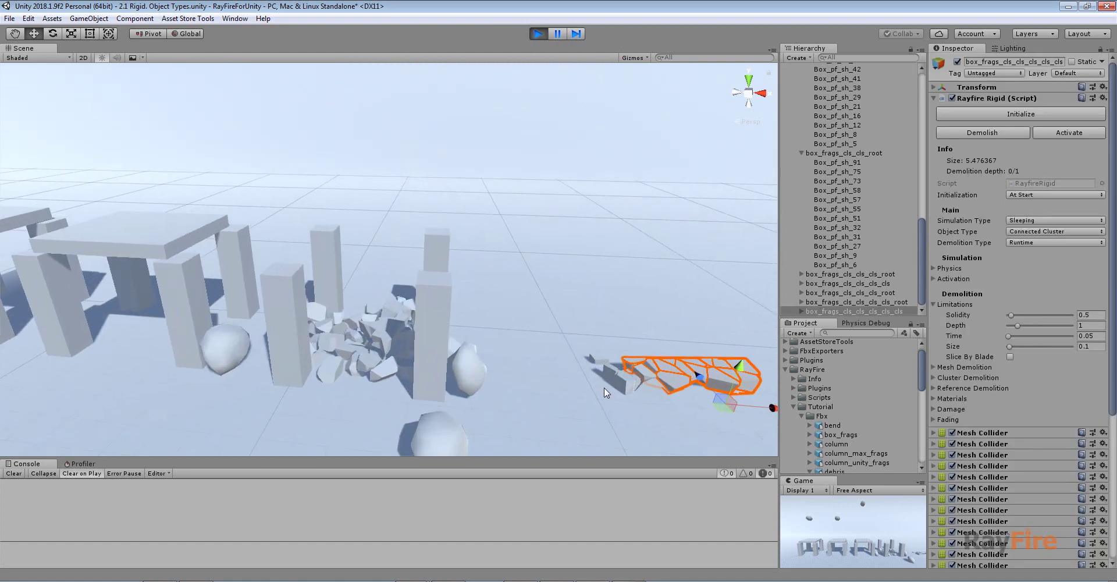
left_click(637, 388)
scroll(646, 395, "up", 3)
middle_click_drag(647, 396, 479, 366)
left_click(572, 366)
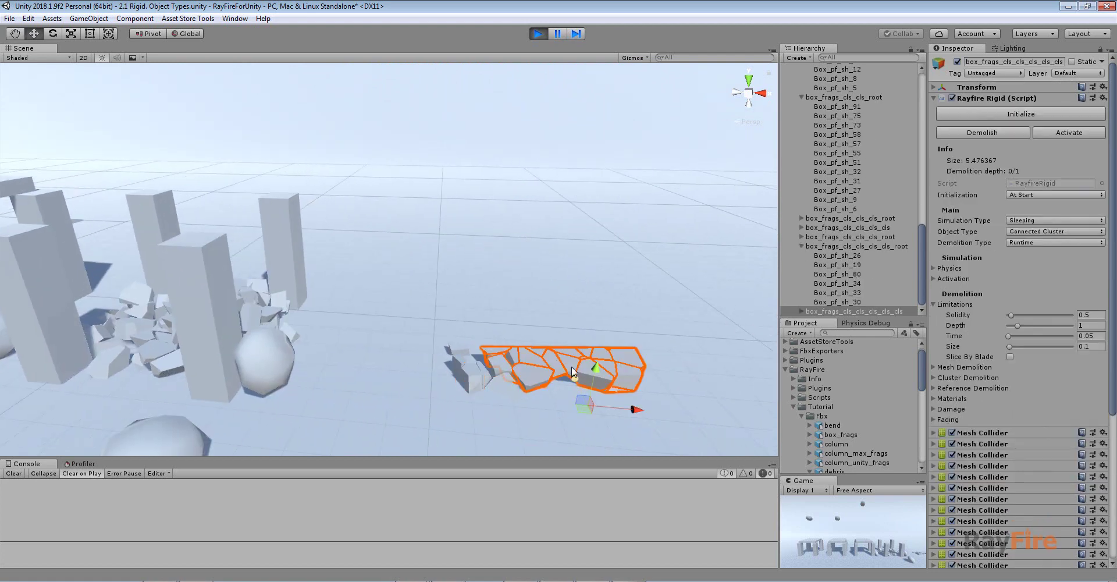
Move Rock (2) onto the remaining cluster to break it, then lift and drop the smaller connected piece left over
left_click(253, 366)
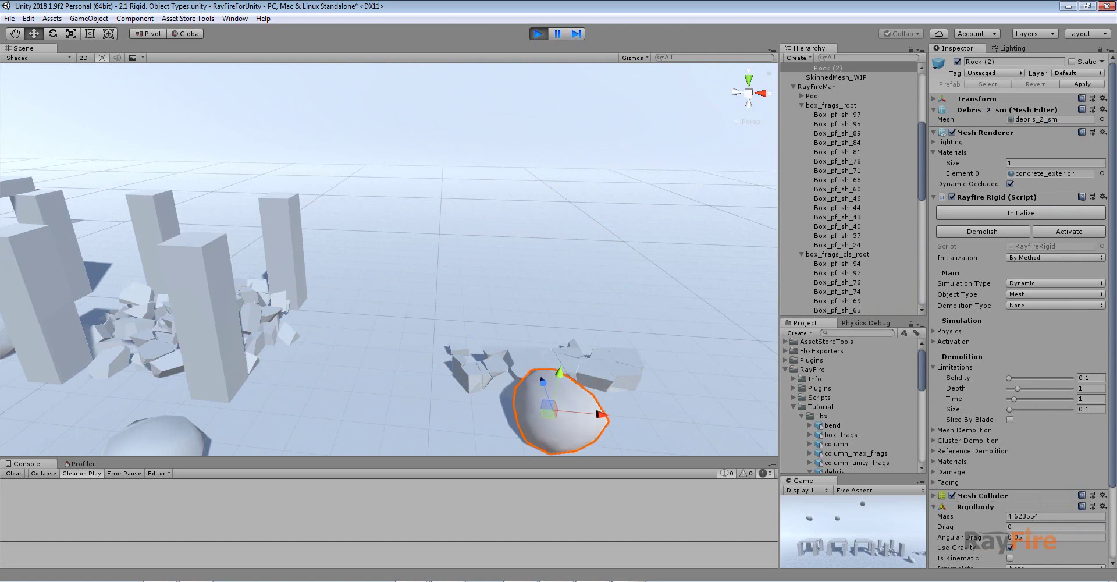
left_click(525, 358)
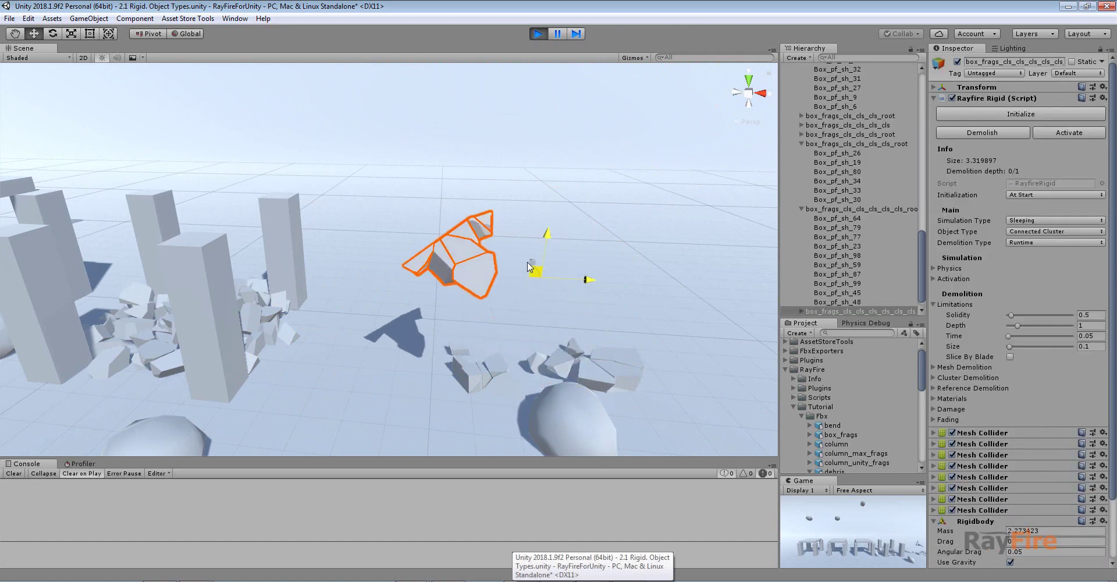
scroll(451, 286, "down", 12)
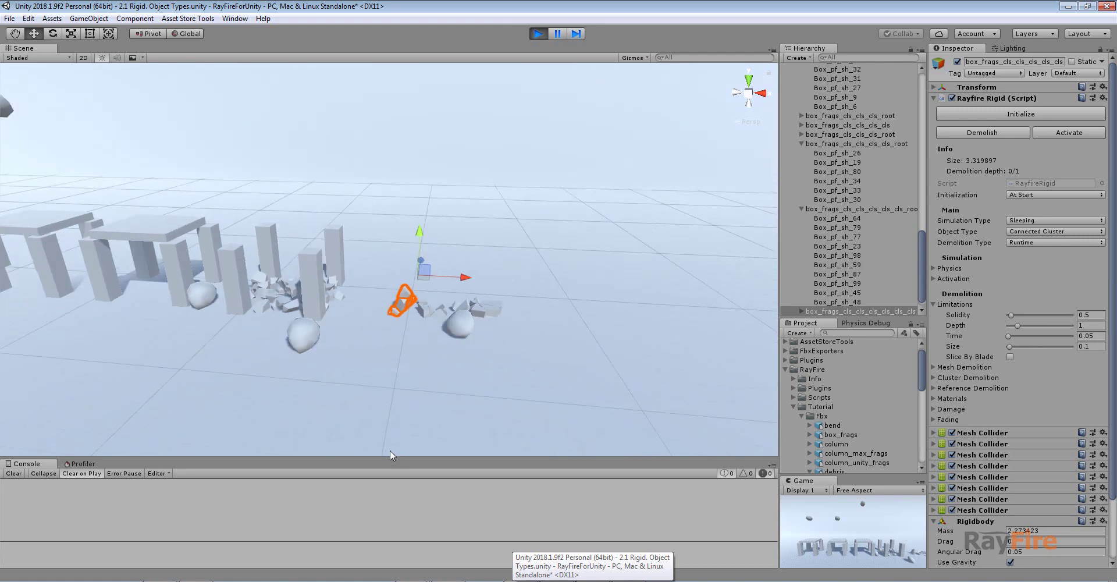
Bring all the slabs into view, review the Object Type options of the remaining cluster, and clear the selection
middle_click_drag(277, 357, 450, 418)
scroll(393, 389, "down", 2)
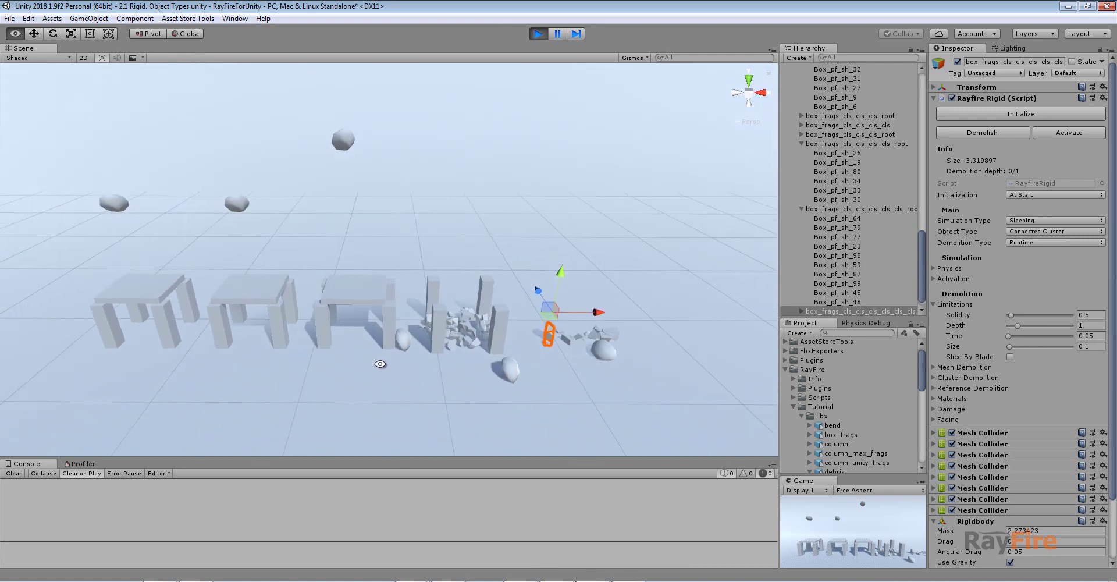
left_click(1026, 233)
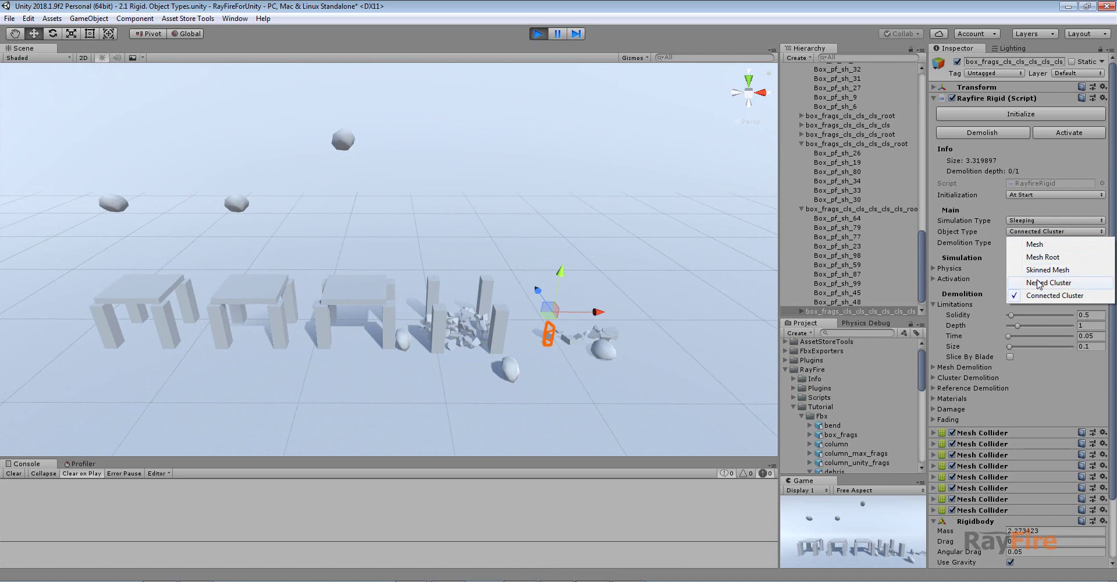
left_click(401, 259)
left_click(397, 261)
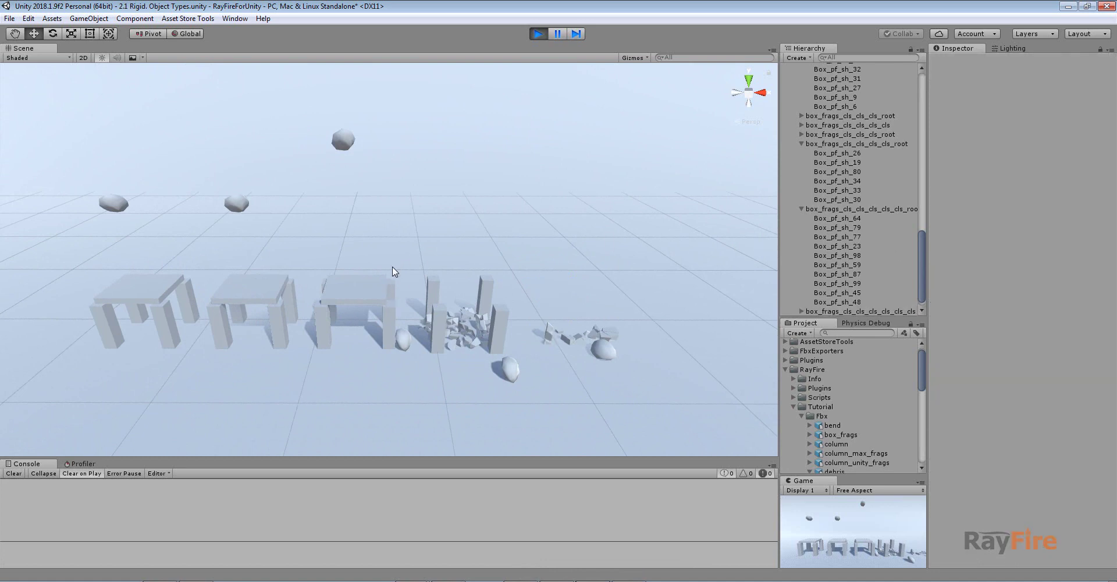